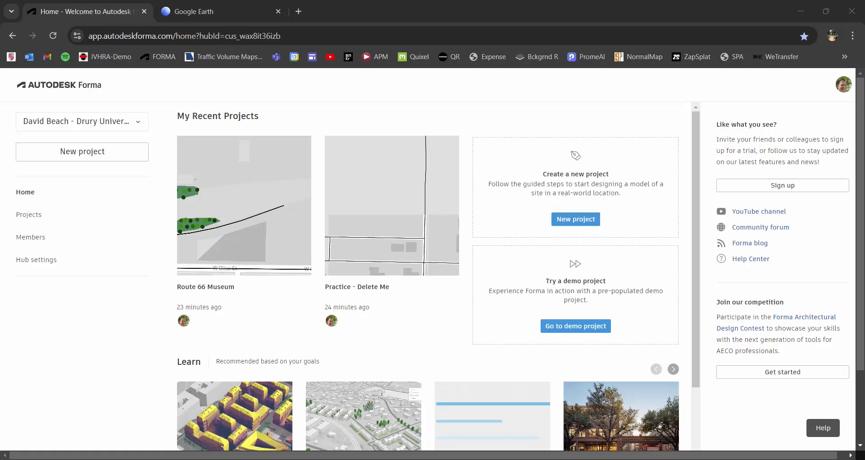
- Start a new project at the downtown Springfield, Missouri street address picked from the search suggestions
{"action": "left_click", "coordinate": [581, 221]}
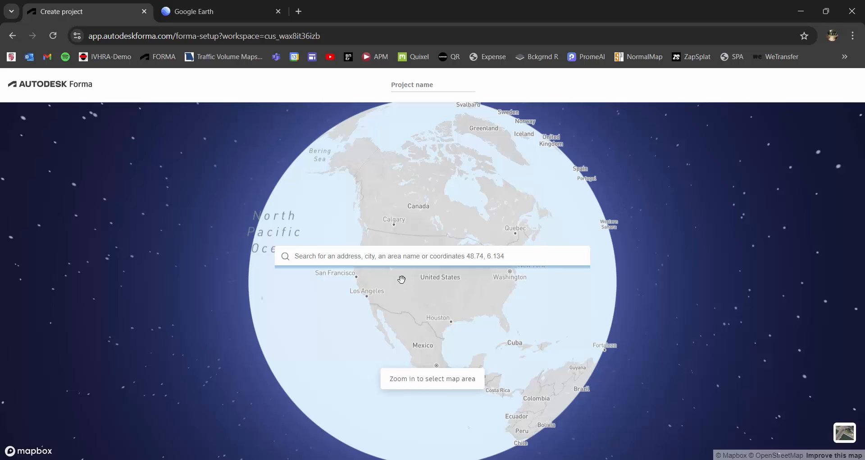
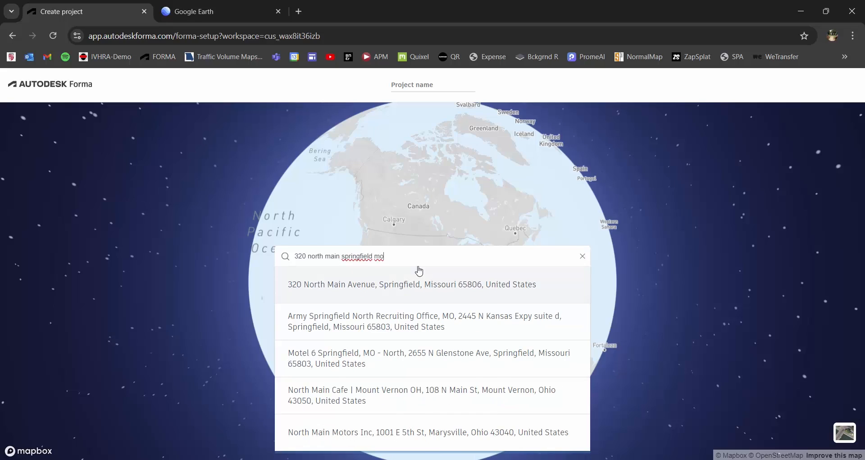
{"action": "left_click", "coordinate": [415, 286]}
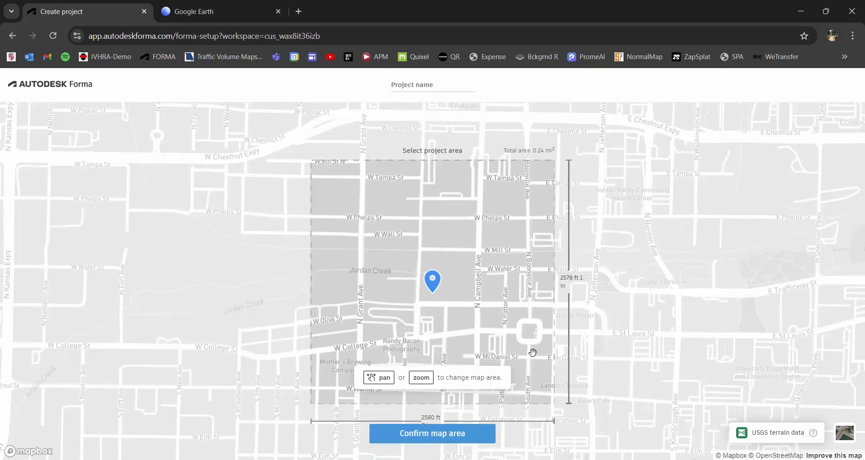
- Zoom and pan the map so the project area frames downtown Springfield at 3927 × 3923 ft (0.55 mi²)
{"action": "scroll", "coordinate": [443, 267], "scroll_direction": "down", "scroll_amount": 4}
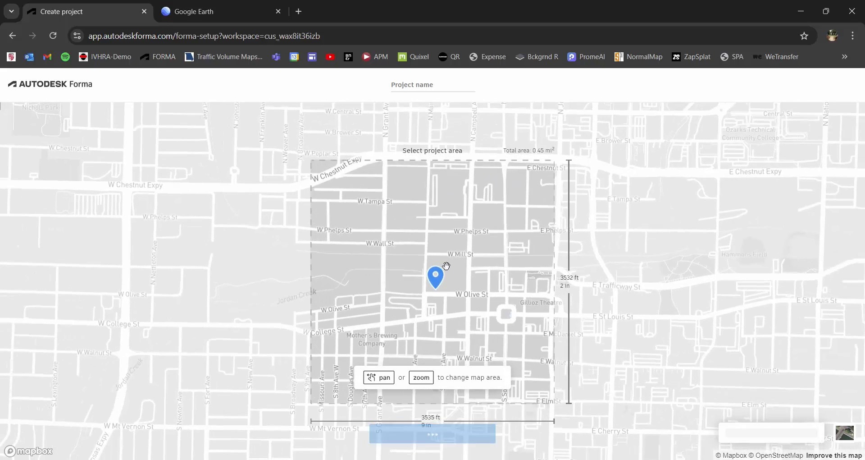
{"action": "left_click_drag", "start_coordinate": [469, 272], "coordinate": [470, 274]}
{"action": "scroll", "coordinate": [467, 274], "scroll_direction": "down", "scroll_amount": 5}
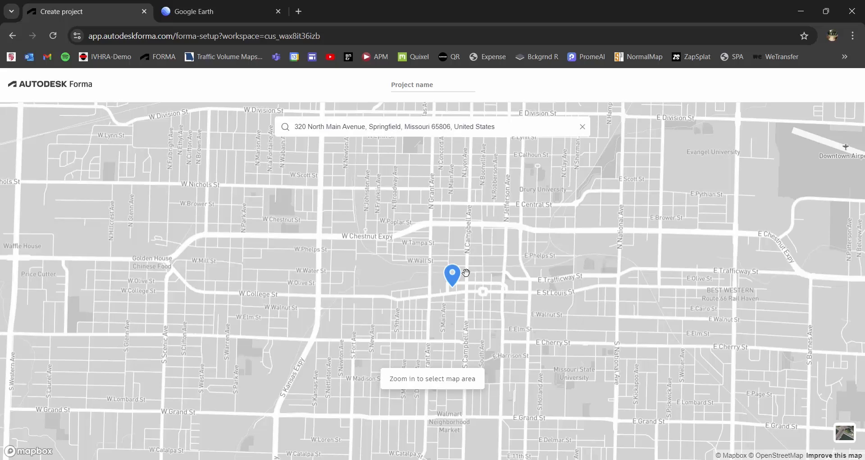
{"action": "scroll", "coordinate": [466, 272], "scroll_direction": "up", "scroll_amount": 3}
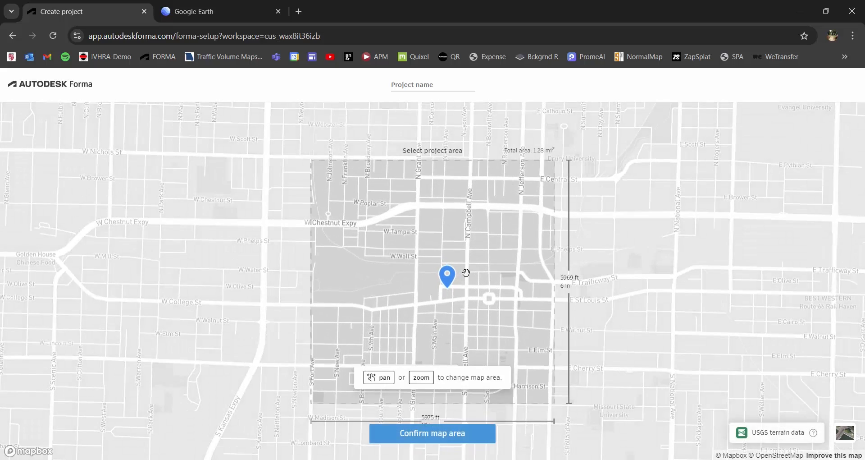
{"action": "scroll", "coordinate": [467, 272], "scroll_direction": "up", "scroll_amount": 3}
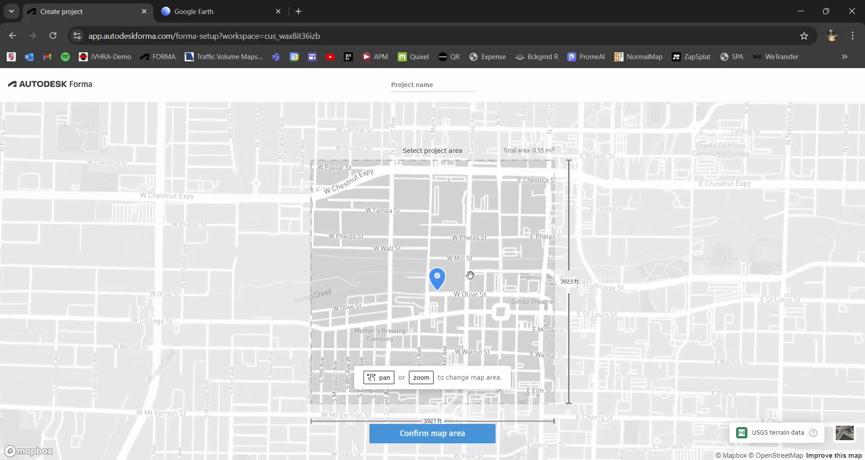
{"action": "left_click_drag", "start_coordinate": [470, 274], "coordinate": [472, 281]}
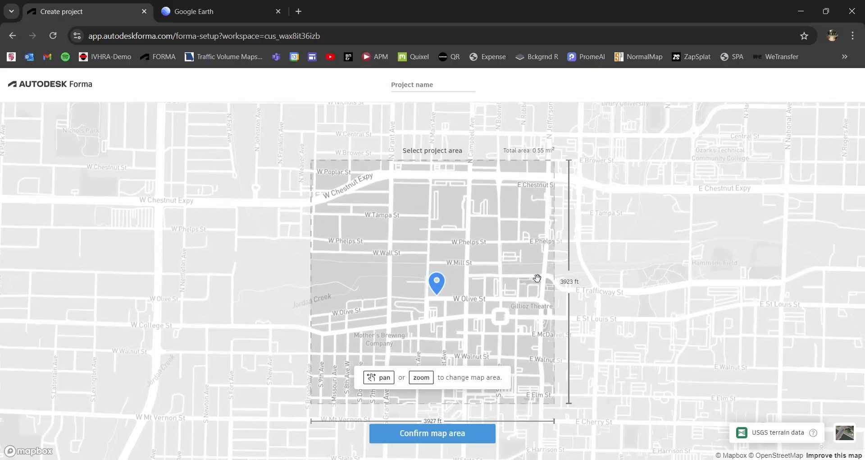
- Confirm the map area to create the project and browse the Order data source cards
{"action": "left_click", "coordinate": [425, 434]}
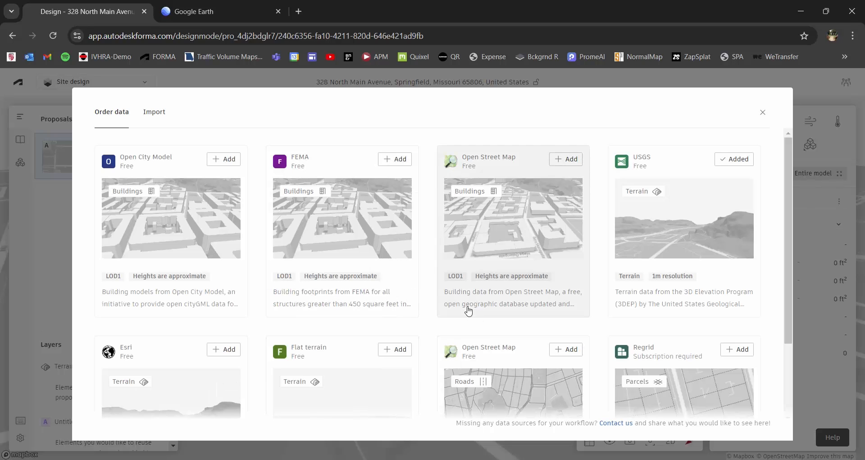
{"action": "scroll", "coordinate": [789, 260], "scroll_direction": "down", "scroll_amount": 1}
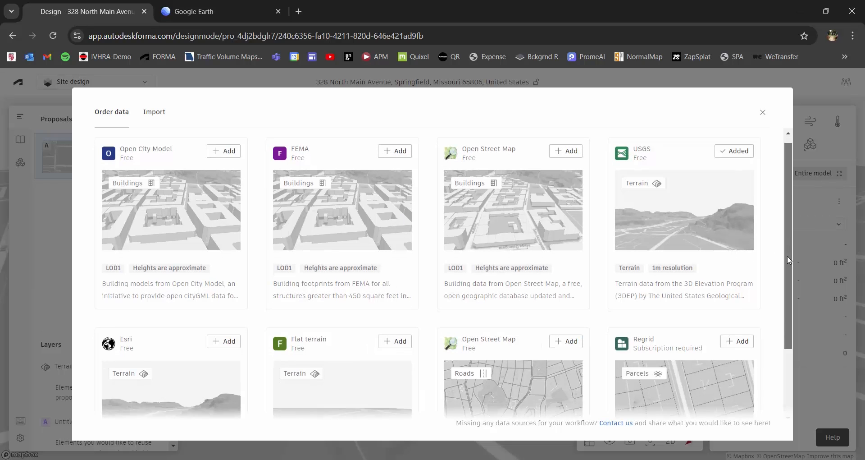
{"action": "scroll", "coordinate": [789, 260], "scroll_direction": "down", "scroll_amount": 3}
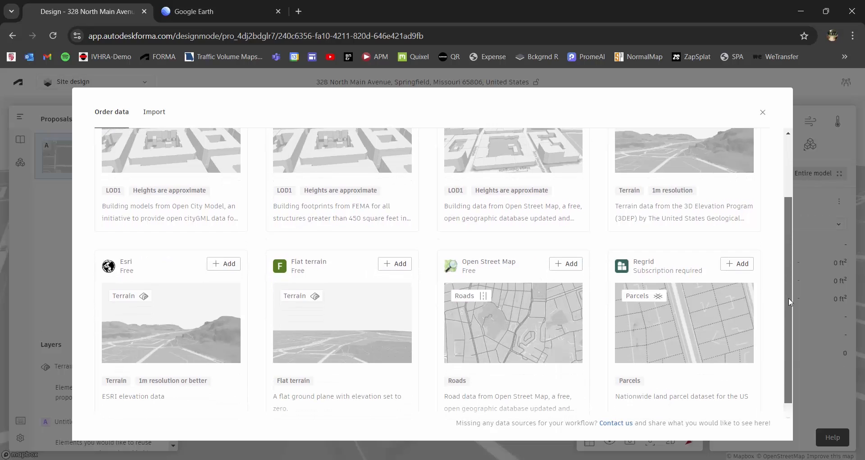
{"action": "left_click_drag", "start_coordinate": [788, 297], "coordinate": [785, 237]}
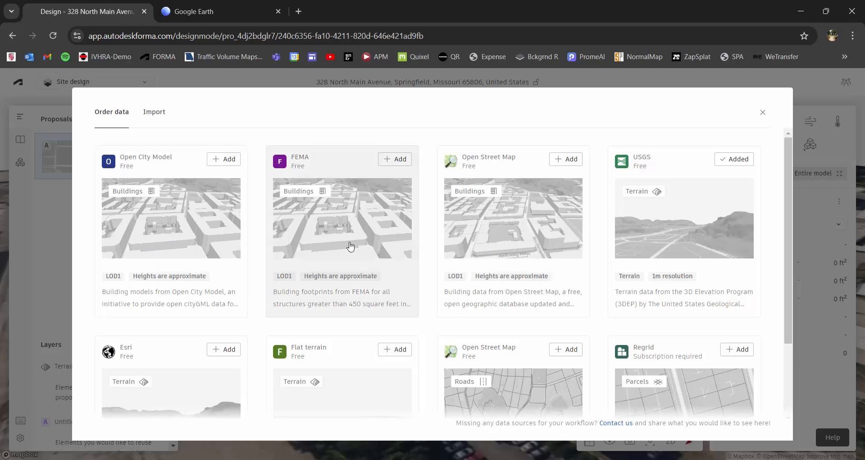
- Order the Open Street Map Buildings and Open Street Map Roads datasets into the library
{"action": "left_click", "coordinate": [570, 160]}
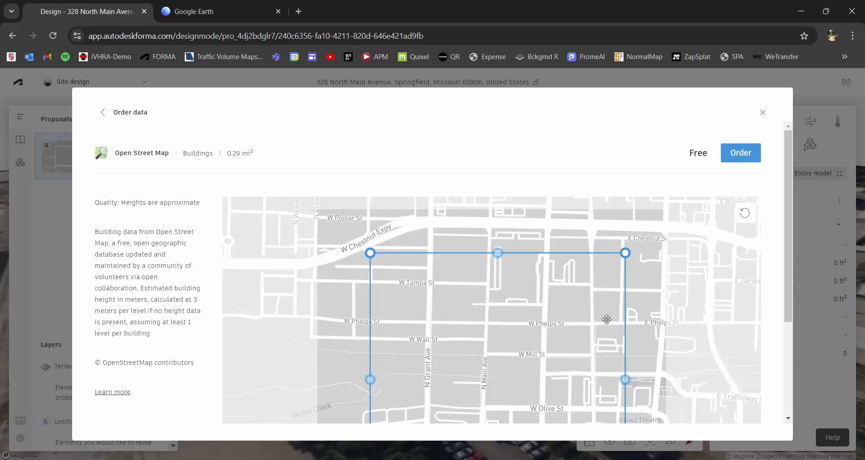
{"action": "left_click", "coordinate": [739, 153]}
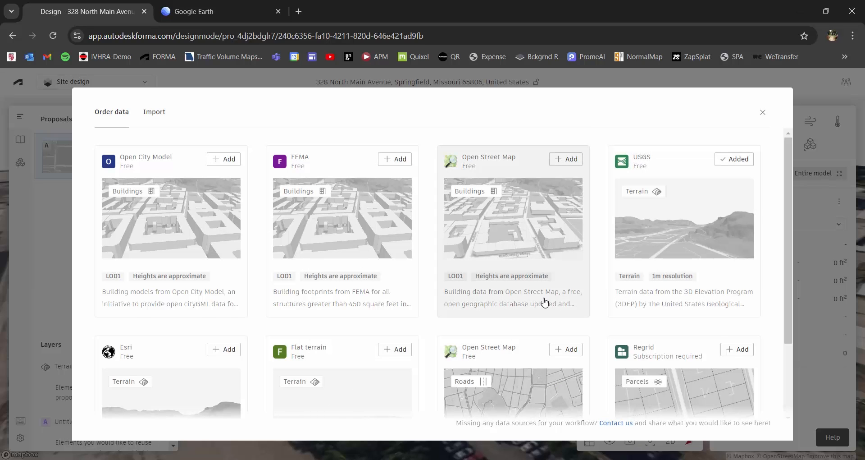
{"action": "scroll", "coordinate": [545, 302], "scroll_direction": "down", "scroll_amount": 2}
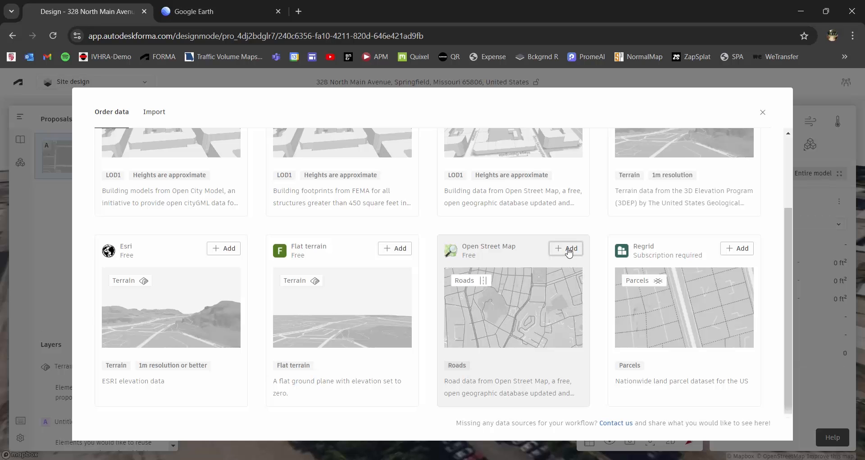
{"action": "left_click", "coordinate": [569, 249]}
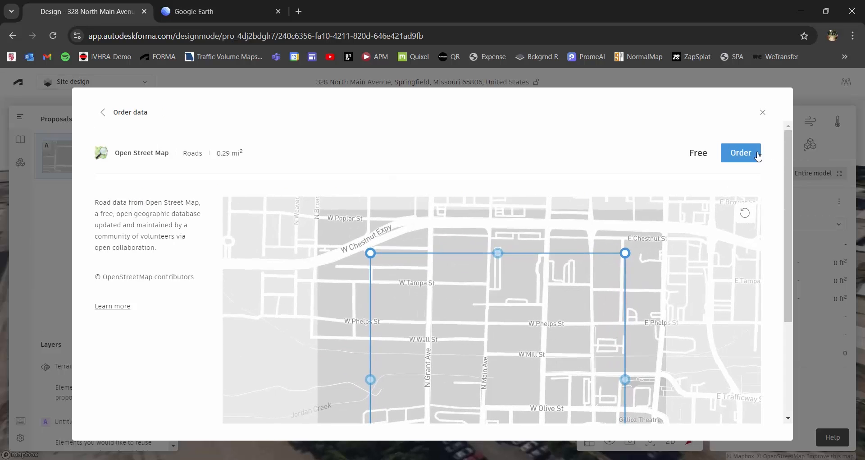
{"action": "left_click", "coordinate": [759, 156]}
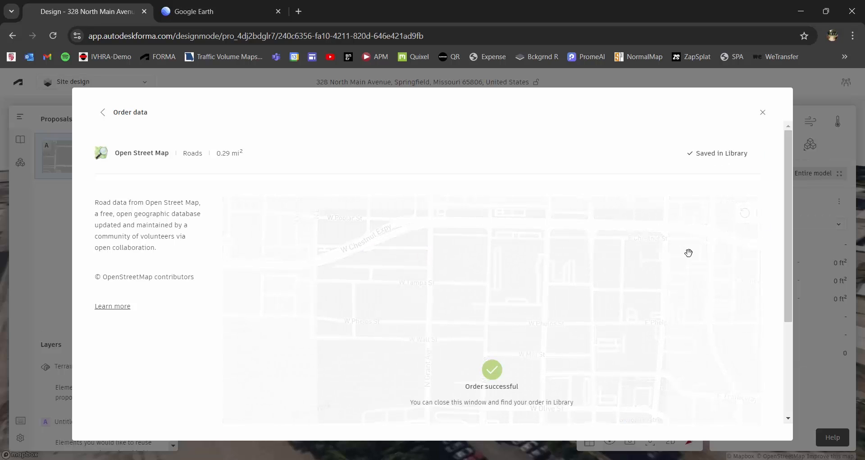
{"action": "scroll", "coordinate": [790, 277], "scroll_direction": "down", "scroll_amount": 2}
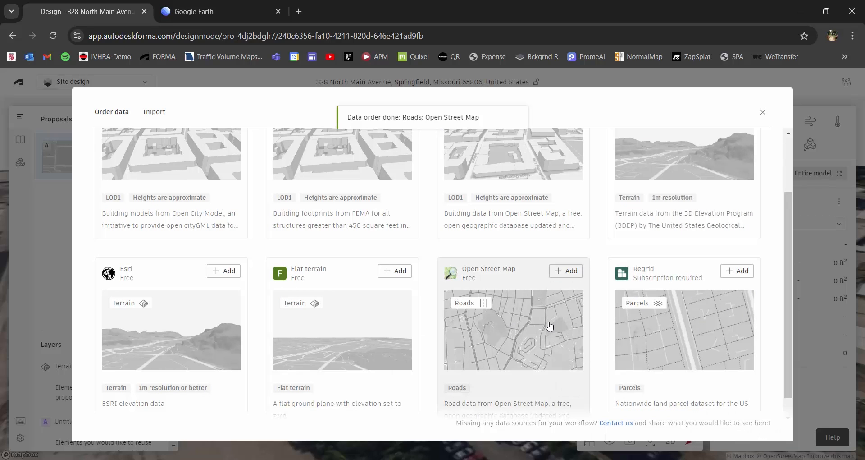
{"action": "scroll", "coordinate": [547, 325], "scroll_direction": "up", "scroll_amount": 2}
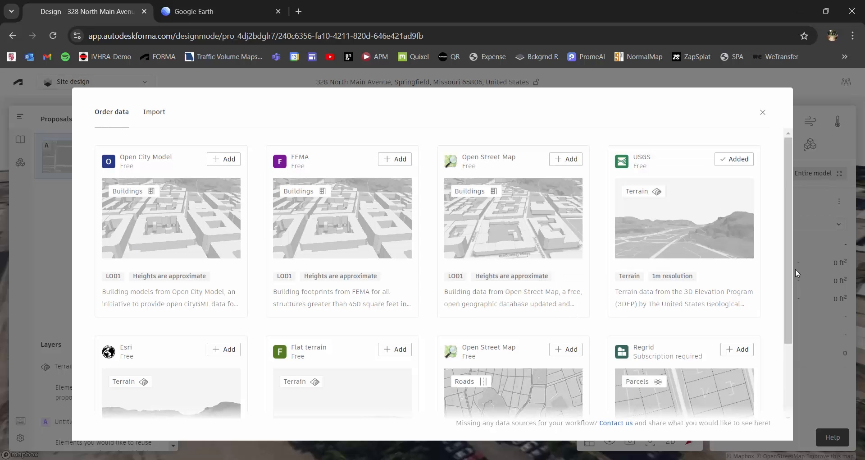
{"action": "mouse_move", "coordinate": [796, 269]}
{"action": "left_mouse_down"}
{"action": "mouse_move", "coordinate": [794, 356]}
{"action": "mouse_move", "coordinate": [798, 279]}
{"action": "left_mouse_up"}
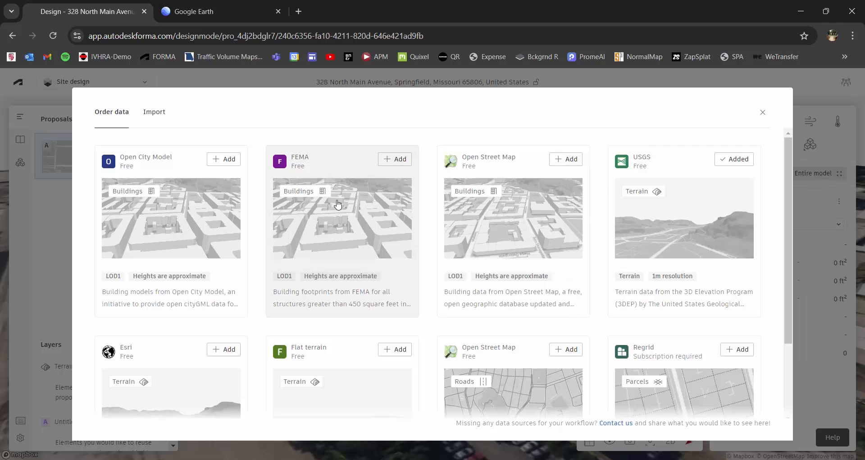
{"action": "left_click", "coordinate": [763, 113]}
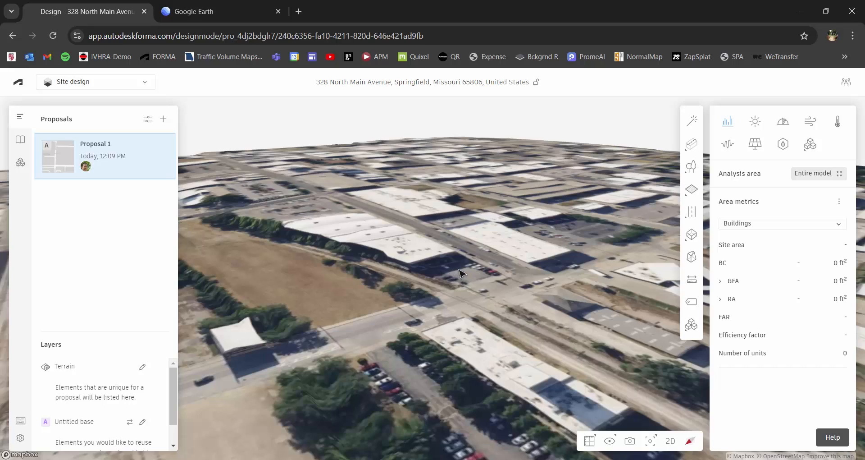
{"action": "scroll", "coordinate": [460, 272], "scroll_direction": "down", "scroll_amount": 10}
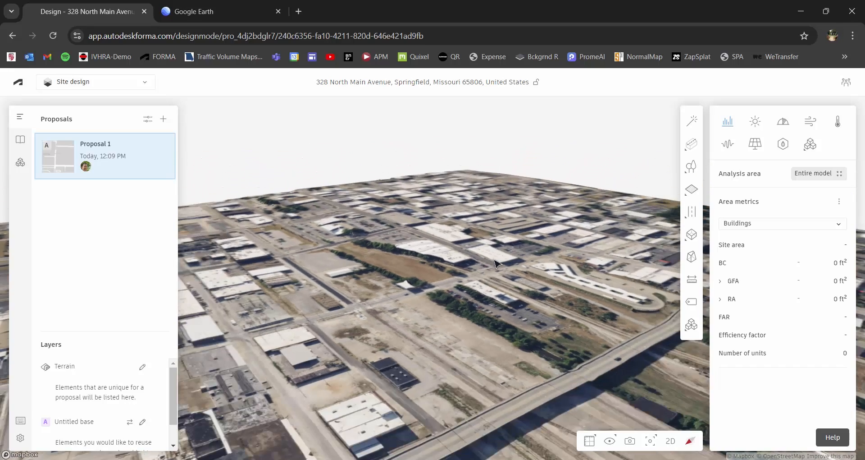
{"action": "scroll", "coordinate": [495, 263], "scroll_direction": "down", "scroll_amount": 5}
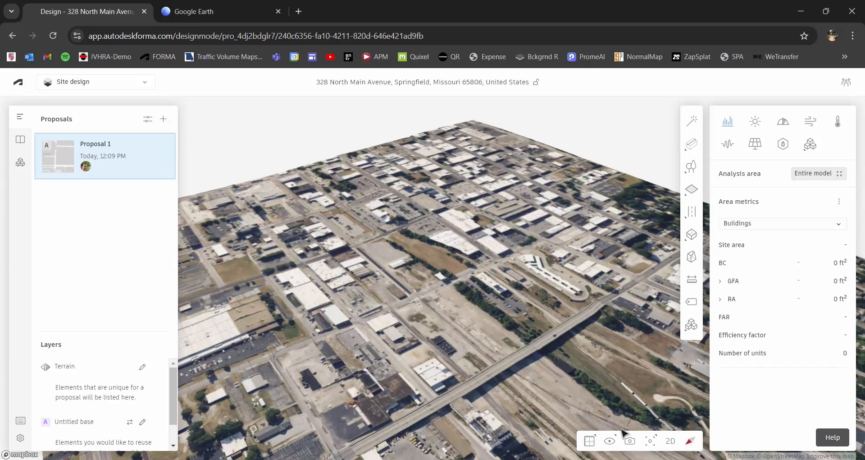
{"action": "left_click", "coordinate": [609, 440]}
{"action": "left_click", "coordinate": [584, 394]}
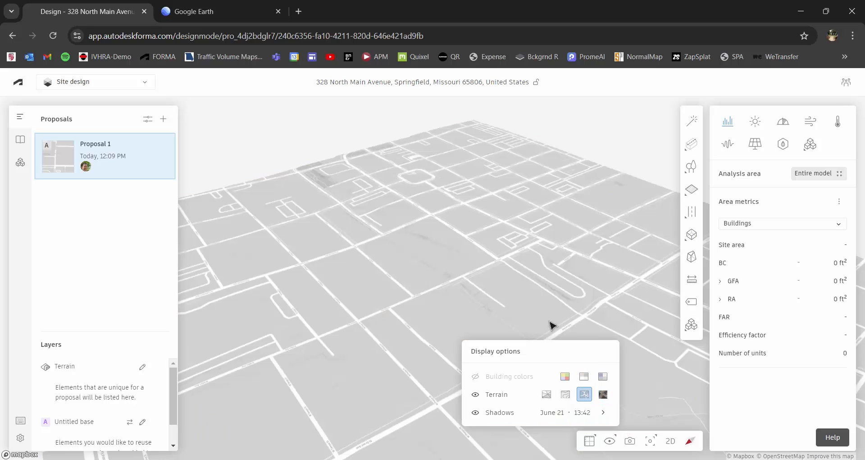
{"action": "scroll", "coordinate": [558, 292], "scroll_direction": "down", "scroll_amount": 5}
{"action": "right_click_drag", "start_coordinate": [584, 291], "coordinate": [537, 251]}
{"action": "scroll", "coordinate": [540, 253], "scroll_direction": "down", "scroll_amount": 3}
{"action": "right_click_drag", "start_coordinate": [560, 312], "coordinate": [469, 293]}
{"action": "scroll", "coordinate": [487, 272], "scroll_direction": "up", "scroll_amount": 3}
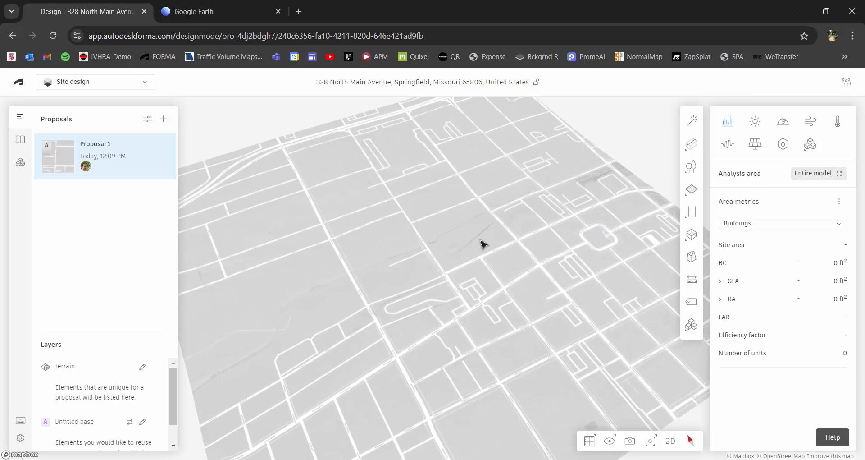
{"action": "scroll", "coordinate": [482, 243], "scroll_direction": "up", "scroll_amount": 2}
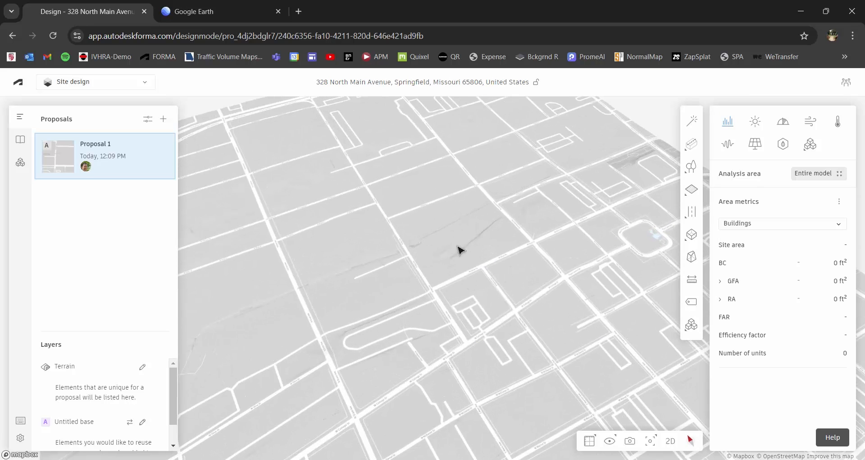
{"action": "scroll", "coordinate": [480, 272], "scroll_direction": "down", "scroll_amount": 2}
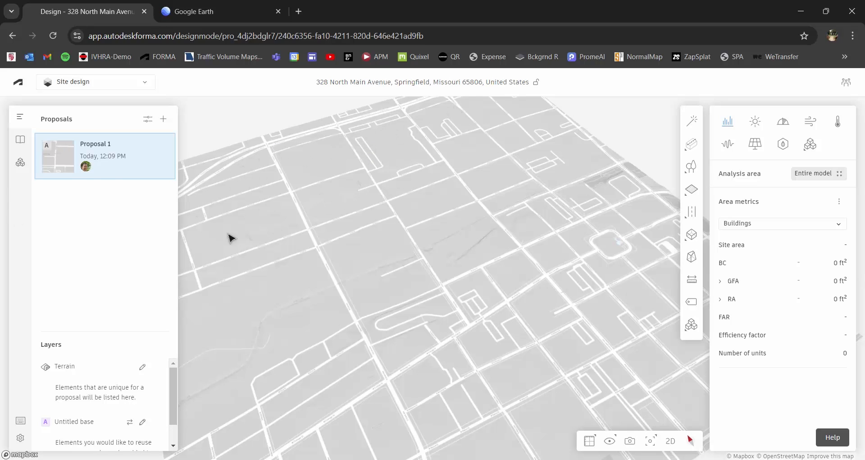
{"action": "scroll", "coordinate": [335, 208], "scroll_direction": "down", "scroll_amount": 3}
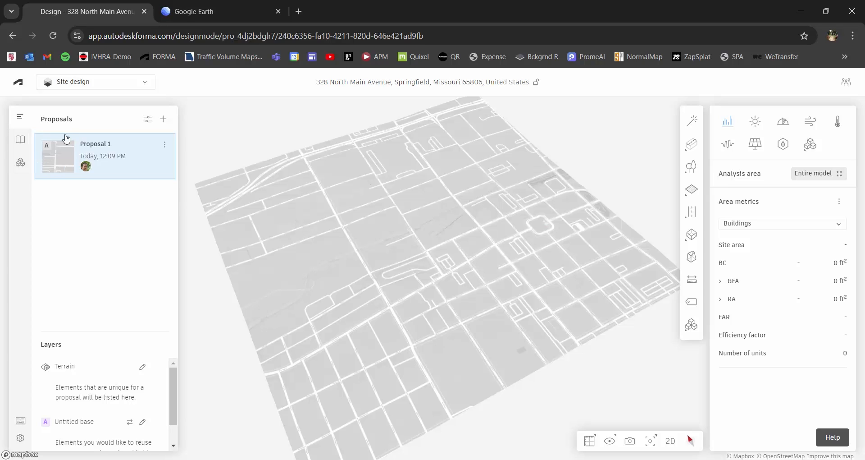
- Add the library's 84 road and 216 building geometries to the base and tilt the view
{"action": "left_click", "coordinate": [20, 143]}
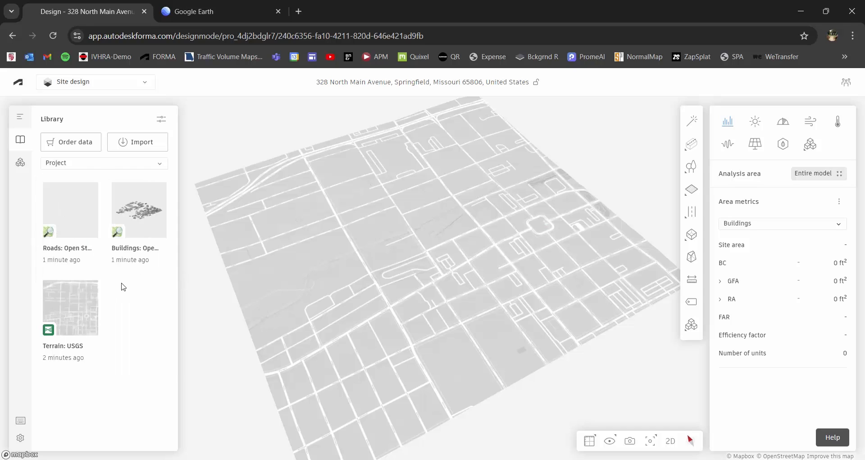
{"action": "left_click", "coordinate": [75, 232]}
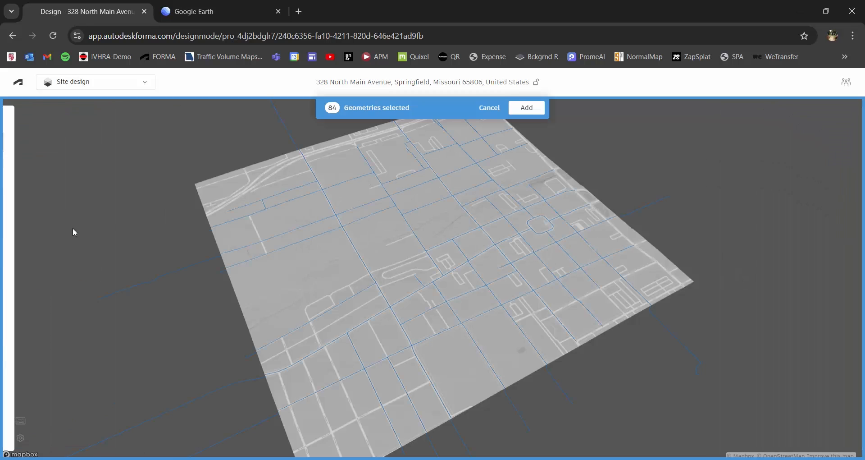
{"action": "left_click", "coordinate": [528, 108]}
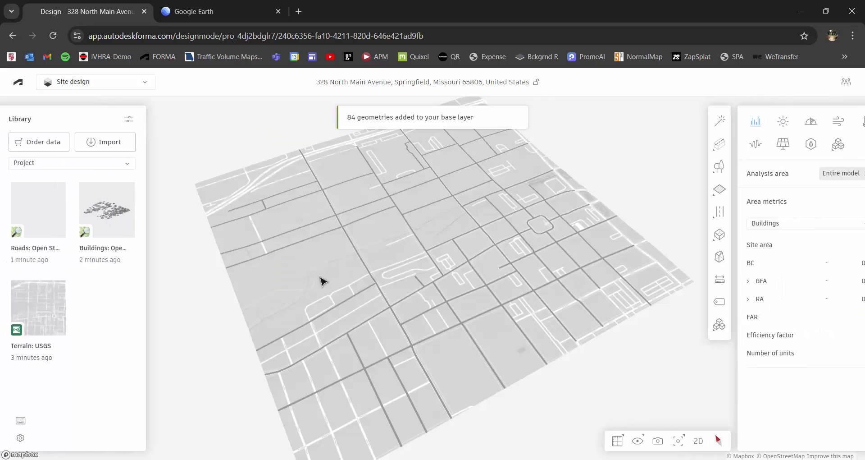
{"action": "left_click", "coordinate": [139, 208]}
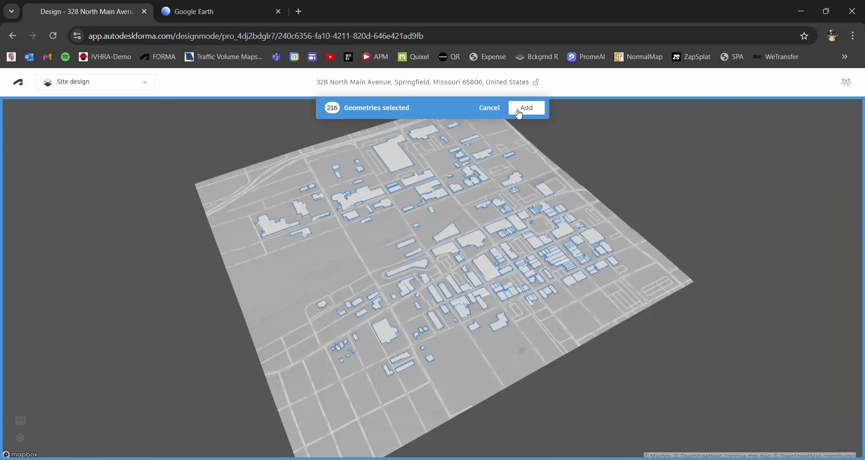
{"action": "left_click", "coordinate": [520, 110]}
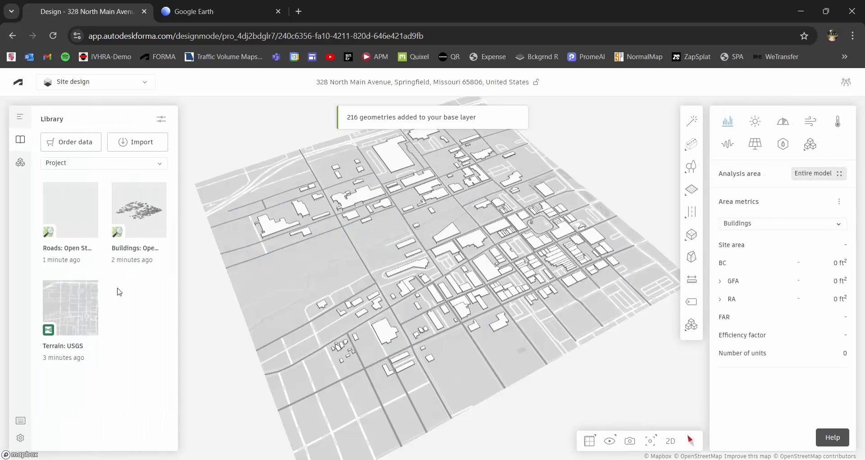
{"action": "mouse_move", "coordinate": [70, 319]}
{"action": "mouse_move", "coordinate": [353, 297]}
{"action": "left_mouse_down"}
{"action": "mouse_move", "coordinate": [436, 246]}
{"action": "mouse_move", "coordinate": [419, 265]}
{"action": "mouse_move", "coordinate": [367, 290]}
{"action": "left_mouse_up"}
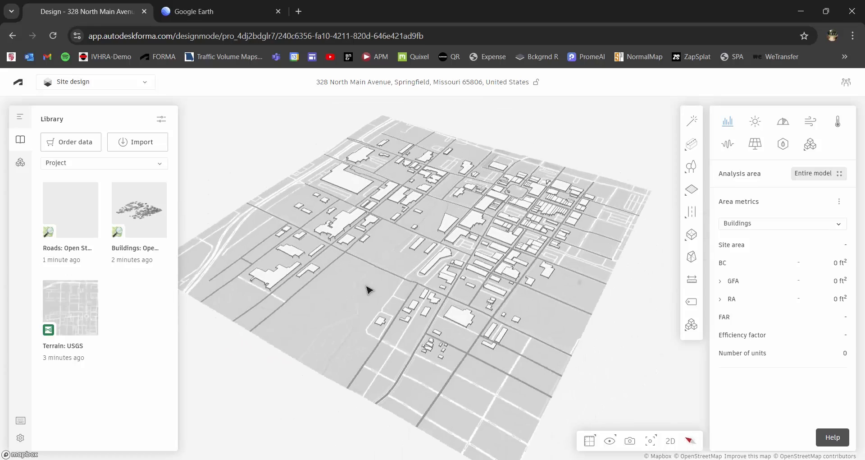
{"action": "scroll", "coordinate": [437, 219], "scroll_direction": "up", "scroll_amount": 3}
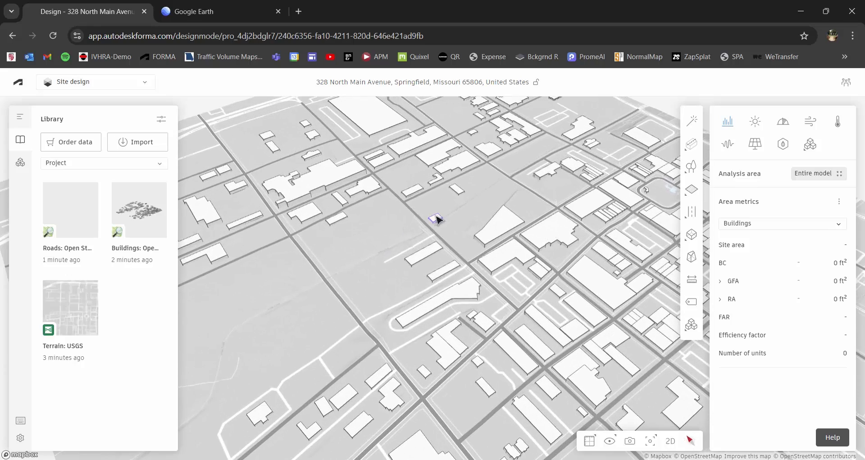
- Switch the terrain display to satellite imagery and view the site more top-down
{"action": "left_click", "coordinate": [609, 440]}
{"action": "left_click", "coordinate": [603, 394]}
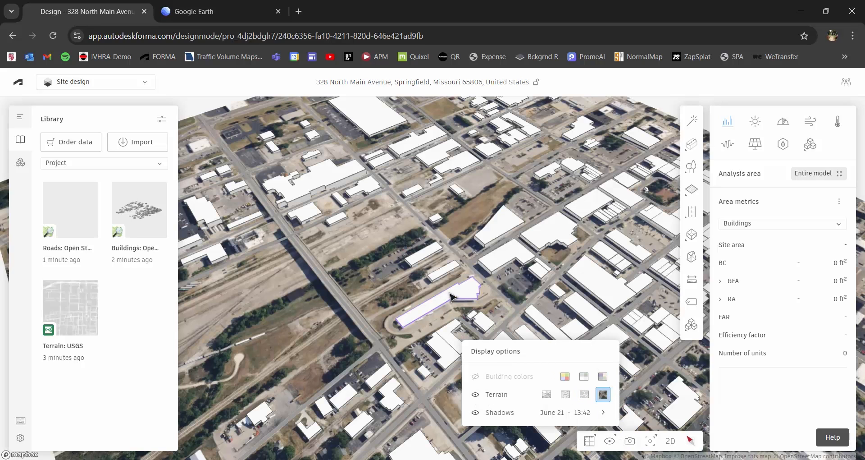
{"action": "left_click_drag", "start_coordinate": [437, 235], "coordinate": [442, 243]}
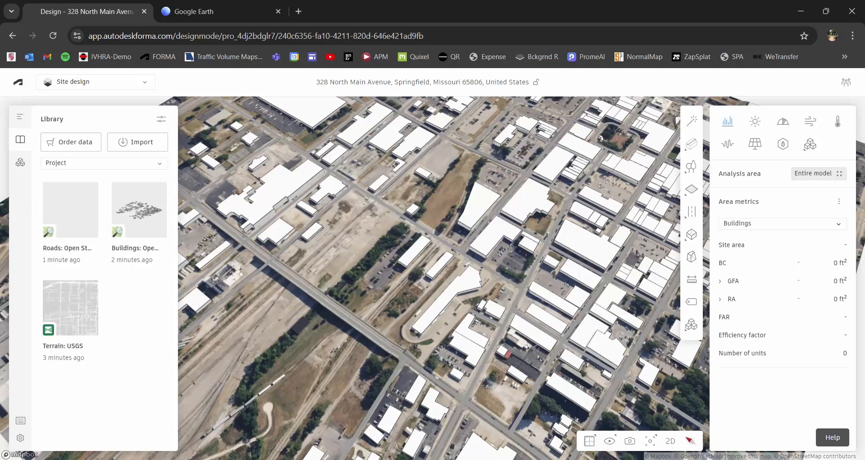
- Rotate, pan and zoom to frame the vacant lot with the bridge running vertically
{"action": "left_click_drag", "start_coordinate": [311, 276], "coordinate": [419, 274]}
{"action": "scroll", "coordinate": [332, 284], "scroll_direction": "up", "scroll_amount": 10}
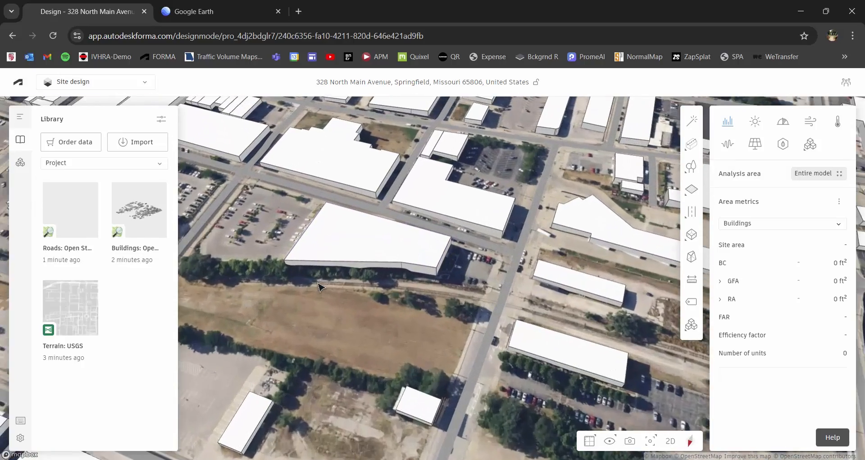
{"action": "scroll", "coordinate": [333, 285], "scroll_direction": "up", "scroll_amount": 3}
{"action": "scroll", "coordinate": [396, 300], "scroll_direction": "down", "scroll_amount": 2}
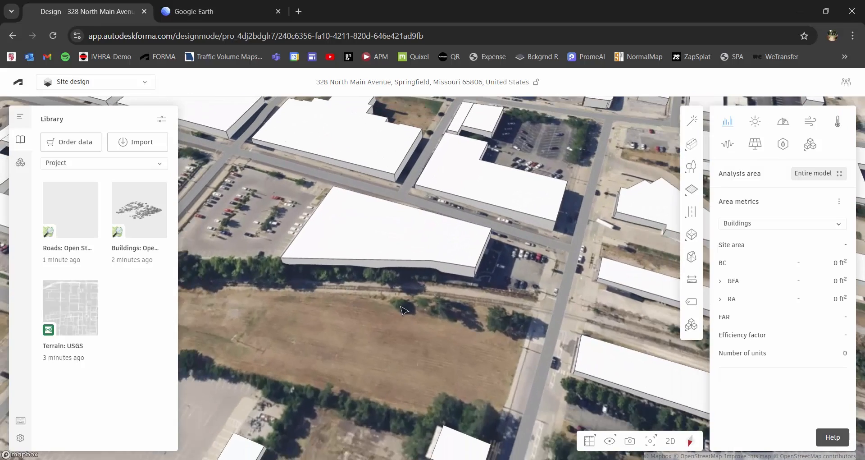
{"action": "right_click_drag", "start_coordinate": [396, 300], "coordinate": [477, 312]}
{"action": "scroll", "coordinate": [477, 311], "scroll_direction": "down", "scroll_amount": 1}
{"action": "left_click_drag", "start_coordinate": [490, 317], "coordinate": [473, 315]}
{"action": "right_click_drag", "start_coordinate": [473, 315], "coordinate": [407, 240]}
{"action": "scroll", "coordinate": [482, 280], "scroll_direction": "down", "scroll_amount": 2}
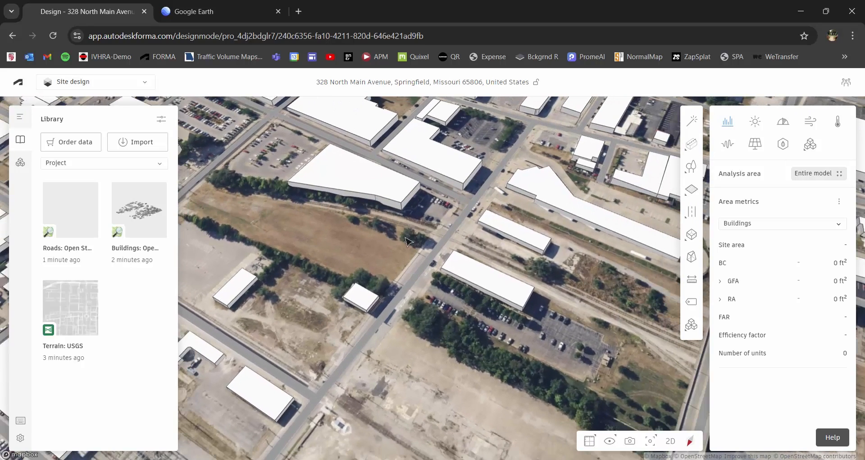
{"action": "mouse_move", "coordinate": [697, 219]}
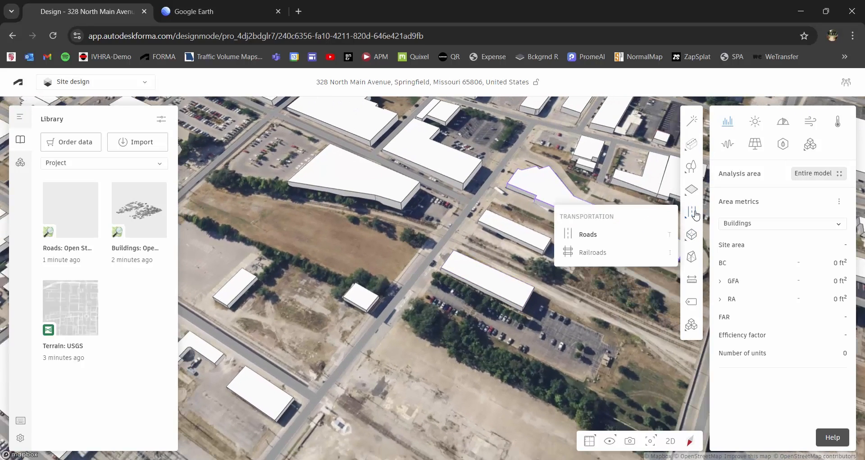
- Begin a railroad at the field's left end, tracing the existing tracks to the road
{"action": "left_click", "coordinate": [593, 252]}
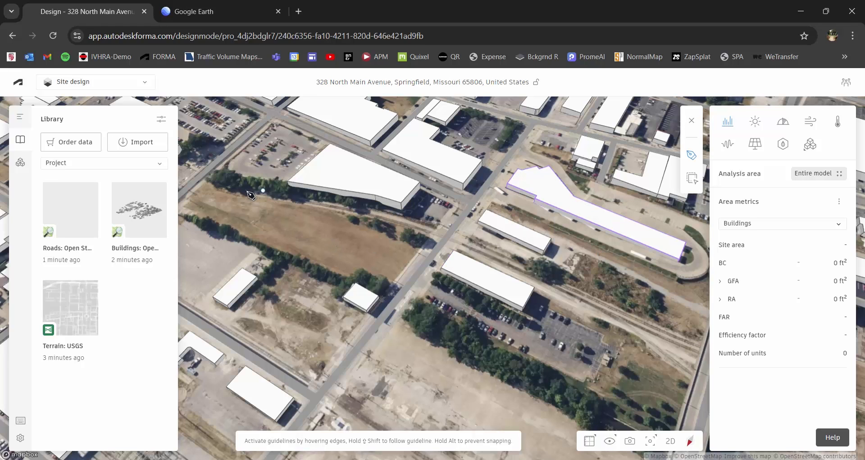
{"action": "left_click", "coordinate": [232, 189]}
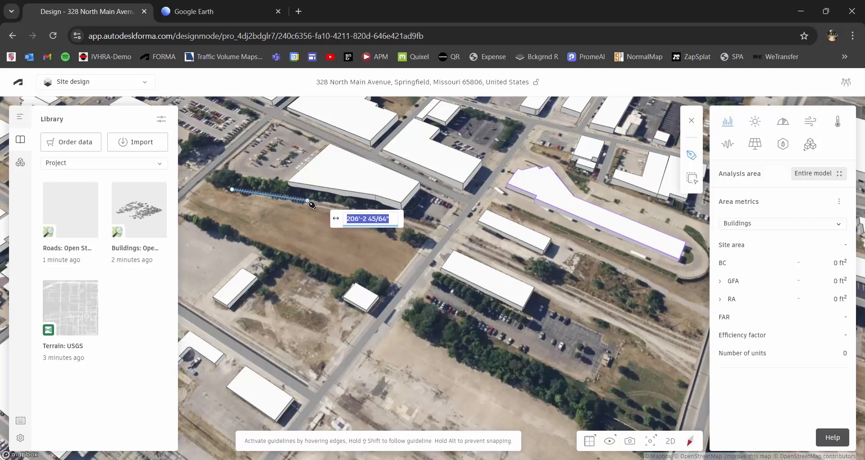
{"action": "left_click", "coordinate": [307, 200]}
{"action": "scroll", "coordinate": [370, 217], "scroll_direction": "up", "scroll_amount": 3}
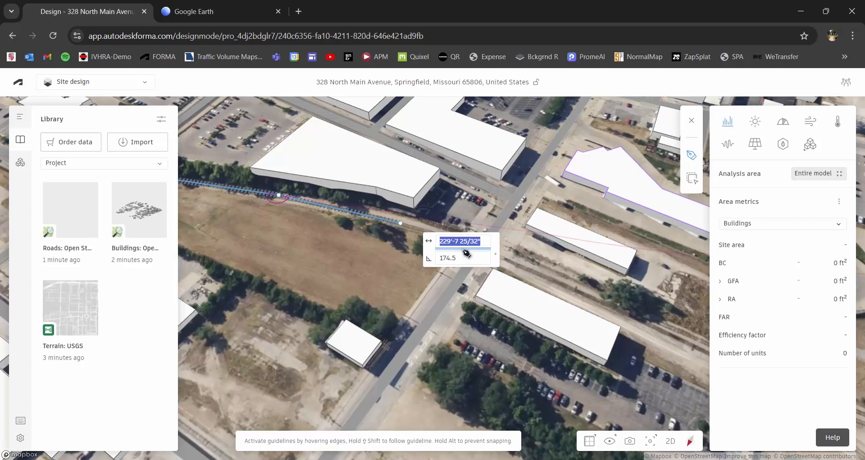
{"action": "left_click", "coordinate": [400, 223]}
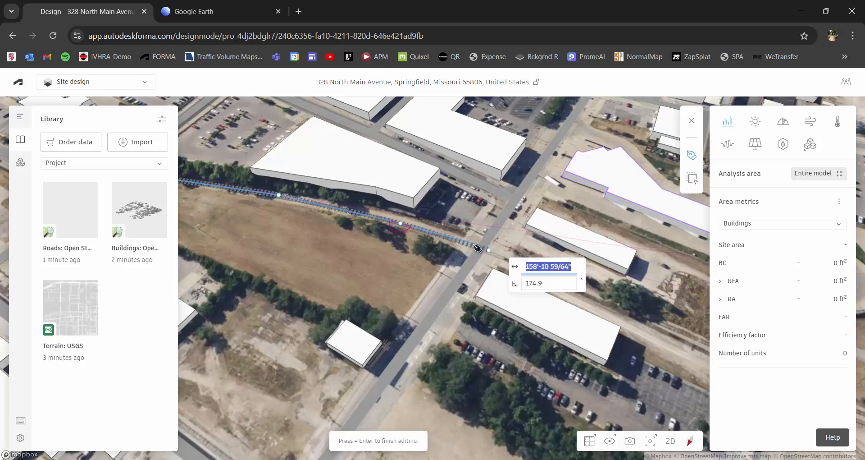
{"action": "scroll", "coordinate": [462, 244], "scroll_direction": "up", "scroll_amount": 1}
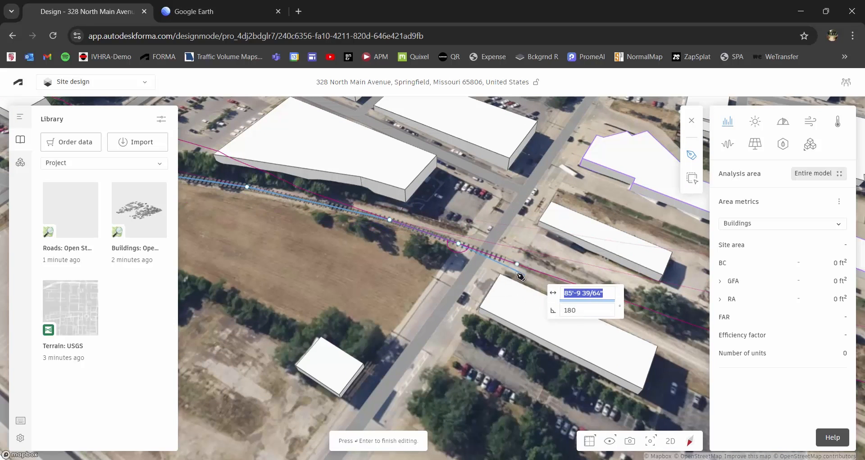
{"action": "middle_click_drag", "start_coordinate": [535, 282], "coordinate": [352, 219]}
- Continue the railroad along the tracks past the parking lot, ending beyond the bridge
{"action": "left_click", "coordinate": [441, 250]}
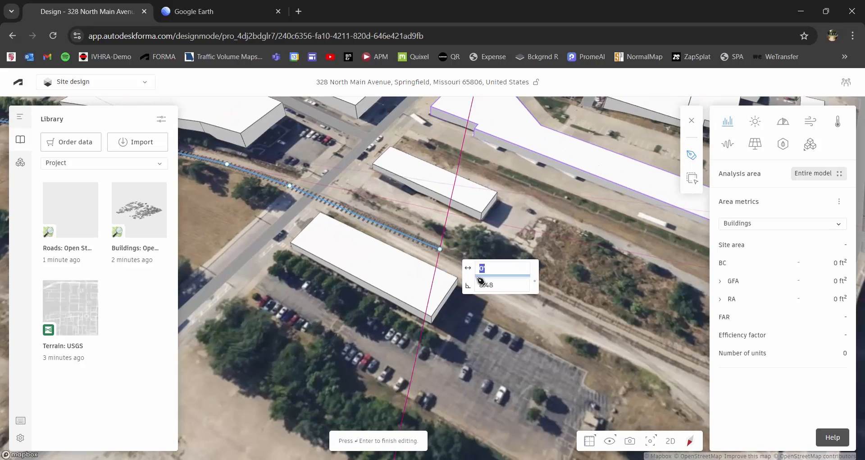
{"action": "scroll", "coordinate": [503, 284], "scroll_direction": "down", "scroll_amount": 2}
{"action": "middle_click_drag", "start_coordinate": [534, 287], "coordinate": [441, 236]}
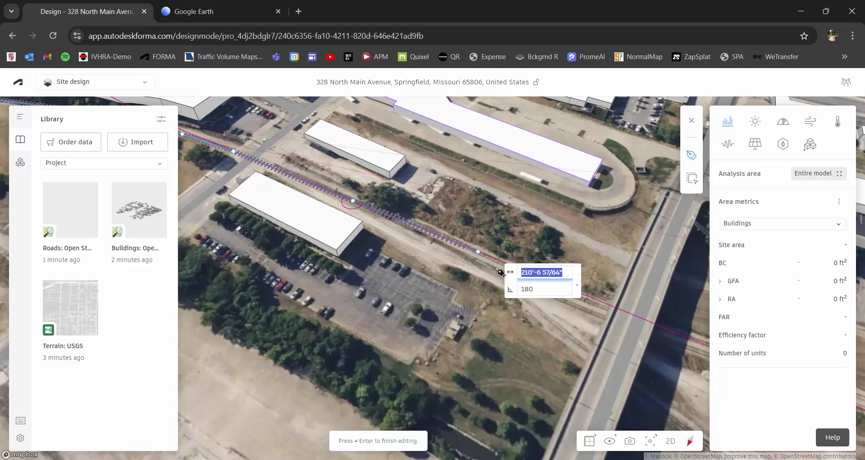
{"action": "left_click", "coordinate": [521, 269]}
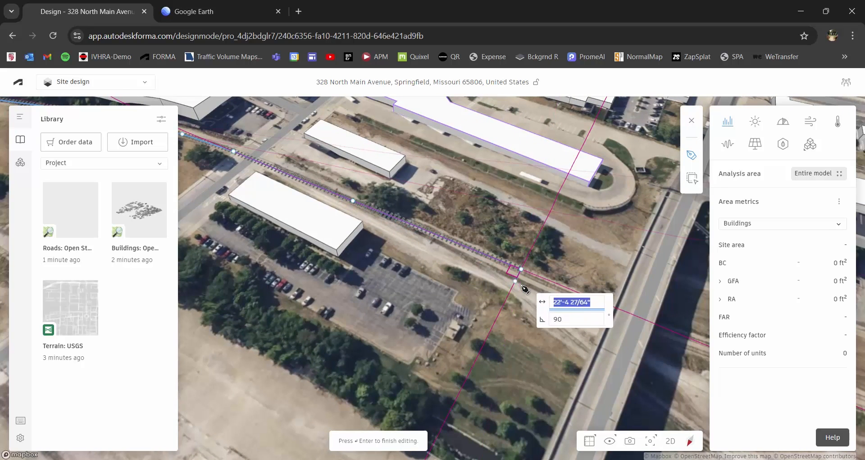
{"action": "scroll", "coordinate": [548, 287], "scroll_direction": "down", "scroll_amount": 2}
{"action": "middle_click_drag", "start_coordinate": [552, 285], "coordinate": [419, 217]}
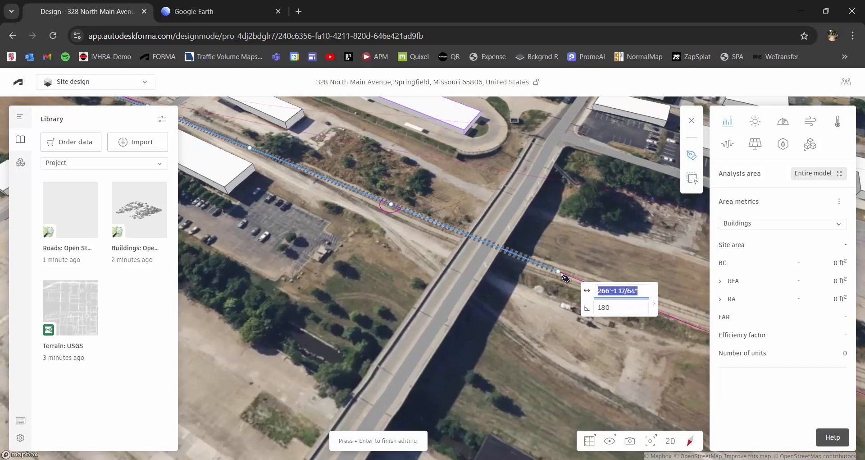
{"action": "left_click", "coordinate": [562, 273]}
{"action": "key", "text": "Return"}
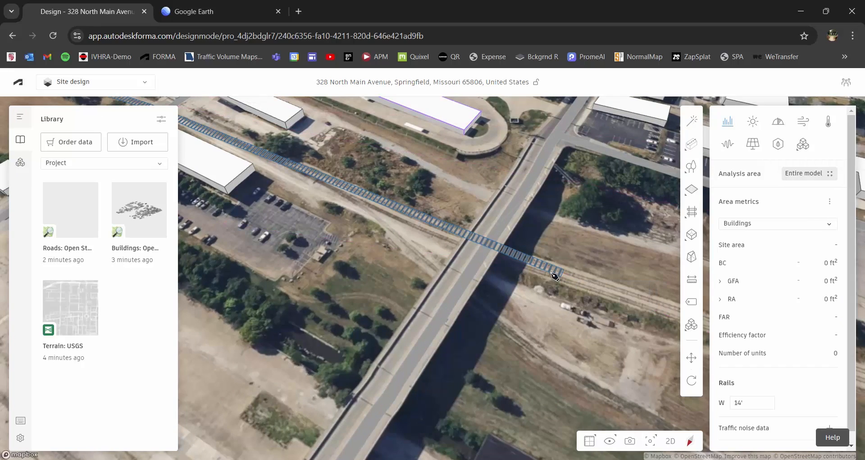
{"action": "scroll", "coordinate": [370, 257], "scroll_direction": "down", "scroll_amount": 3}
{"action": "middle_click_drag", "start_coordinate": [216, 211], "coordinate": [388, 299]}
{"action": "scroll", "coordinate": [342, 285], "scroll_direction": "up", "scroll_amount": 2}
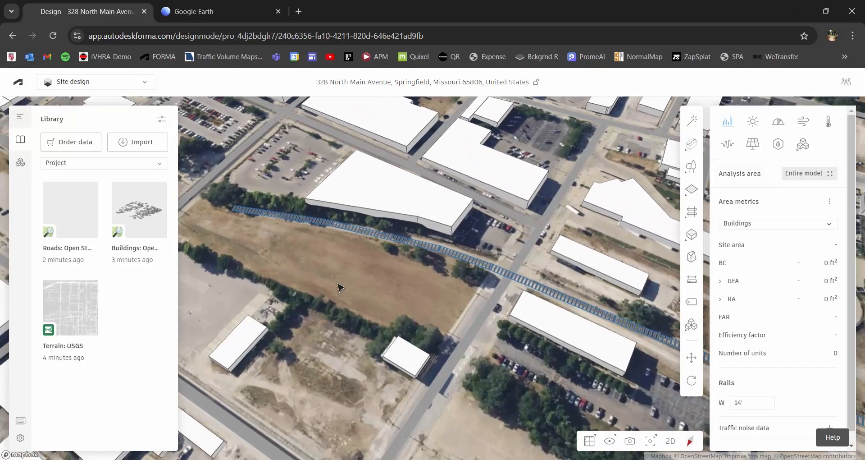
{"action": "middle_click_drag", "start_coordinate": [340, 286], "coordinate": [489, 309]}
{"action": "scroll", "coordinate": [488, 307], "scroll_direction": "up", "scroll_amount": 2}
{"action": "right_click_drag", "start_coordinate": [485, 289], "coordinate": [469, 279]}
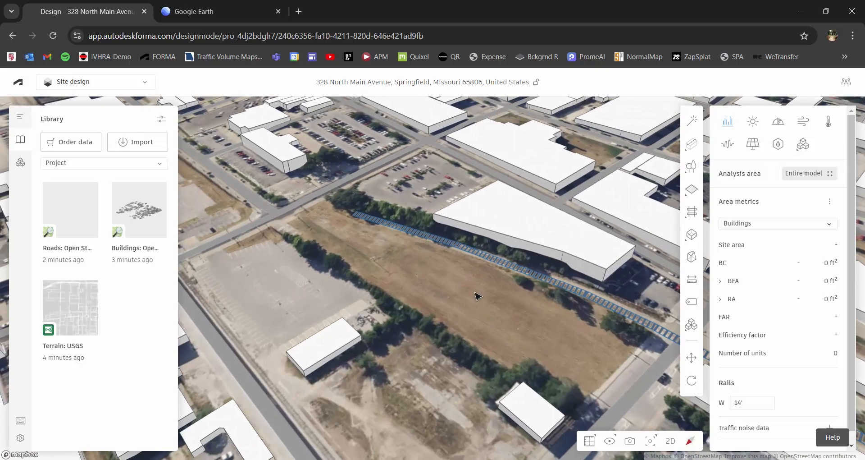
{"action": "middle_click_drag", "start_coordinate": [475, 293], "coordinate": [545, 272]}
{"action": "scroll", "coordinate": [486, 242], "scroll_direction": "down", "scroll_amount": 2}
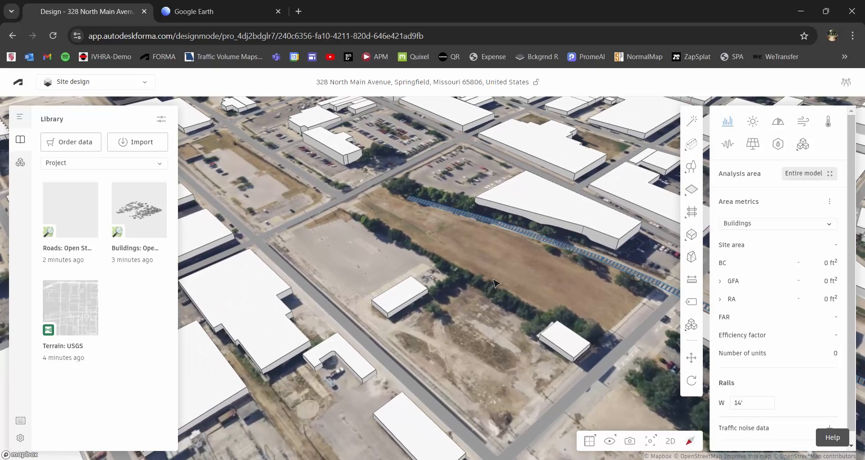
{"action": "right_click_drag", "start_coordinate": [495, 283], "coordinate": [419, 302]}
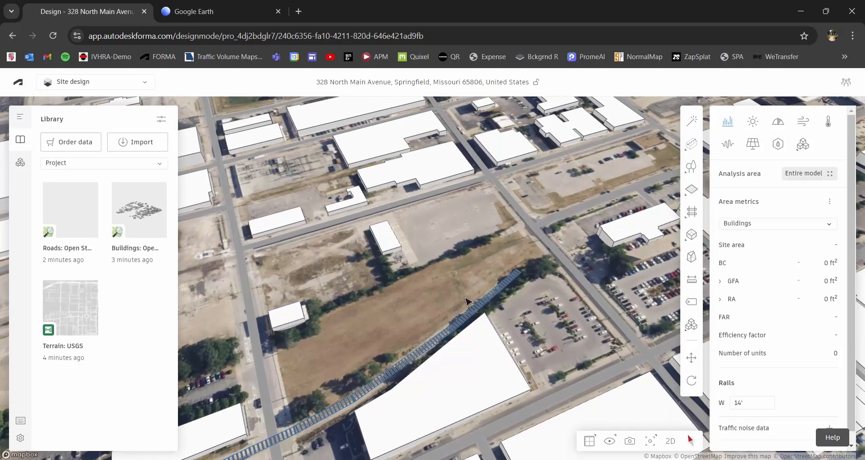
{"action": "scroll", "coordinate": [481, 258], "scroll_direction": "down", "scroll_amount": 2}
{"action": "middle_click_drag", "start_coordinate": [493, 261], "coordinate": [470, 288]}
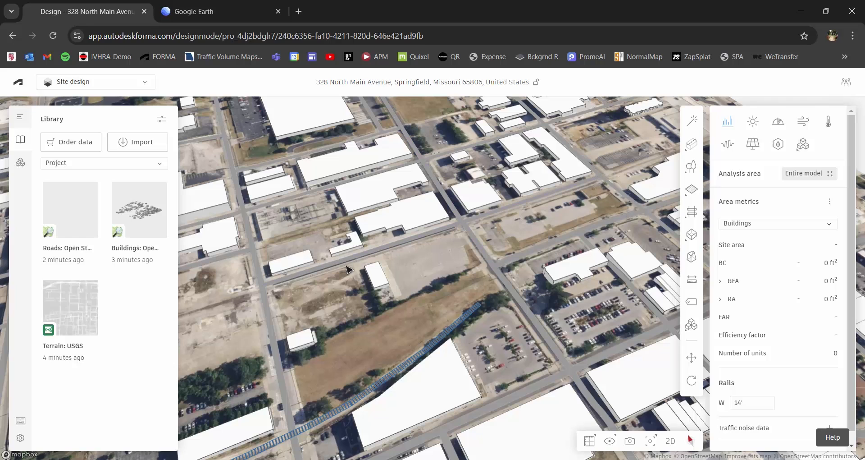
- Try the small buildings around the field until the one at its upper edge is selected
{"action": "left_click", "coordinate": [377, 291]}
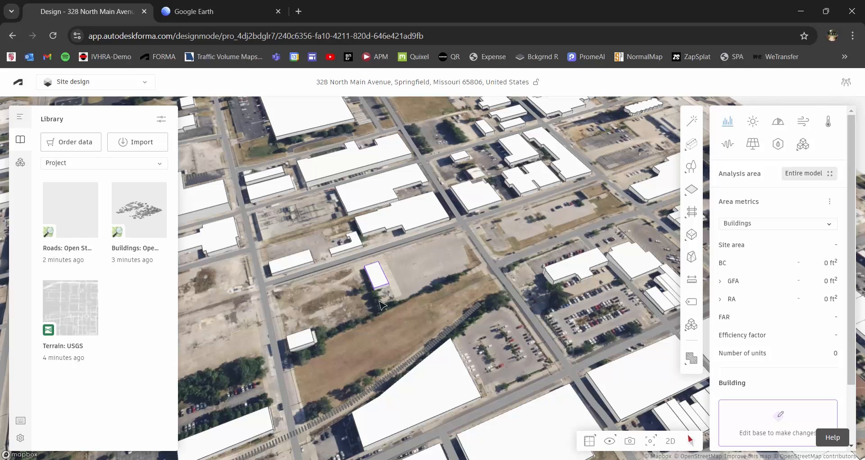
{"action": "scroll", "coordinate": [382, 306], "scroll_direction": "up", "scroll_amount": 2}
{"action": "left_click", "coordinate": [280, 364]}
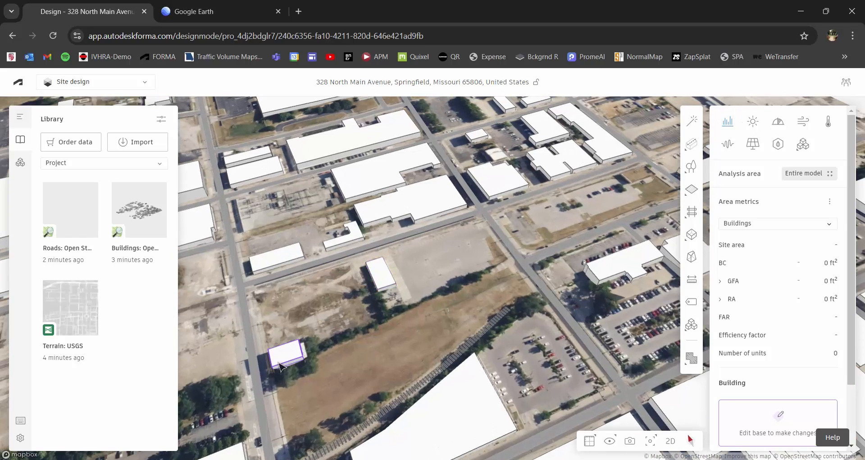
{"action": "left_click_drag", "start_coordinate": [356, 363], "coordinate": [443, 331]}
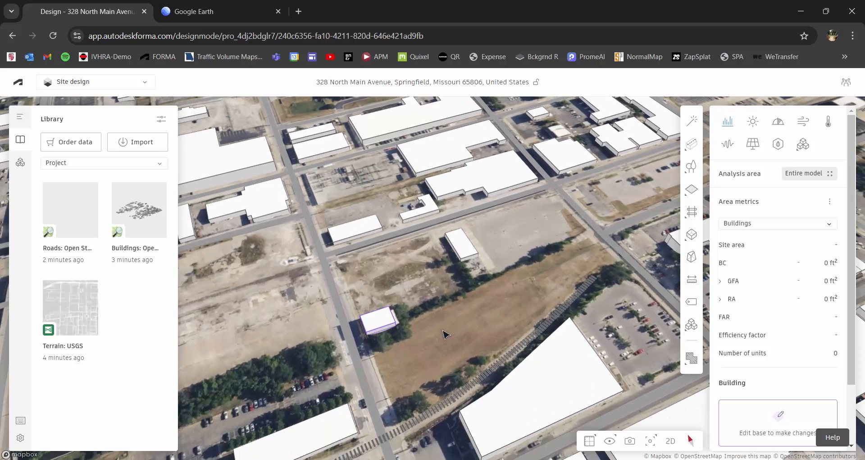
{"action": "scroll", "coordinate": [468, 301], "scroll_direction": "up", "scroll_amount": 2}
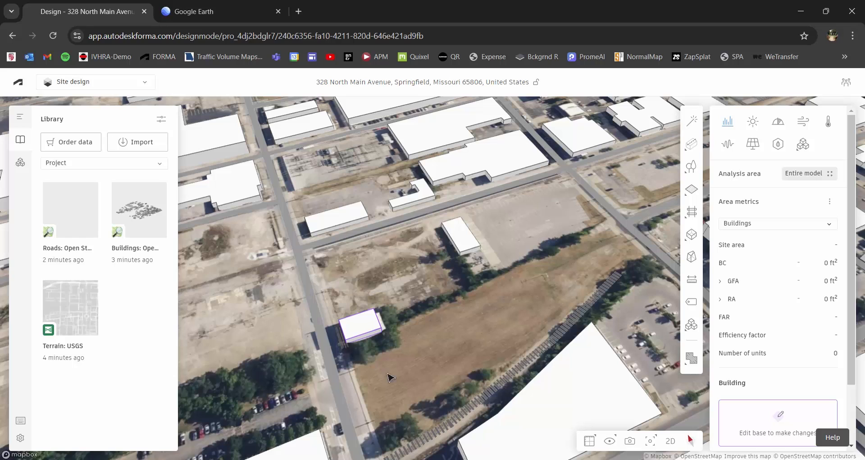
{"action": "left_click", "coordinate": [464, 243]}
{"action": "scroll", "coordinate": [523, 249], "scroll_direction": "up", "scroll_amount": 2}
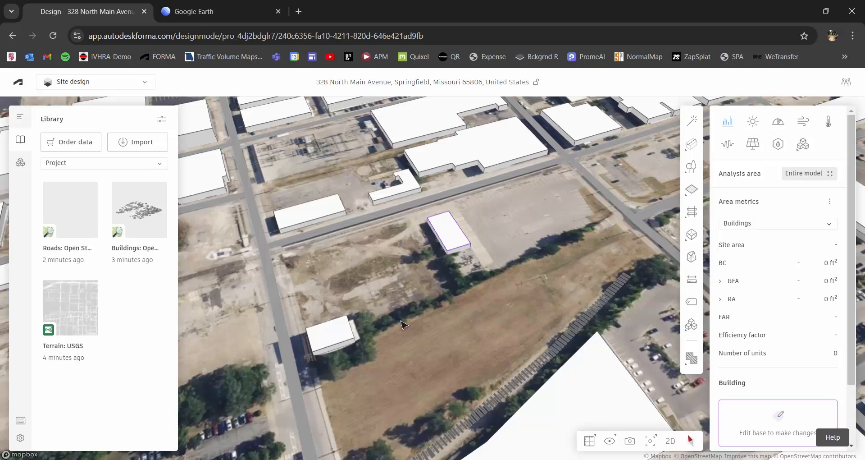
{"action": "left_click", "coordinate": [434, 300]}
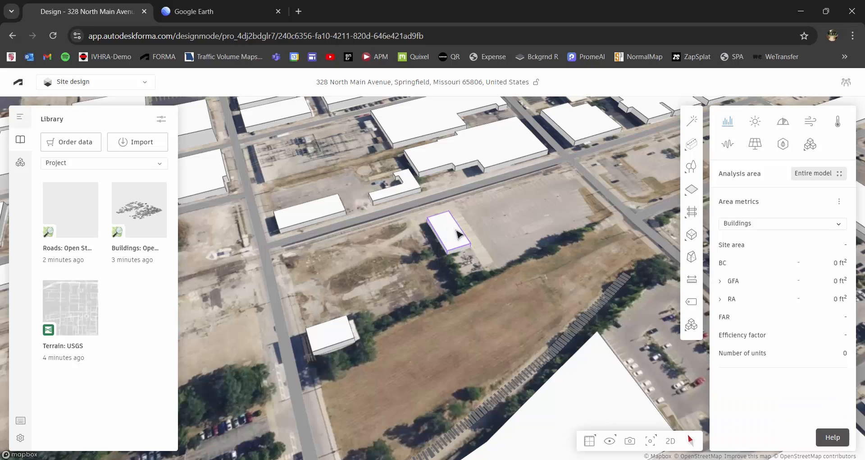
{"action": "left_click", "coordinate": [455, 238]}
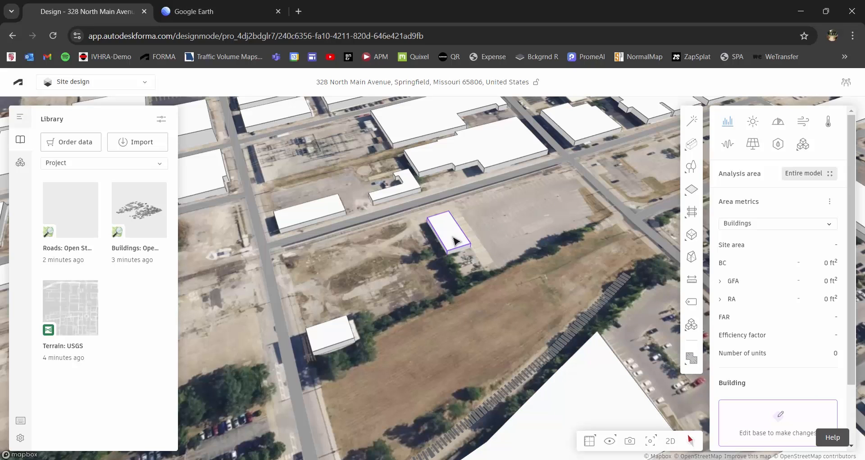
- In Edit base, delete the upper-edge building and the one by the road, then finish editing
{"action": "left_click", "coordinate": [786, 422]}
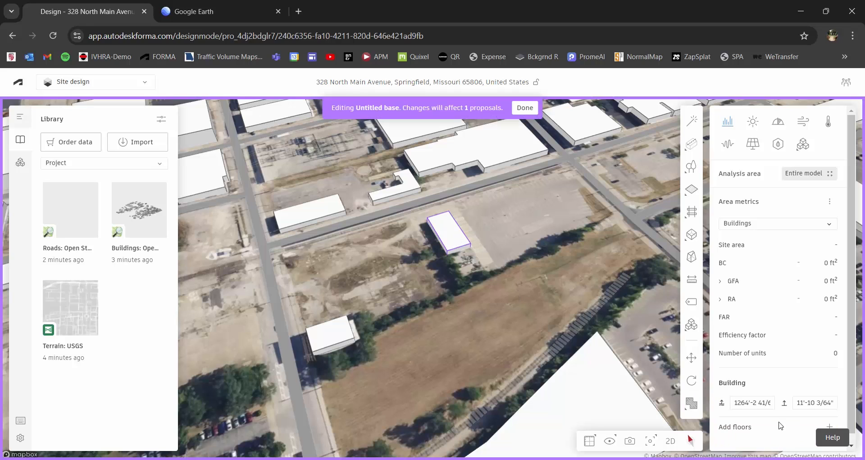
{"action": "left_click", "coordinate": [454, 237]}
{"action": "mouse_move", "coordinate": [454, 237]}
{"action": "left_mouse_down"}
{"action": "mouse_move", "coordinate": [474, 265]}
{"action": "mouse_move", "coordinate": [463, 271]}
{"action": "mouse_move", "coordinate": [460, 250]}
{"action": "left_mouse_up"}
{"action": "key", "text": "Delete"}
{"action": "middle_click_drag", "start_coordinate": [392, 337], "coordinate": [428, 293]}
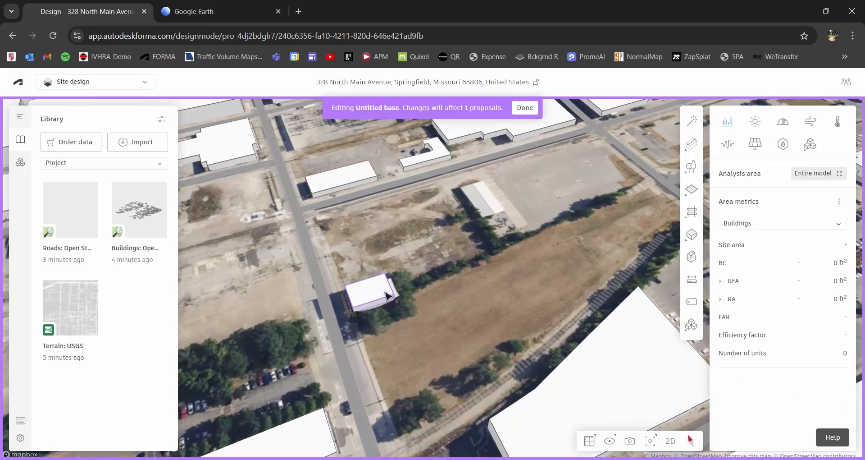
{"action": "left_click", "coordinate": [374, 291]}
{"action": "key", "text": "Delete"}
{"action": "scroll", "coordinate": [419, 283], "scroll_direction": "down", "scroll_amount": 2}
{"action": "right_click_drag", "start_coordinate": [435, 282], "coordinate": [452, 276]}
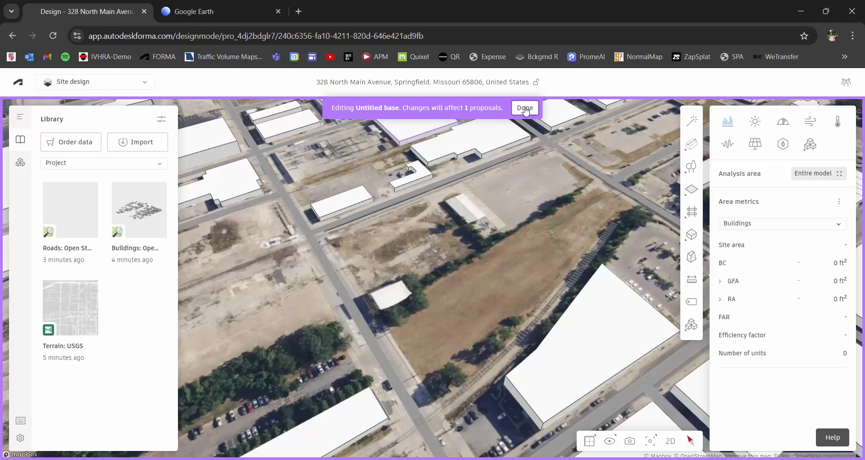
{"action": "left_click", "coordinate": [524, 110]}
{"action": "scroll", "coordinate": [494, 222], "scroll_direction": "down", "scroll_amount": 2}
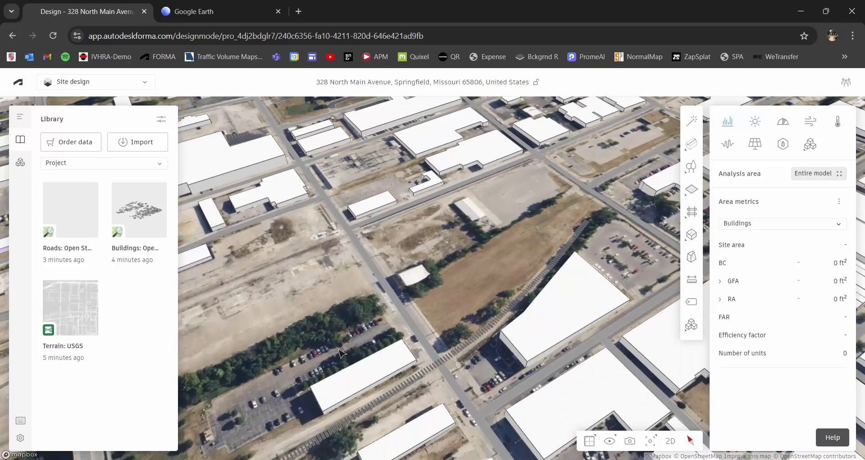
- Orbit and zoom onto the cleared vacant lot, then bring up the Limits flyout
{"action": "right_click_drag", "start_coordinate": [457, 318], "coordinate": [556, 310]}
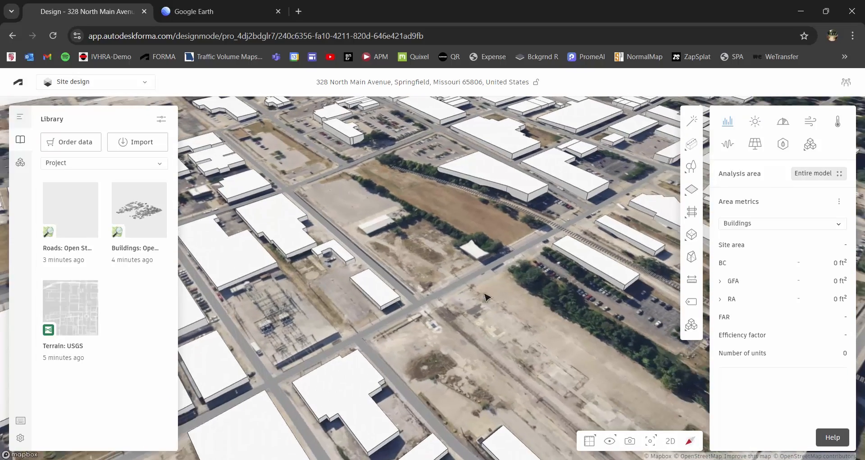
{"action": "scroll", "coordinate": [495, 258], "scroll_direction": "up", "scroll_amount": 1}
{"action": "scroll", "coordinate": [496, 261], "scroll_direction": "up", "scroll_amount": 2}
{"action": "scroll", "coordinate": [488, 291], "scroll_direction": "up", "scroll_amount": 2}
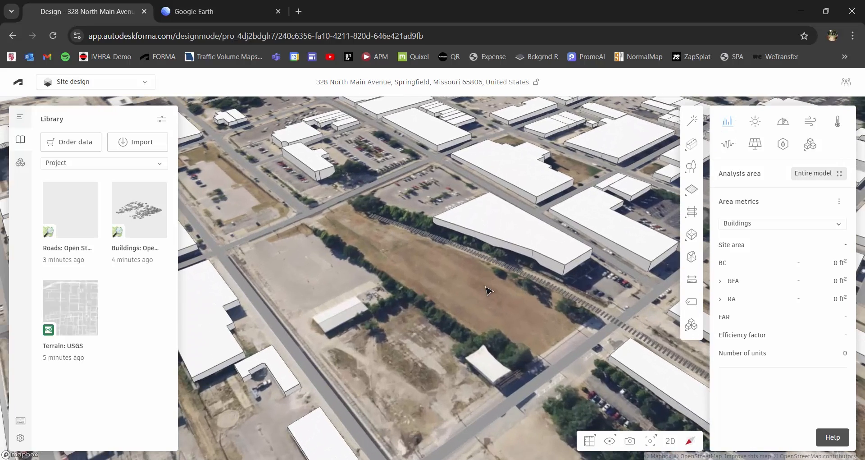
{"action": "scroll", "coordinate": [471, 285], "scroll_direction": "up", "scroll_amount": 4}
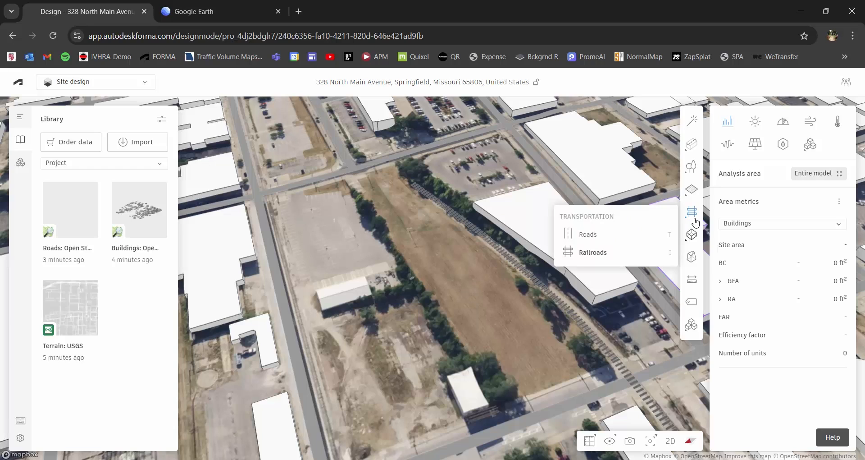
{"action": "mouse_move", "coordinate": [696, 192]}
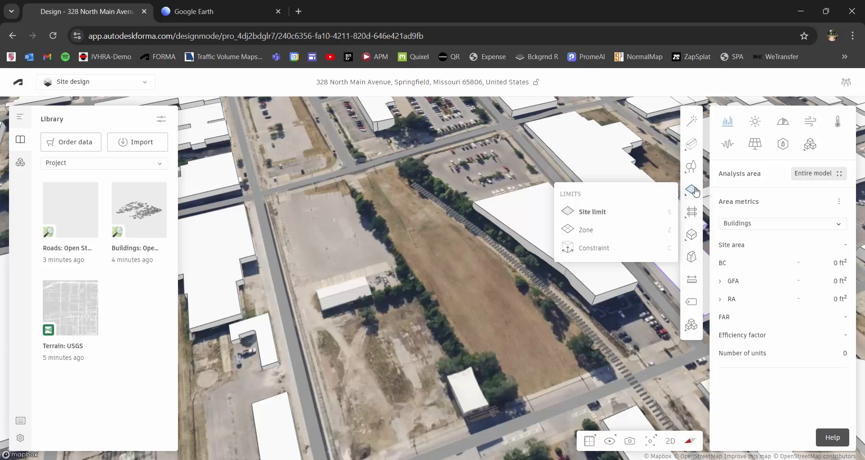
- Start a site limit with corners at the field's north end, west edge and southern road
{"action": "left_click", "coordinate": [612, 218]}
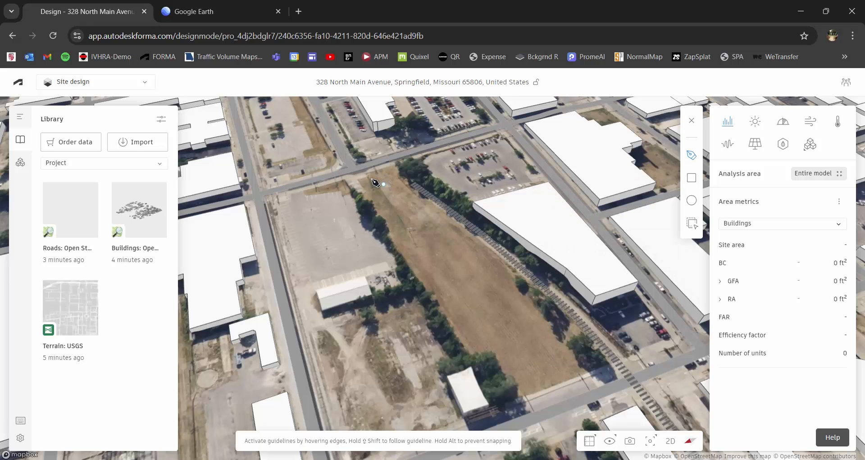
{"action": "scroll", "coordinate": [367, 174], "scroll_direction": "up", "scroll_amount": 3}
{"action": "scroll", "coordinate": [367, 173], "scroll_direction": "up", "scroll_amount": 2}
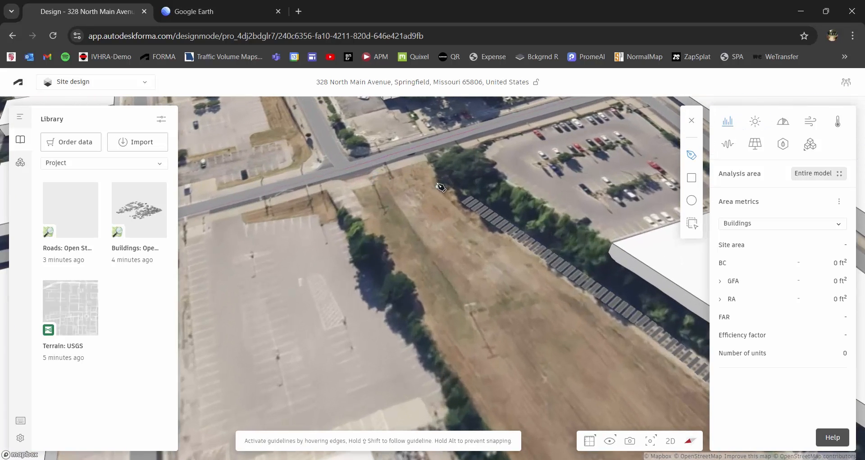
{"action": "left_click", "coordinate": [347, 189]}
{"action": "middle_click_drag", "start_coordinate": [482, 323], "coordinate": [421, 235]}
{"action": "scroll", "coordinate": [379, 133], "scroll_direction": "up", "scroll_amount": 2}
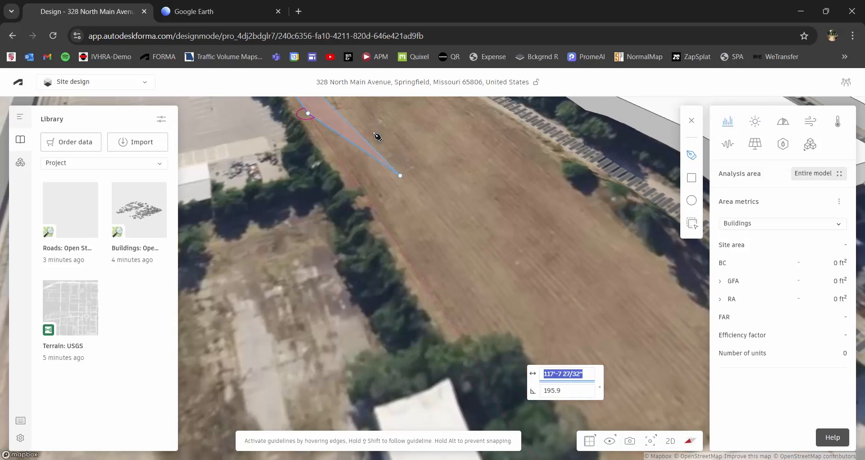
{"action": "left_click", "coordinate": [457, 316]}
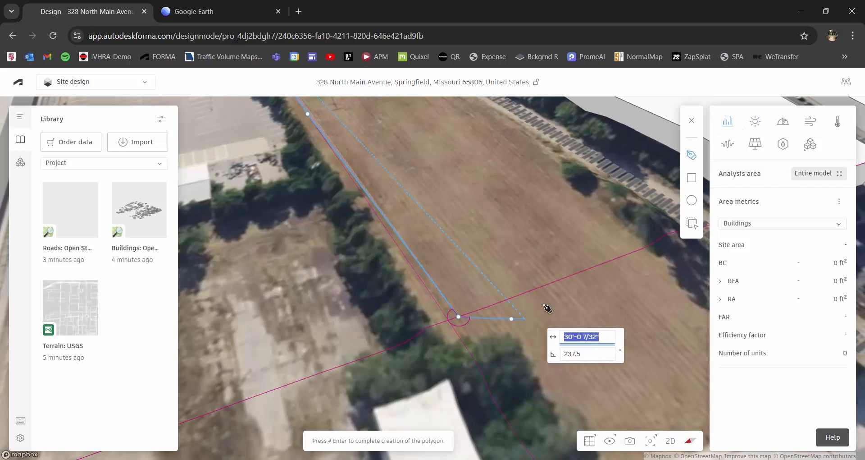
{"action": "middle_click_drag", "start_coordinate": [549, 318], "coordinate": [420, 161]}
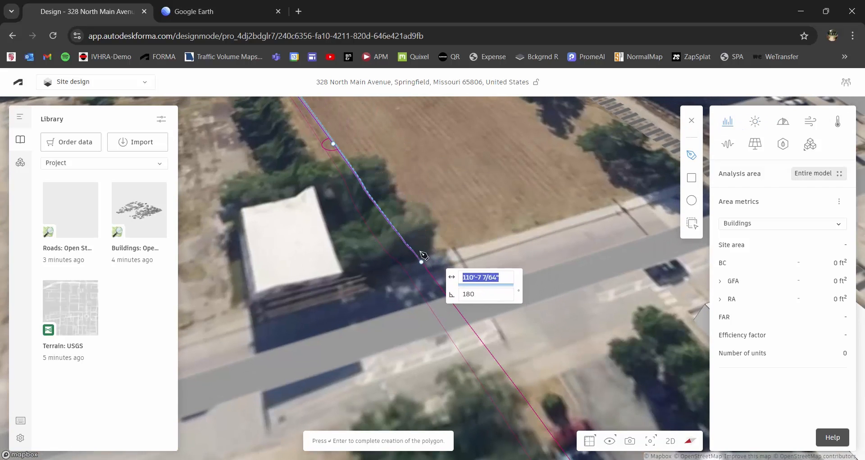
{"action": "left_click", "coordinate": [414, 250]}
- Trace the curved railroad edge to the north road, closing a 74,826 ft² site limit
{"action": "middle_click_drag", "start_coordinate": [621, 180], "coordinate": [441, 317]}
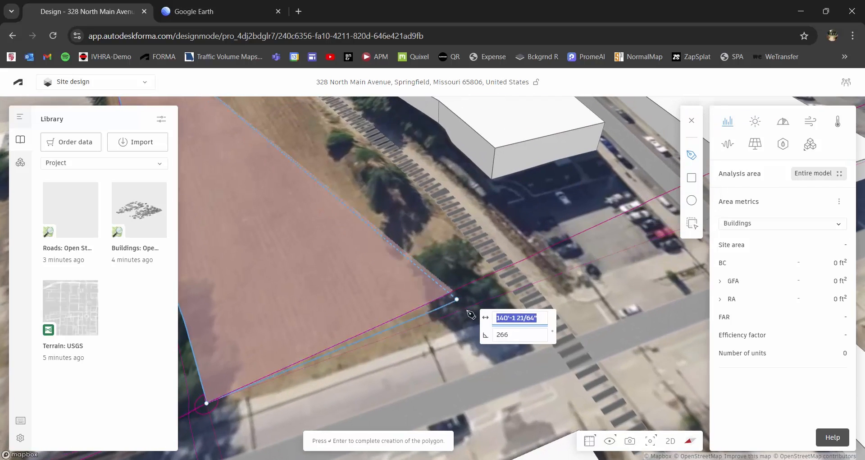
{"action": "left_click", "coordinate": [511, 308]}
{"action": "middle_click_drag", "start_coordinate": [437, 242], "coordinate": [489, 332]}
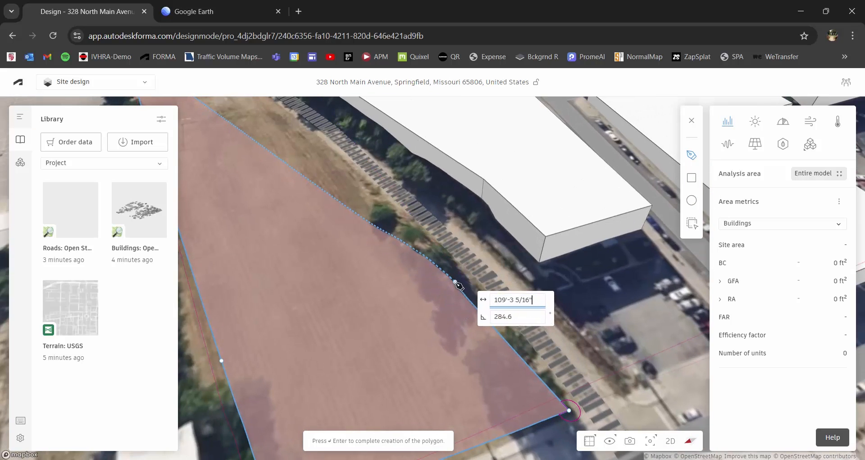
{"action": "left_click", "coordinate": [390, 259]}
{"action": "middle_click_drag", "start_coordinate": [408, 275], "coordinate": [469, 361]}
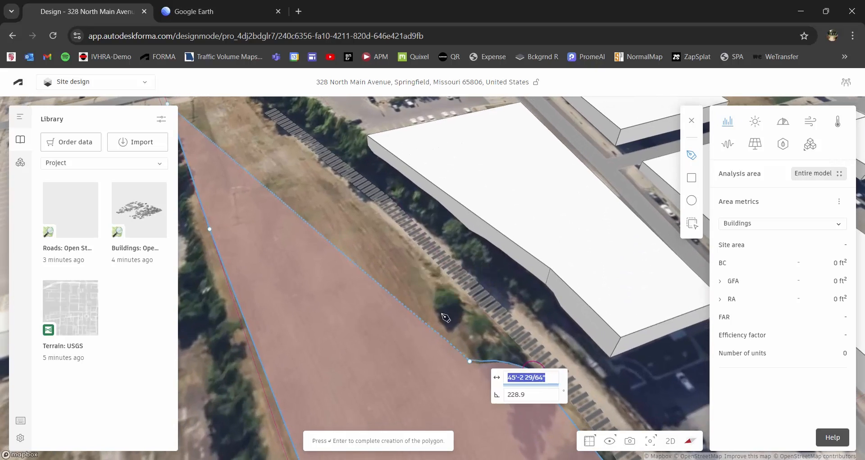
{"action": "left_click", "coordinate": [401, 243]}
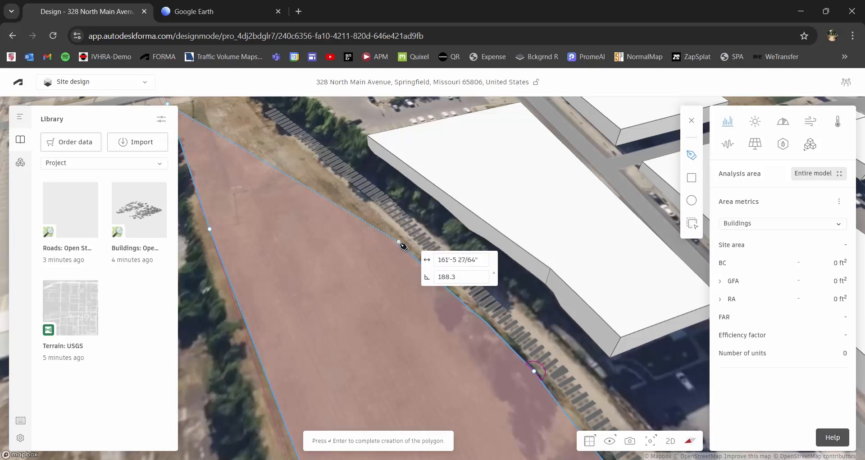
{"action": "middle_click_drag", "start_coordinate": [363, 232], "coordinate": [427, 344]}
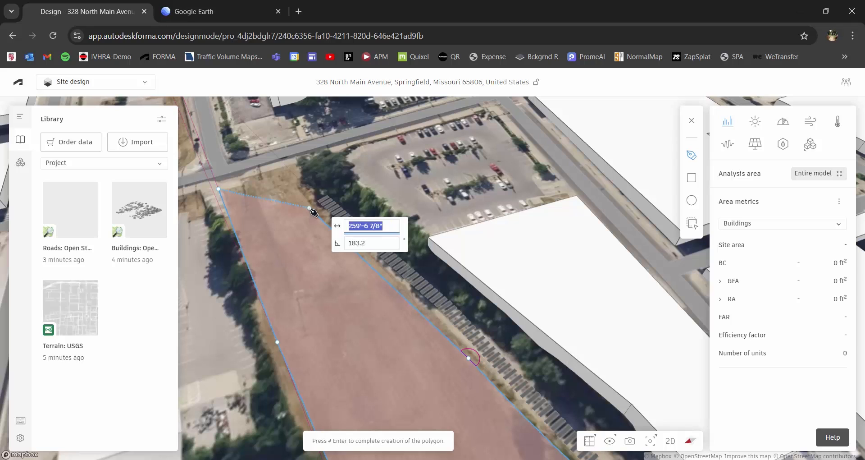
{"action": "left_click", "coordinate": [311, 210]}
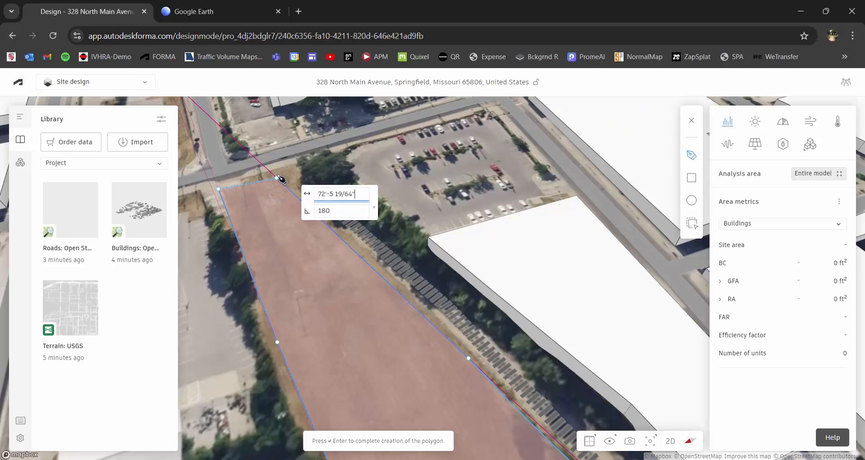
{"action": "left_click", "coordinate": [274, 176]}
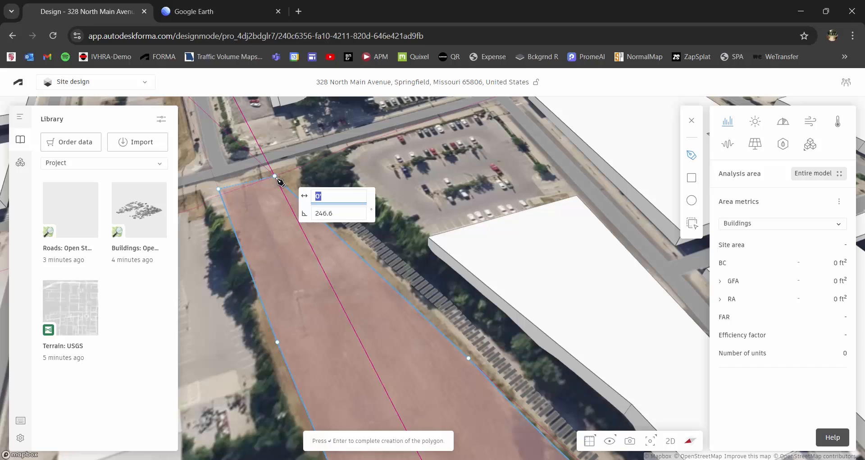
{"action": "key", "text": "Return"}
{"action": "scroll", "coordinate": [309, 237], "scroll_direction": "down", "scroll_amount": 5}
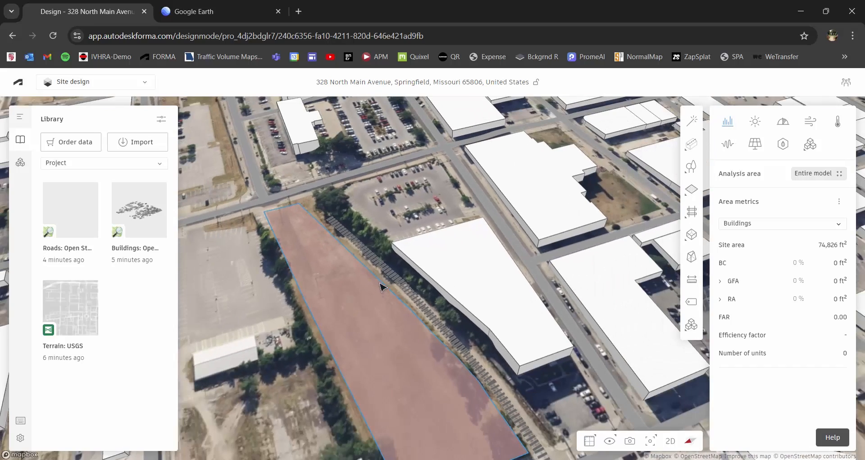
- Orbit, zoom and pan to a close, near top-down view of the parcel's railroad edge
{"action": "scroll", "coordinate": [383, 287], "scroll_direction": "down", "scroll_amount": 2}
{"action": "right_click_drag", "start_coordinate": [398, 311], "coordinate": [392, 275]}
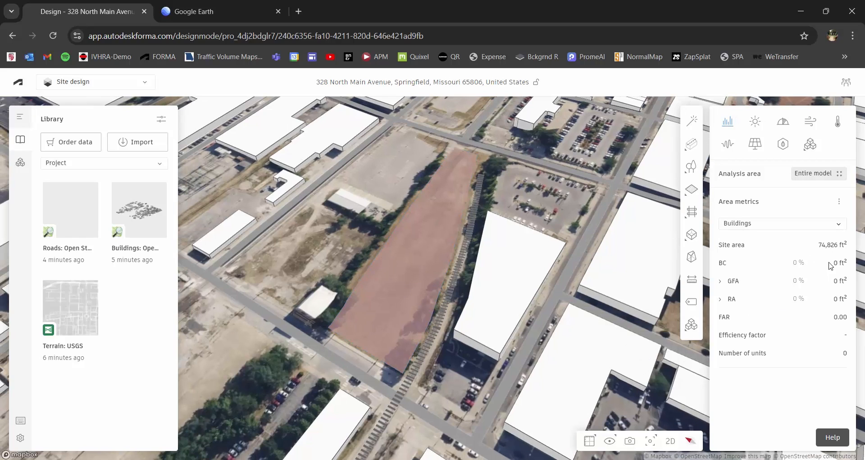
{"action": "scroll", "coordinate": [469, 338], "scroll_direction": "down", "scroll_amount": 1}
{"action": "mouse_move", "coordinate": [693, 193]}
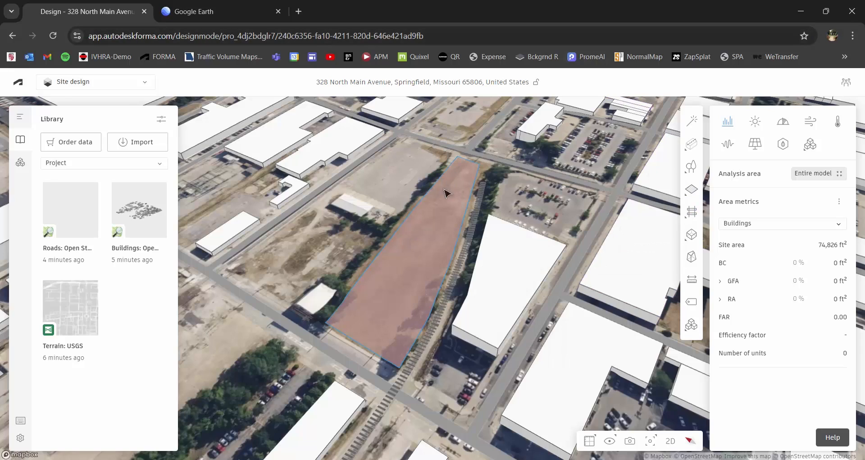
{"action": "right_click_drag", "start_coordinate": [433, 215], "coordinate": [498, 203]}
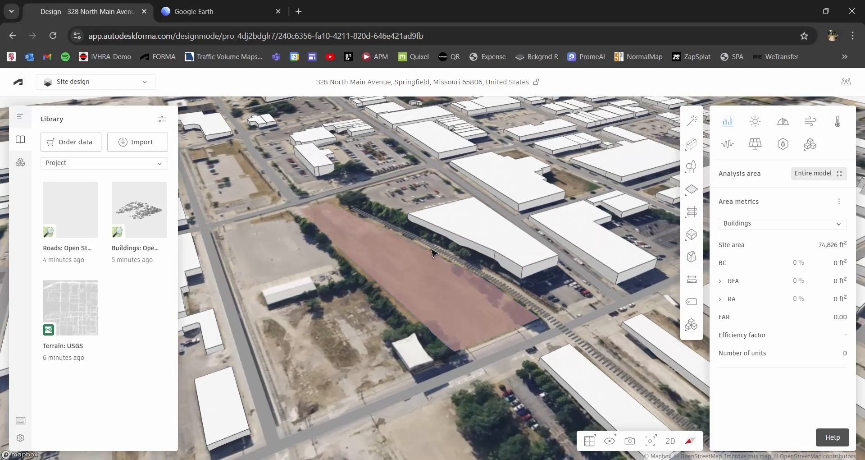
{"action": "scroll", "coordinate": [435, 255], "scroll_direction": "up", "scroll_amount": 3}
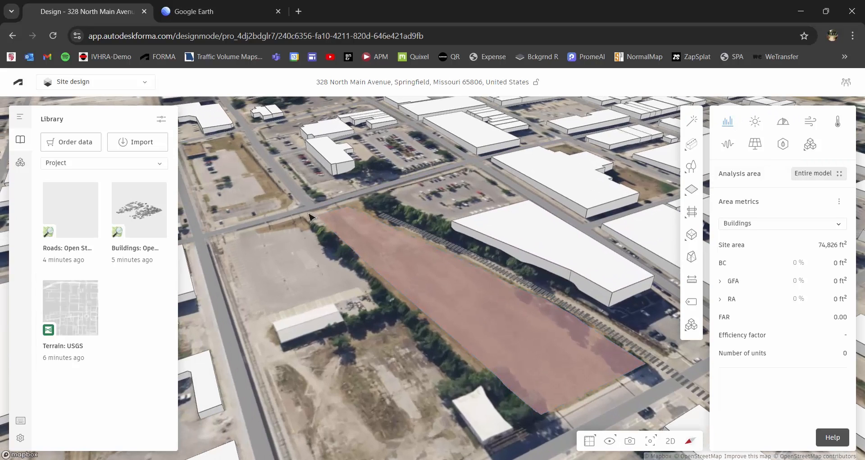
{"action": "left_click_drag", "start_coordinate": [443, 262], "coordinate": [482, 310]}
{"action": "right_click_drag", "start_coordinate": [467, 297], "coordinate": [403, 231]}
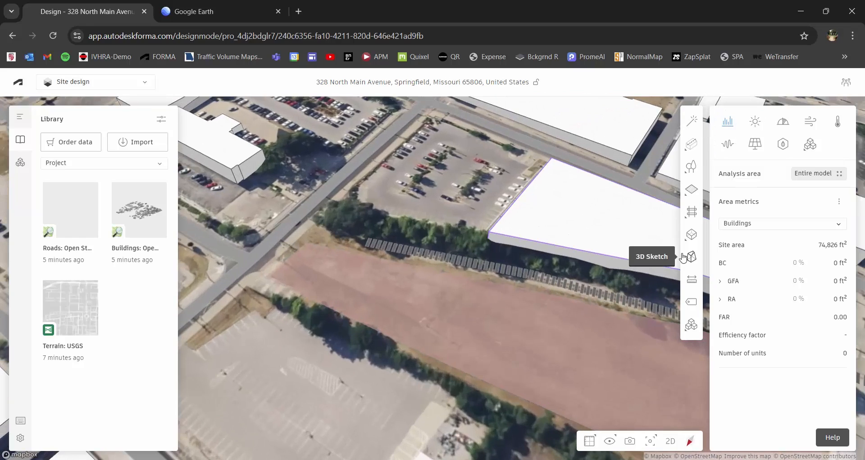
- Pick Tree line from the Vegetation options to enter tree-line drawing mode
{"action": "left_click", "coordinate": [691, 170]}
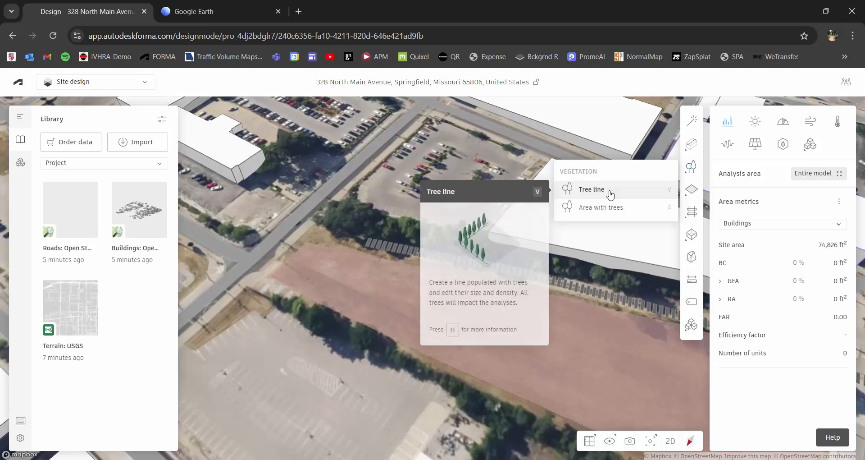
{"action": "left_click", "coordinate": [610, 191]}
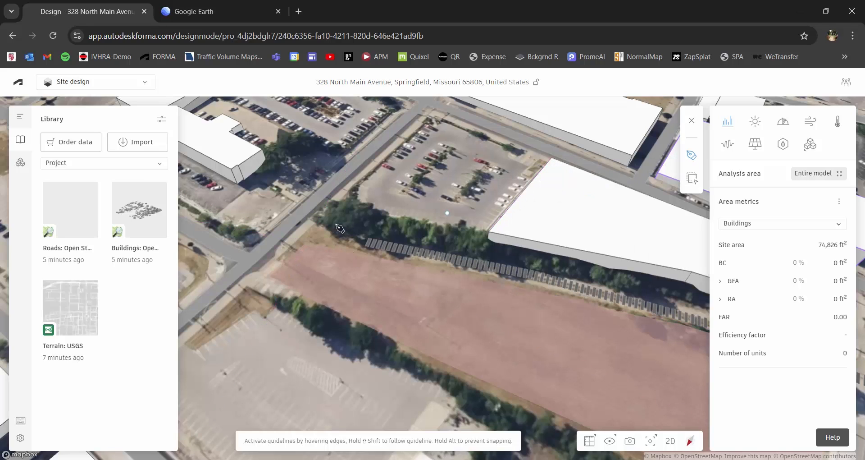
{"action": "left_click", "coordinate": [326, 224]}
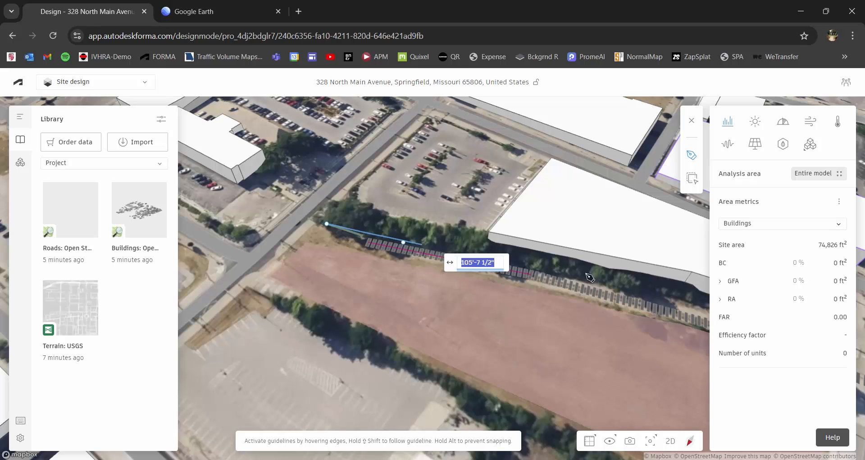
{"action": "left_click", "coordinate": [638, 287]}
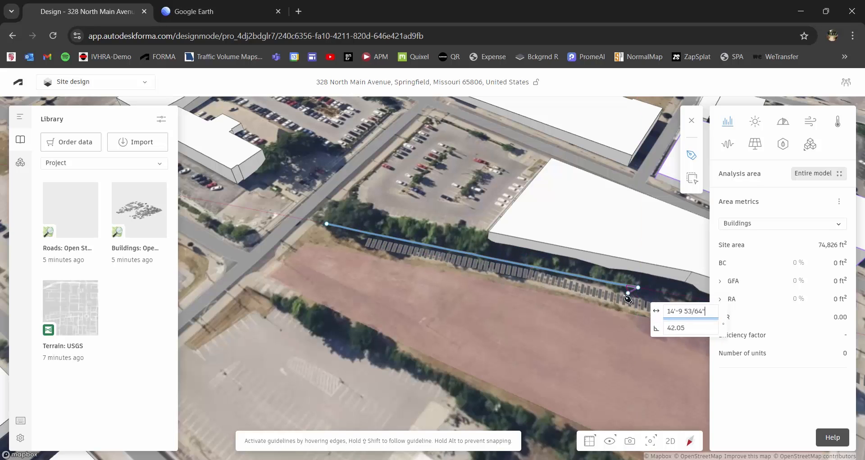
{"action": "key", "text": "Return"}
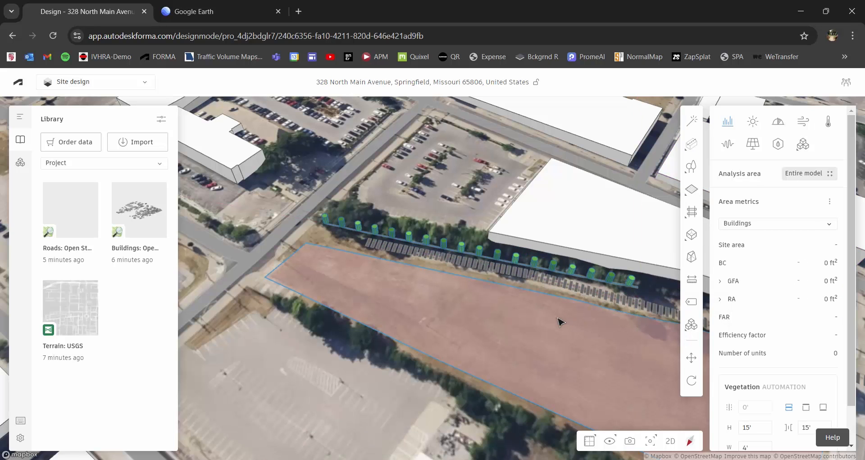
{"action": "right_click_drag", "start_coordinate": [558, 330], "coordinate": [406, 311]}
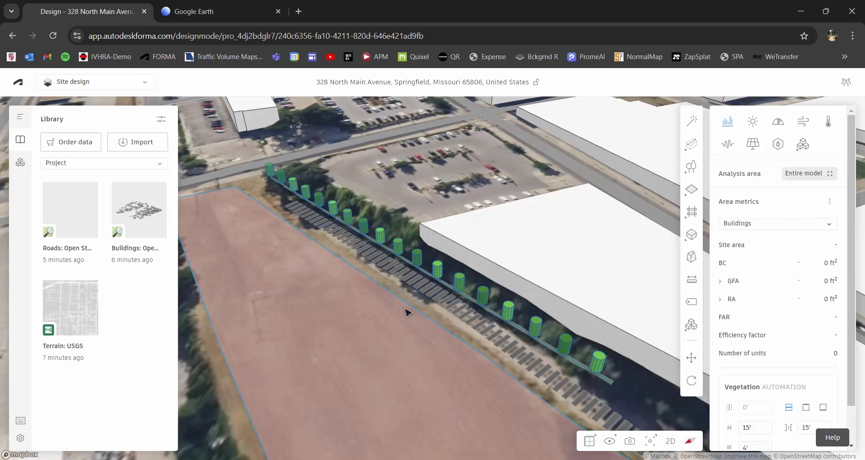
{"action": "right_click_drag", "start_coordinate": [407, 311], "coordinate": [419, 321]}
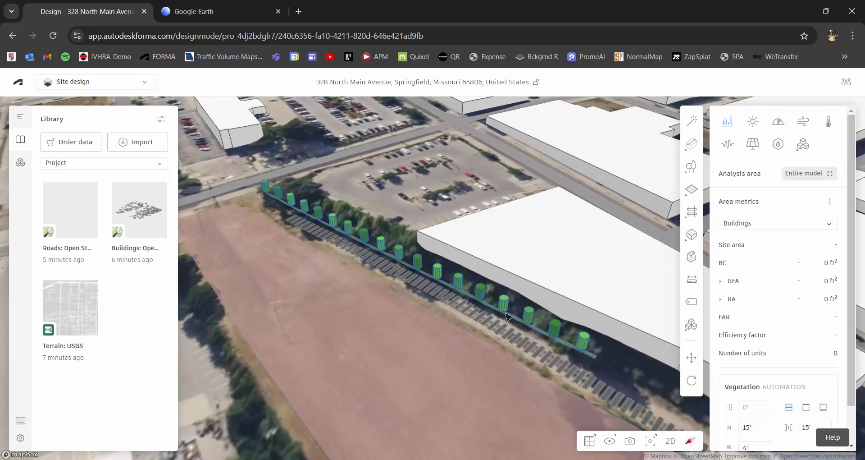
{"action": "key", "text": "Delete"}
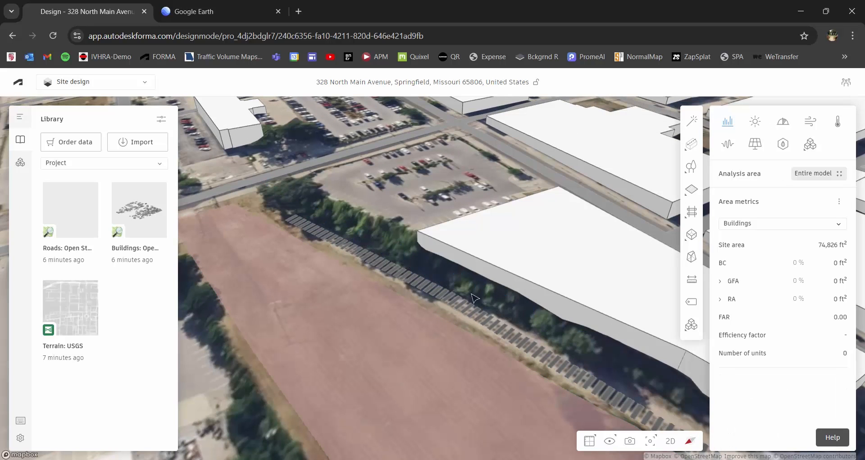
{"action": "right_click_drag", "start_coordinate": [473, 296], "coordinate": [537, 317]}
- Start an area with trees, placing its first corners near the road and along the tracks
{"action": "mouse_move", "coordinate": [691, 168]}
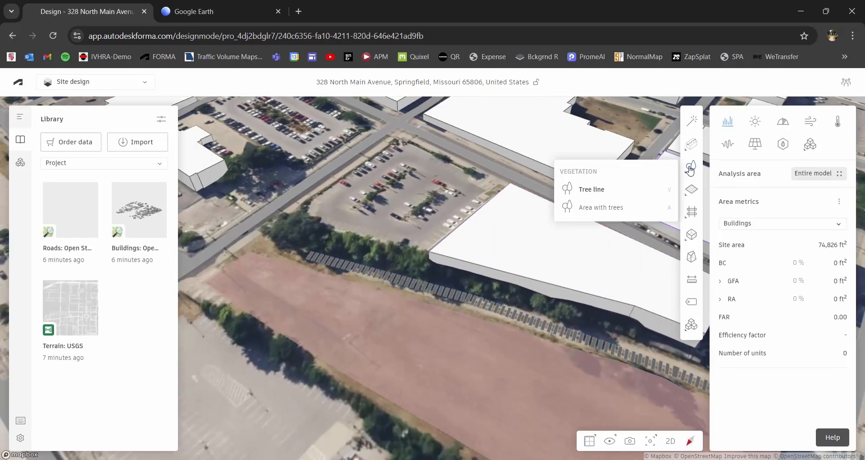
{"action": "left_click", "coordinate": [607, 210]}
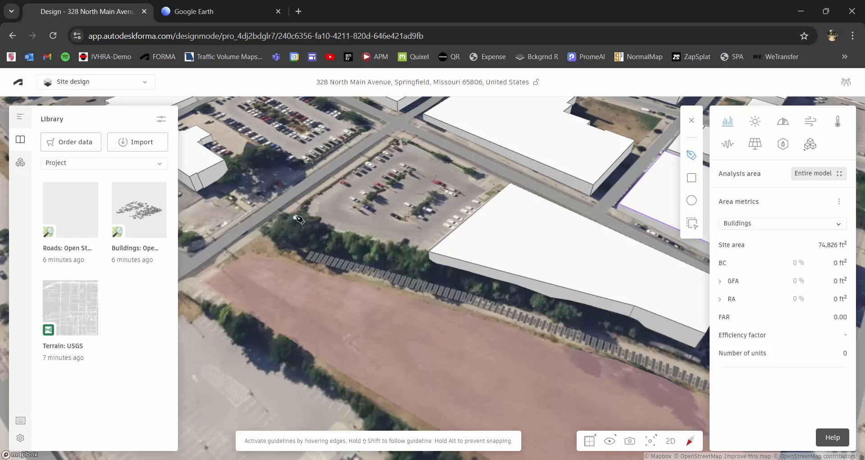
{"action": "left_click", "coordinate": [294, 219]}
{"action": "left_click", "coordinate": [256, 243]}
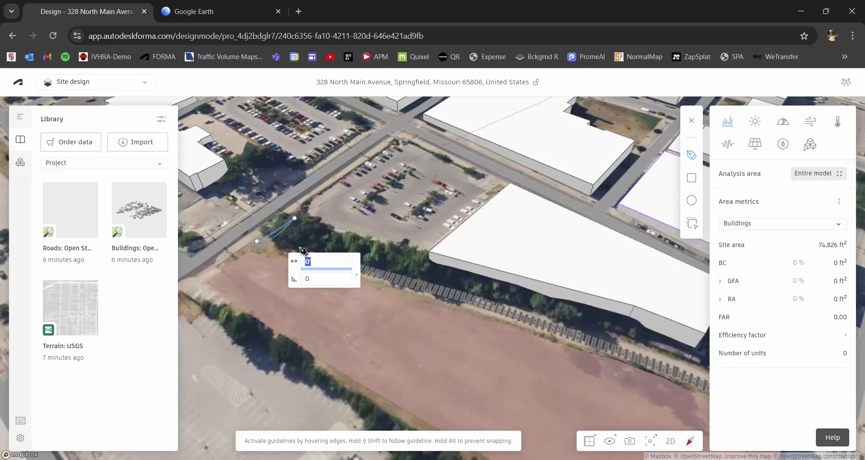
{"action": "scroll", "coordinate": [310, 248], "scroll_direction": "up", "scroll_amount": 2}
{"action": "left_click", "coordinate": [307, 246]}
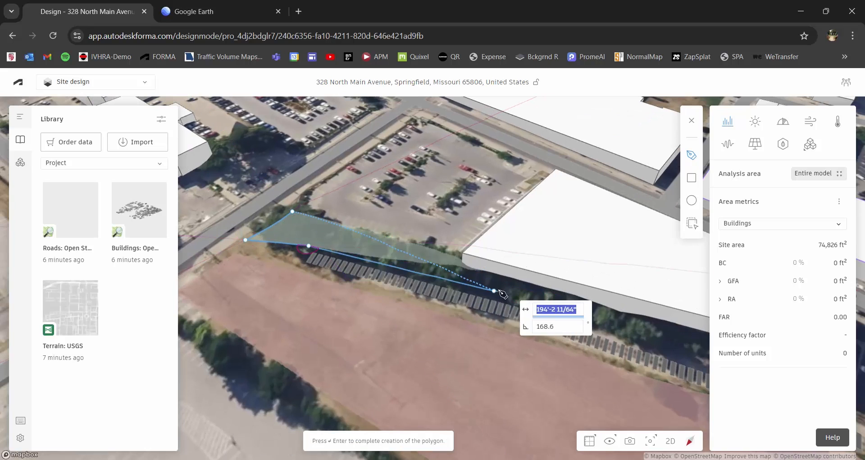
{"action": "middle_click_drag", "start_coordinate": [501, 292], "coordinate": [355, 299]}
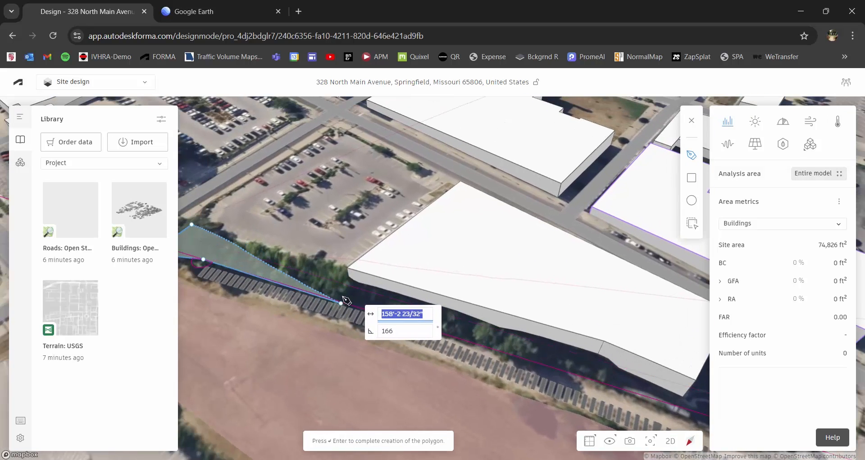
{"action": "scroll", "coordinate": [344, 297], "scroll_direction": "up", "scroll_amount": 1}
{"action": "left_click", "coordinate": [342, 294]}
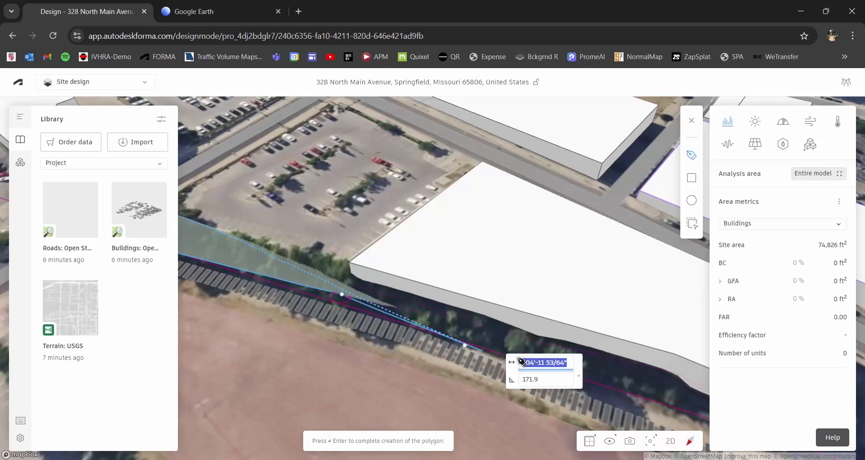
- Continue the tree-area outline down the tracks, around the building corner and back to the road
{"action": "right_click_drag", "start_coordinate": [558, 346], "coordinate": [496, 332]}
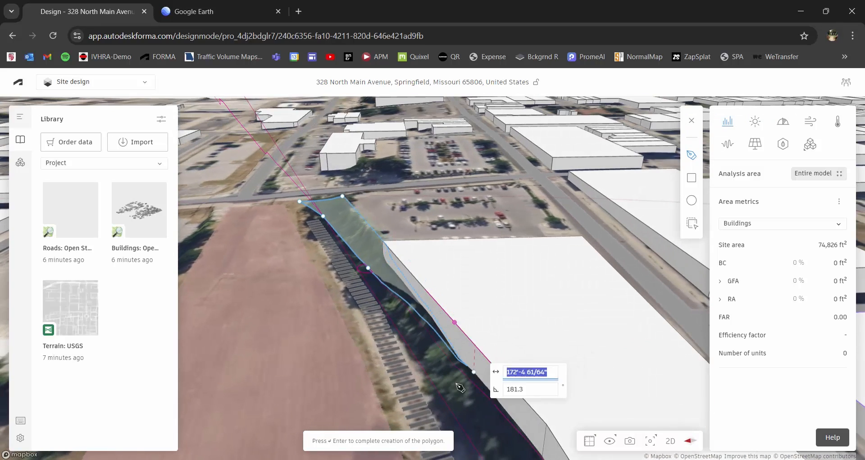
{"action": "left_click", "coordinate": [477, 392]}
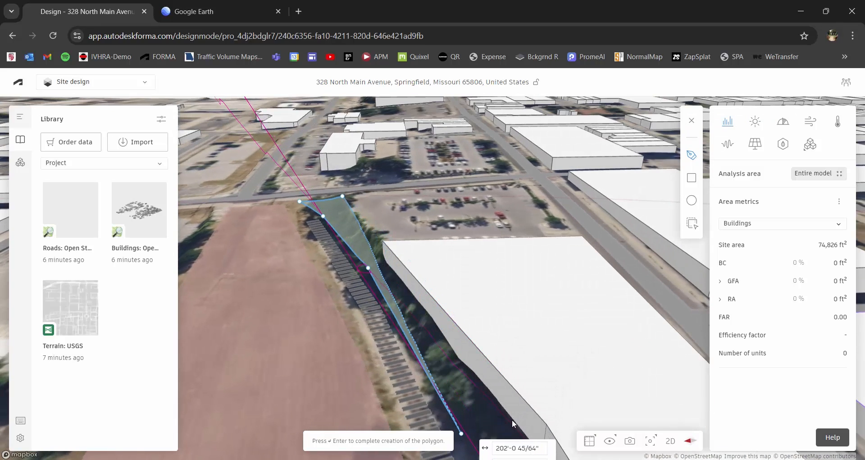
{"action": "scroll", "coordinate": [487, 405], "scroll_direction": "down", "scroll_amount": 1}
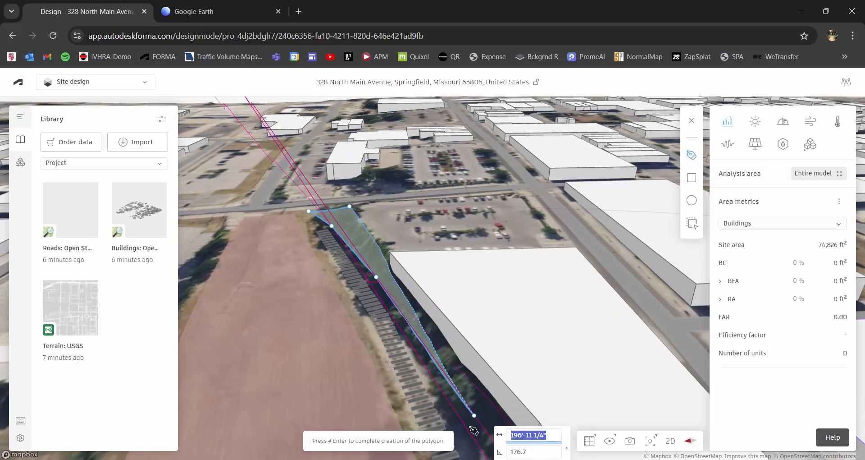
{"action": "left_click", "coordinate": [468, 436]}
{"action": "right_click_drag", "start_coordinate": [467, 388], "coordinate": [550, 400]}
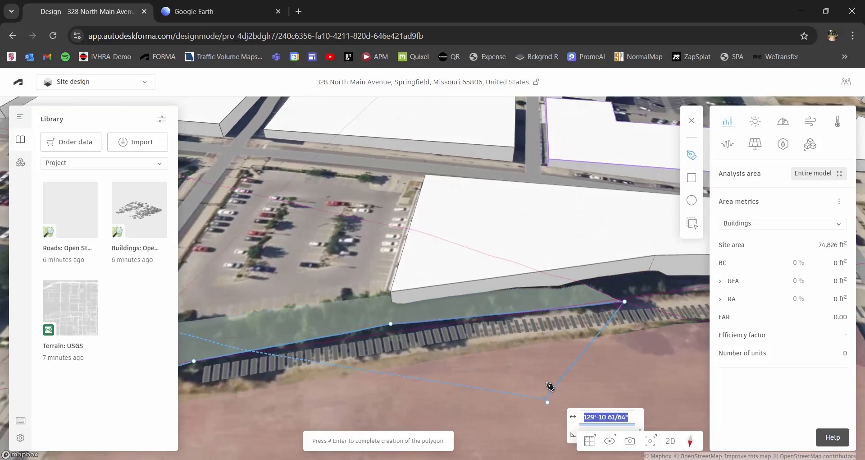
{"action": "middle_click_drag", "start_coordinate": [546, 382], "coordinate": [374, 424]}
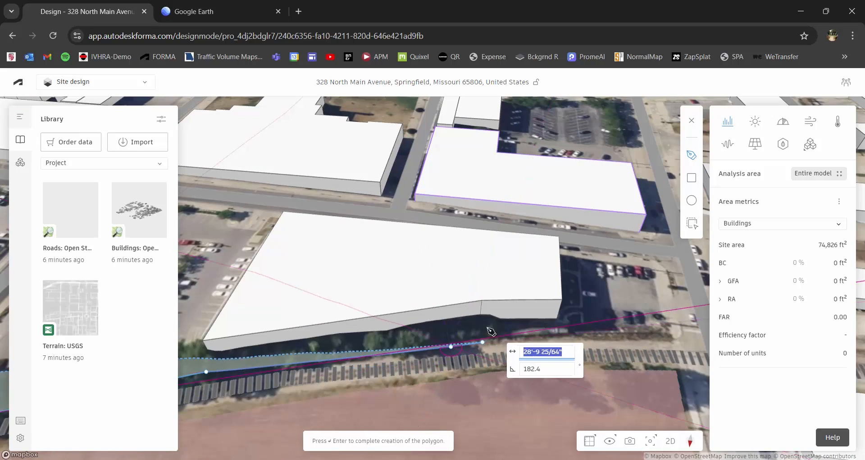
{"action": "left_click", "coordinate": [479, 315]}
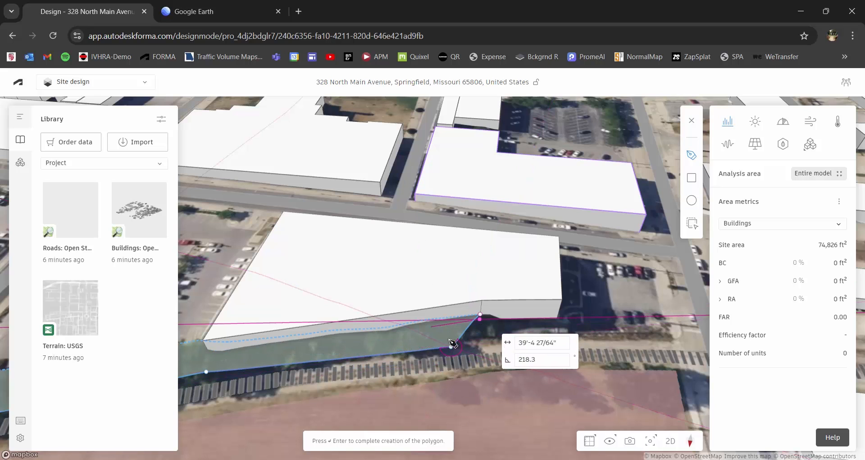
{"action": "middle_click_drag", "start_coordinate": [385, 350], "coordinate": [544, 340]}
{"action": "left_click", "coordinate": [369, 342]}
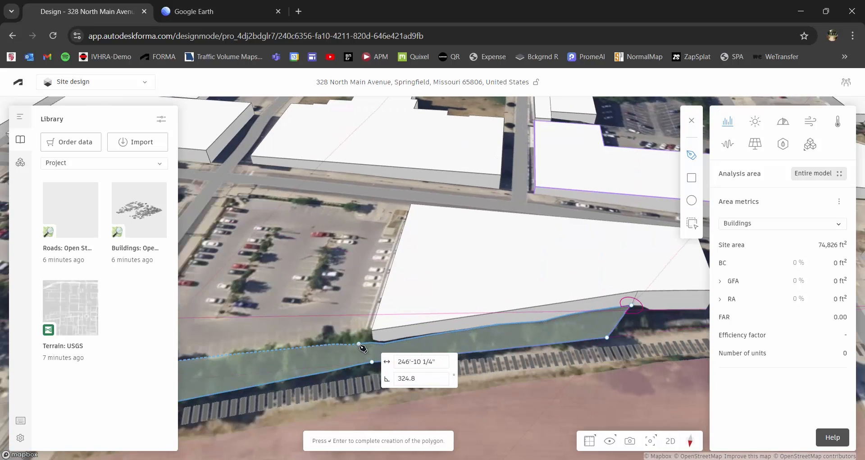
{"action": "middle_click_drag", "start_coordinate": [328, 349], "coordinate": [569, 286]}
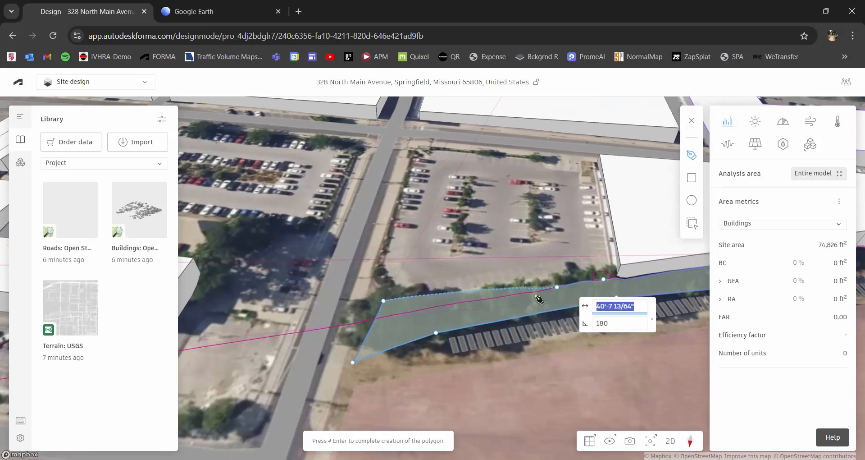
{"action": "left_click", "coordinate": [462, 292]}
{"action": "left_click", "coordinate": [387, 297]}
- Complete the tree area along the tracks and orbit out to view it
{"action": "key", "text": "Return"}
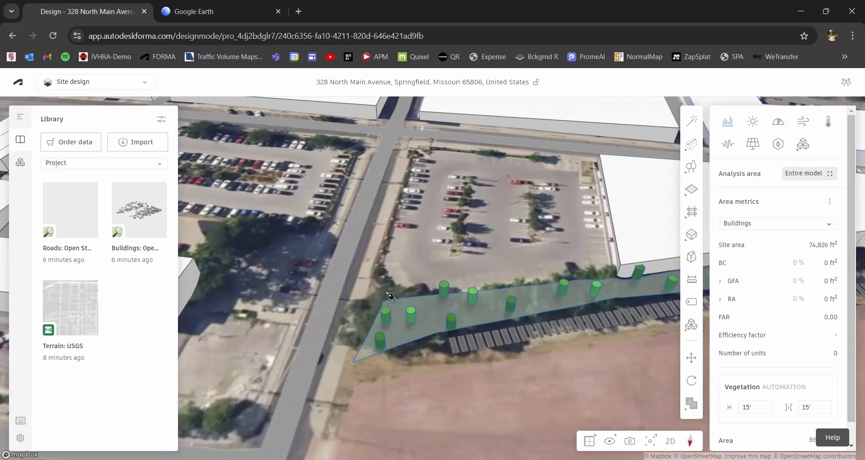
{"action": "scroll", "coordinate": [446, 295], "scroll_direction": "down", "scroll_amount": 1}
{"action": "middle_click_drag", "start_coordinate": [452, 295], "coordinate": [315, 307]}
{"action": "scroll", "coordinate": [466, 342], "scroll_direction": "down", "scroll_amount": 1}
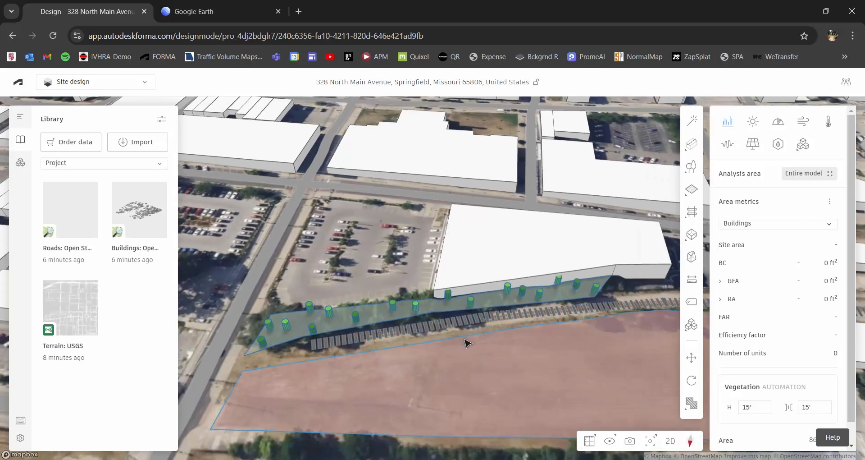
{"action": "right_click_drag", "start_coordinate": [465, 342], "coordinate": [432, 346]}
{"action": "scroll", "coordinate": [440, 346], "scroll_direction": "up", "scroll_amount": 1}
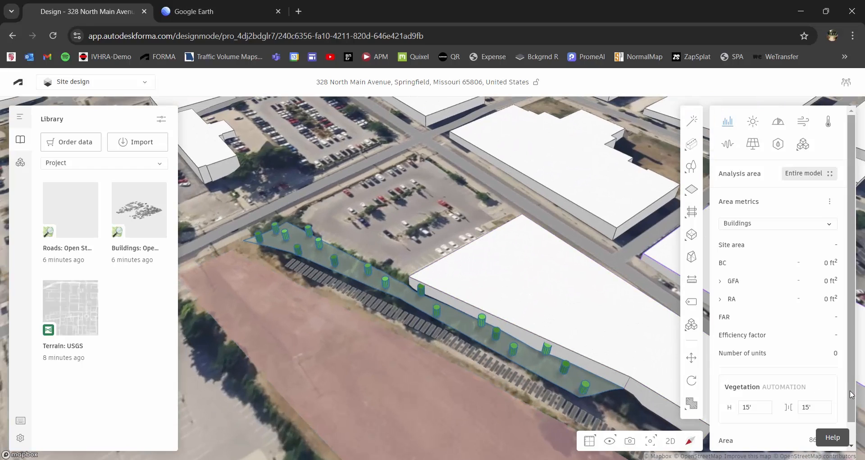
{"action": "scroll", "coordinate": [749, 382], "scroll_direction": "down", "scroll_amount": 1}
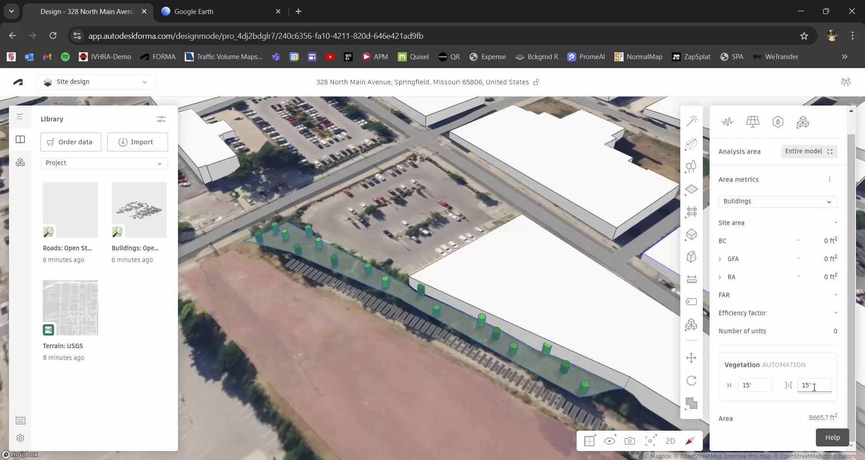
- Set the trees to 40 ft height and 5 ft spacing, briefly trying 10 ft spacing
{"action": "left_click", "coordinate": [818, 386]}
{"action": "type", "text": "5"}
{"action": "key", "text": "Return"}
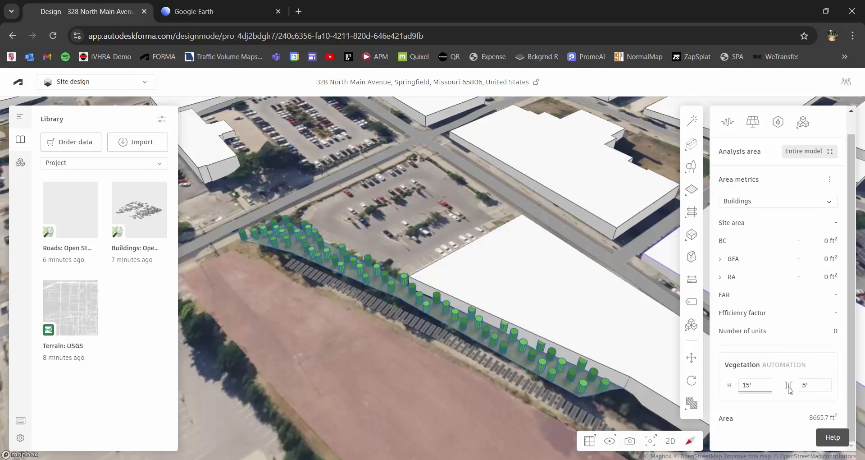
{"action": "left_click", "coordinate": [807, 384]}
{"action": "type", "text": "10"}
{"action": "key", "text": "Return"}
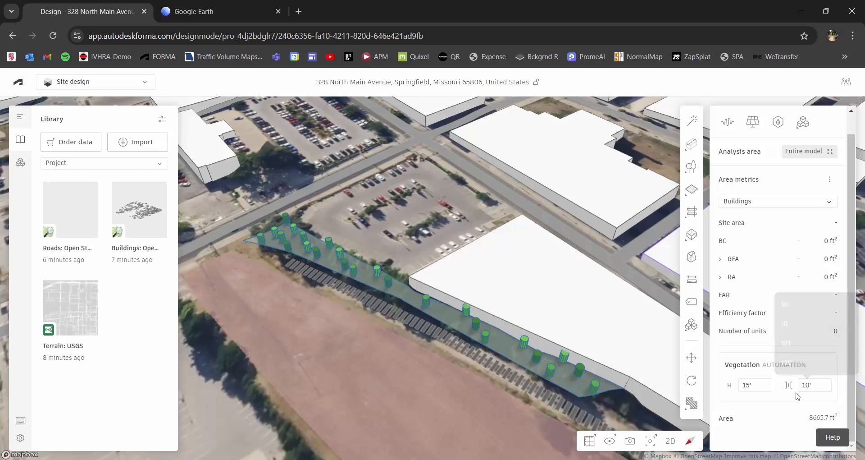
{"action": "left_click", "coordinate": [756, 387]}
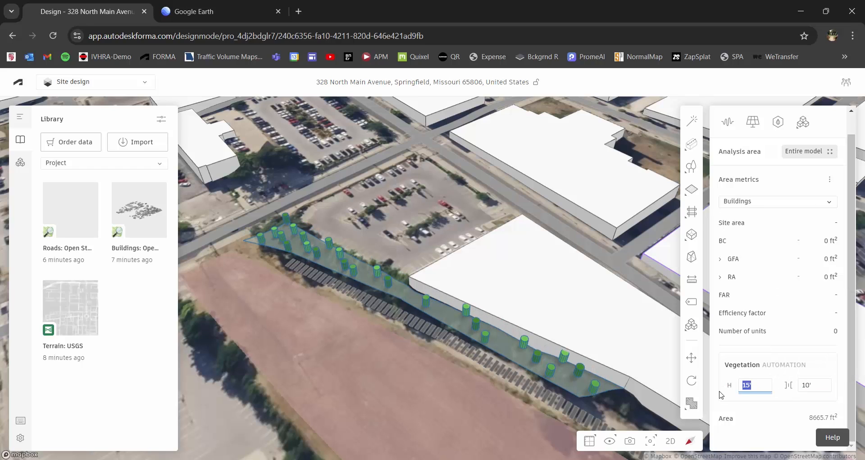
{"action": "type", "text": "40"}
{"action": "key", "text": "Return"}
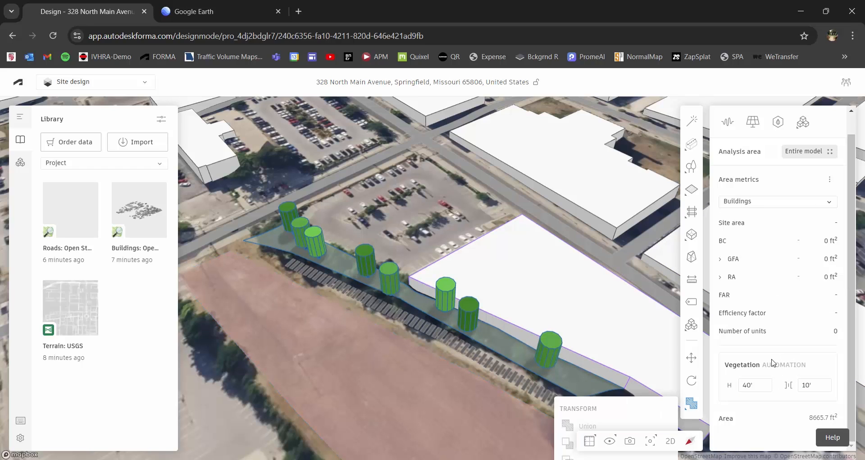
{"action": "left_click", "coordinate": [804, 385]}
{"action": "type", "text": "5"}
{"action": "key", "text": "Return"}
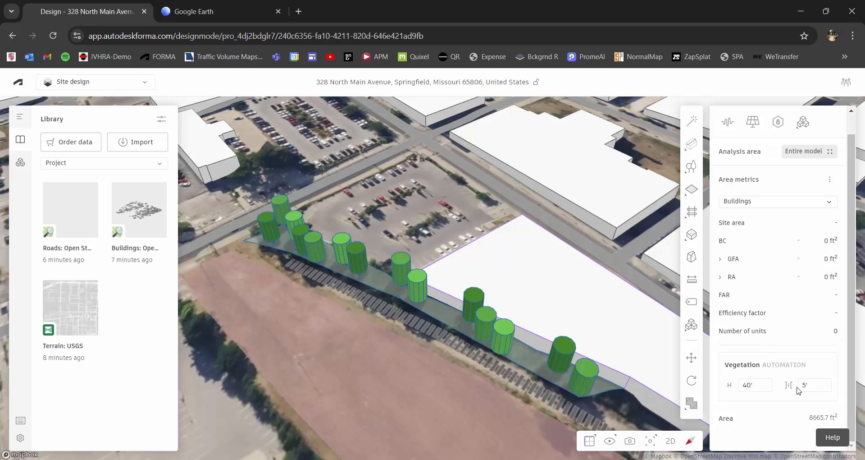
{"action": "right_click_drag", "start_coordinate": [471, 404], "coordinate": [453, 396]}
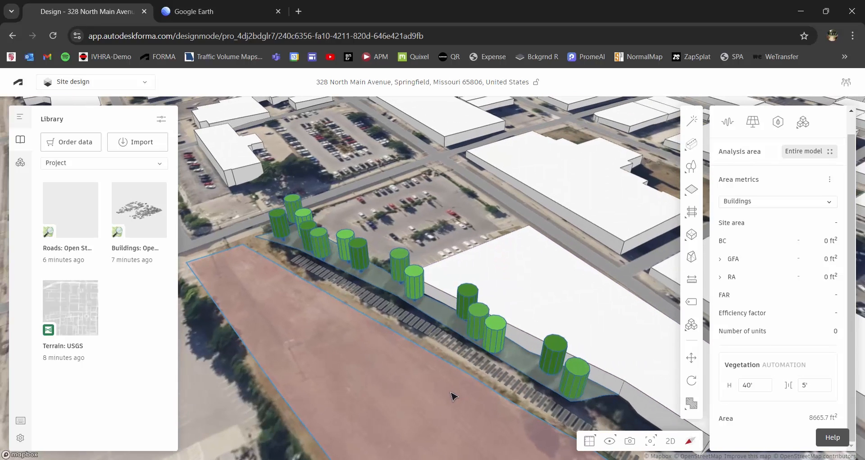
- Survey the grassy lot, railroad and existing tree row in Google Earth 3D, then return to Forma
{"action": "left_click", "coordinate": [215, 17]}
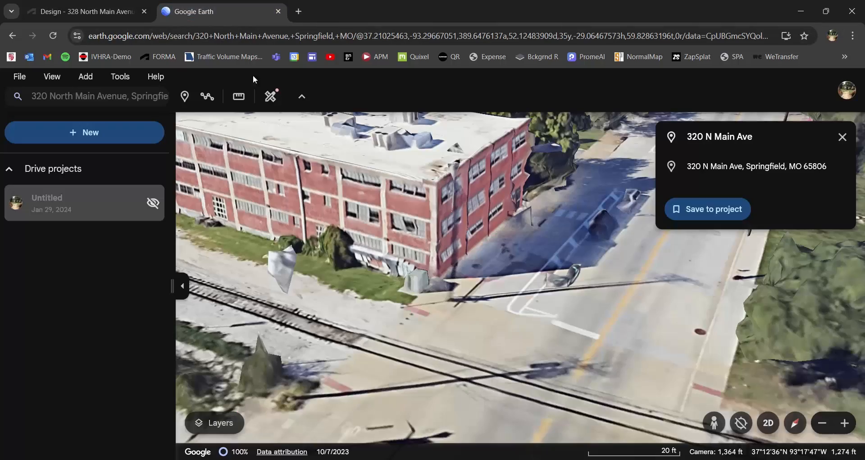
{"action": "scroll", "coordinate": [419, 238], "scroll_direction": "down", "scroll_amount": 5}
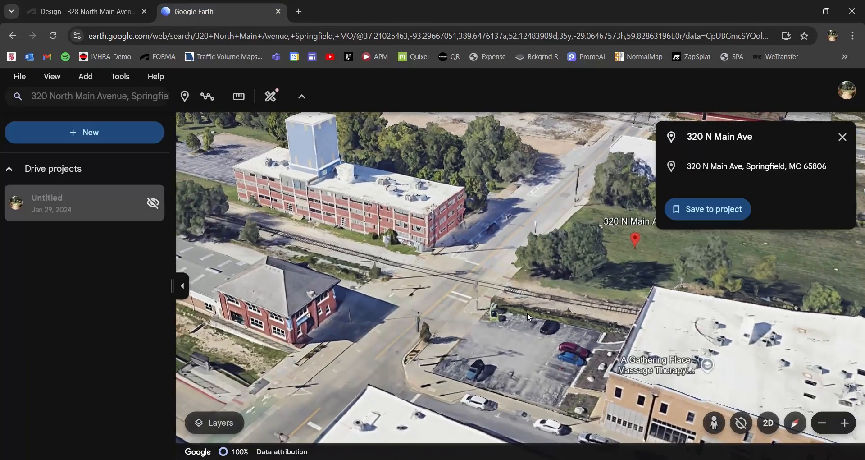
{"action": "middle_click_drag", "start_coordinate": [549, 303], "coordinate": [185, 317]}
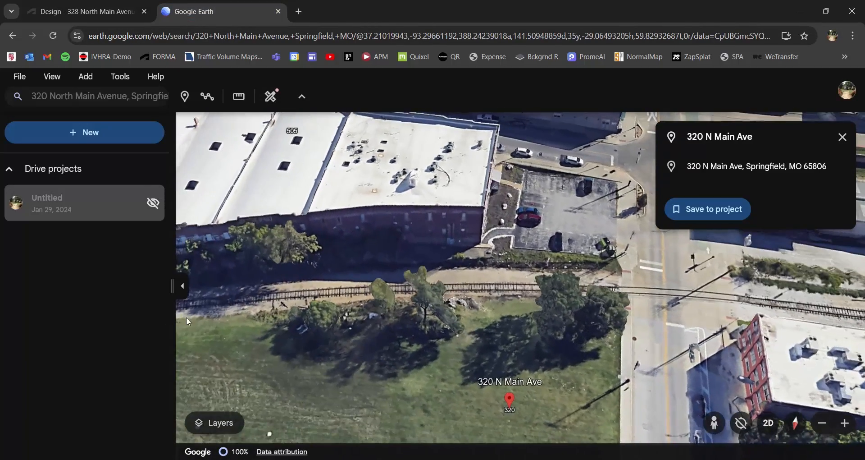
{"action": "scroll", "coordinate": [303, 327], "scroll_direction": "down", "scroll_amount": 1}
{"action": "middle_click_drag", "start_coordinate": [275, 317], "coordinate": [241, 311]}
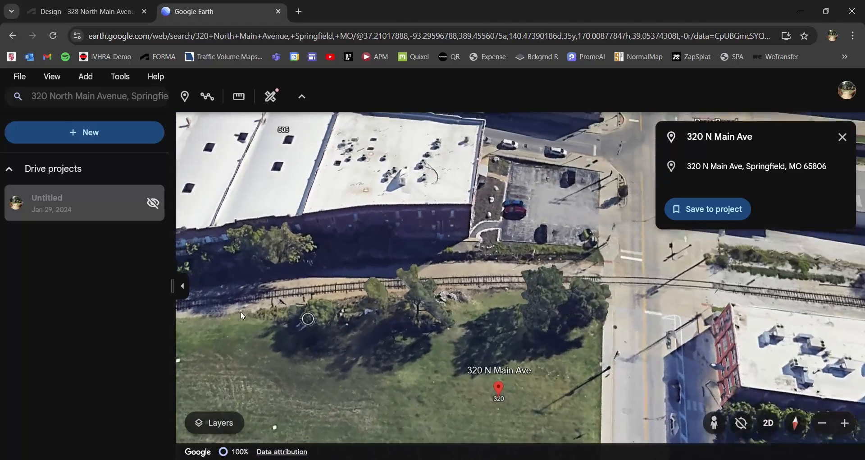
{"action": "left_click_drag", "start_coordinate": [279, 307], "coordinate": [532, 316]}
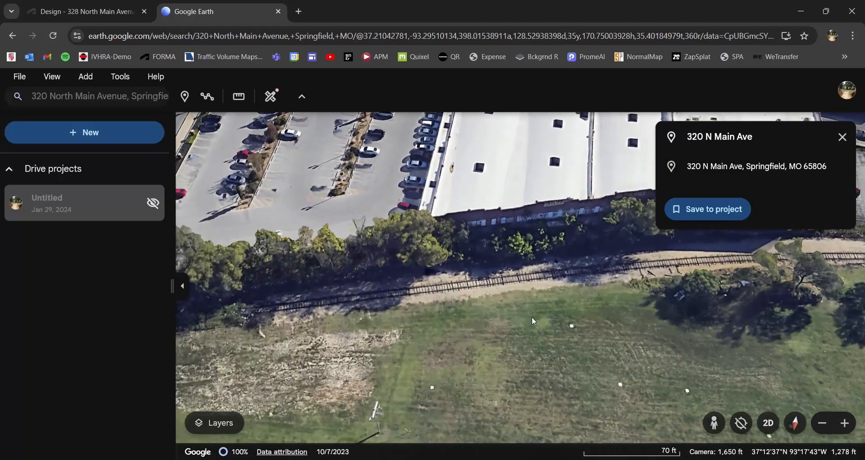
{"action": "scroll", "coordinate": [499, 312], "scroll_direction": "down", "scroll_amount": 1}
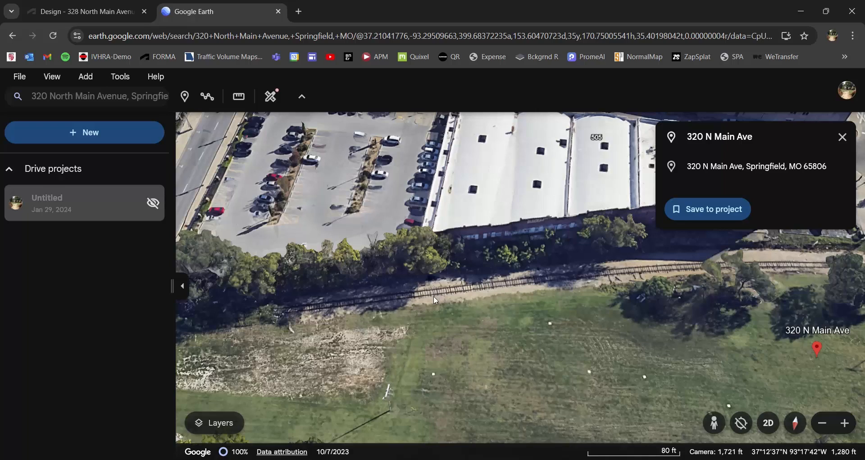
{"action": "left_click_drag", "start_coordinate": [437, 320], "coordinate": [433, 288], "text": "shift"}
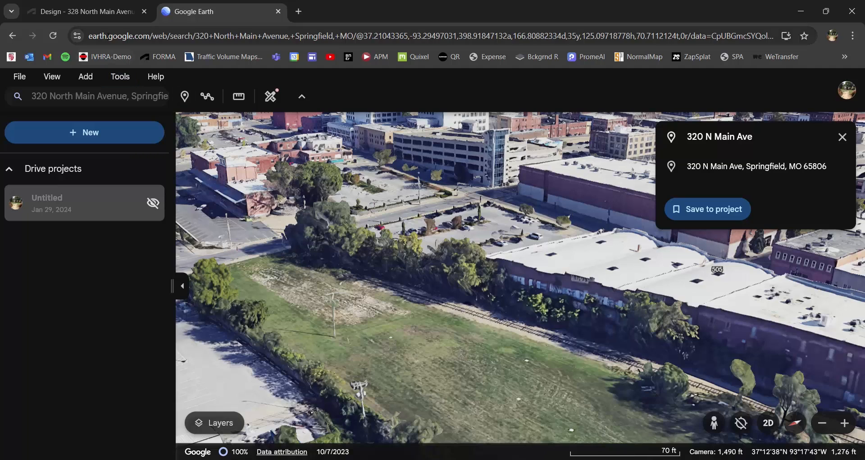
{"action": "left_click", "coordinate": [85, 11]}
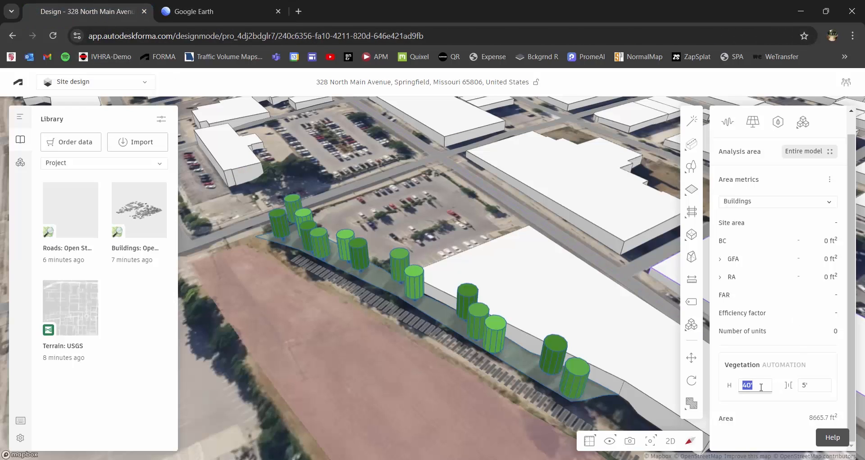
- Change the rail-corridor trees' height H to 35 ft and orbit toward the lot's opposite edge
{"action": "type", "text": "35"}
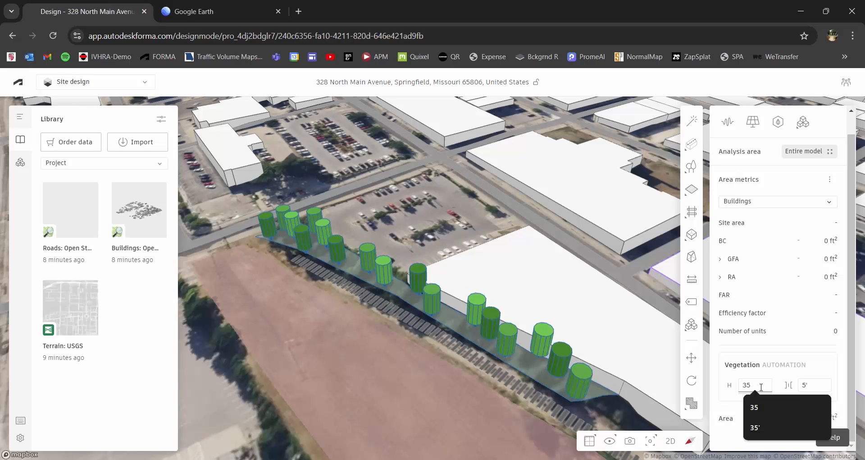
{"action": "key", "text": "Escape"}
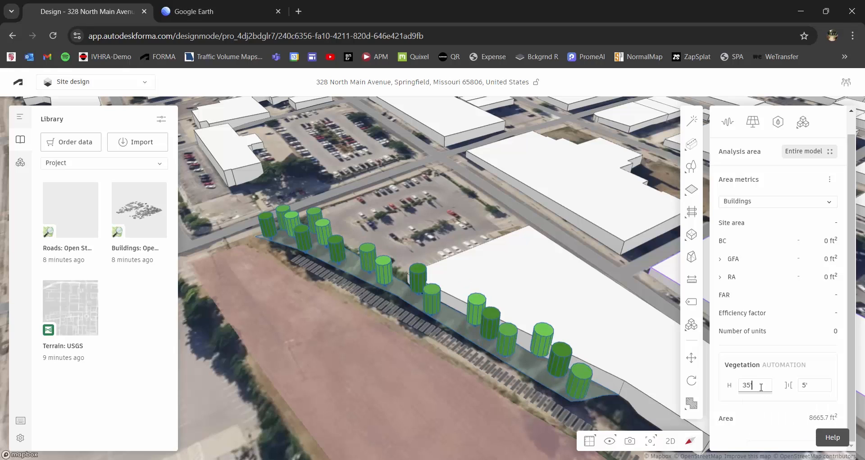
{"action": "right_click_drag", "start_coordinate": [496, 341], "coordinate": [504, 276]}
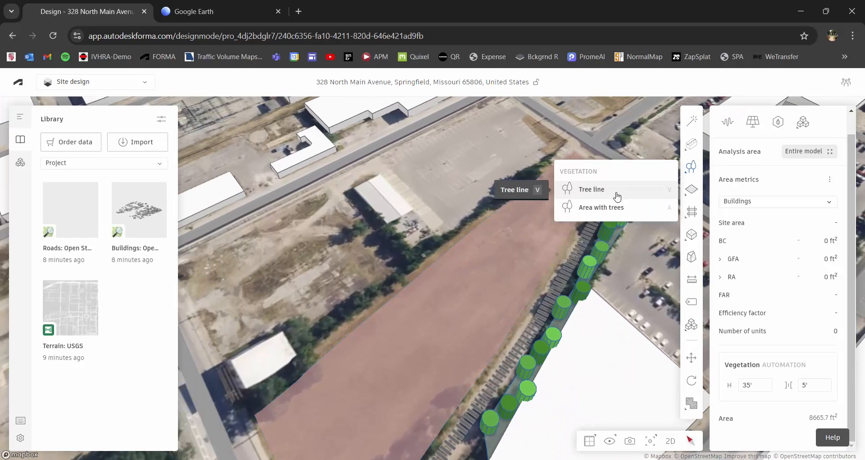
- Begin a new tree line, tracing its first points from the road corner along the lot's upper edge
{"action": "left_click", "coordinate": [616, 193]}
{"action": "left_click", "coordinate": [558, 153]}
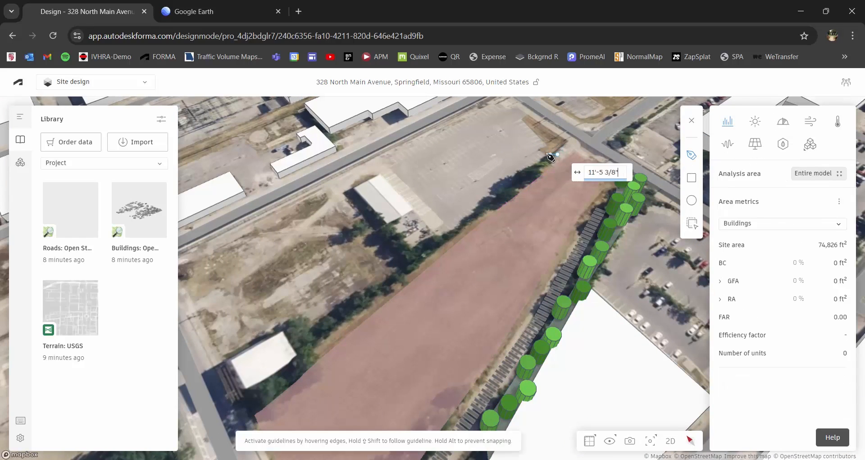
{"action": "left_click", "coordinate": [537, 151]}
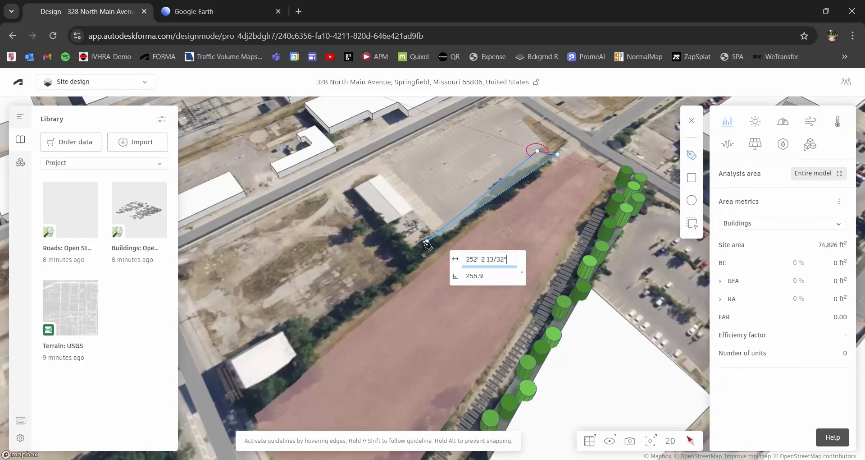
{"action": "left_click", "coordinate": [396, 234]}
{"action": "left_click", "coordinate": [387, 217]}
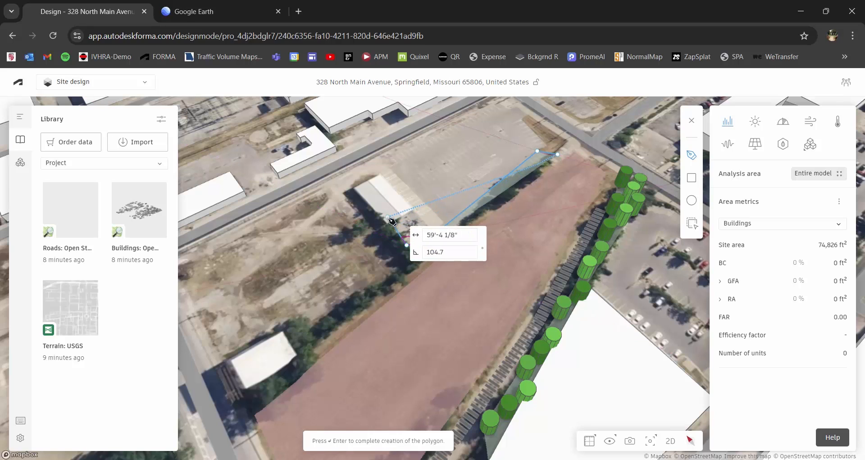
{"action": "left_click", "coordinate": [347, 235]}
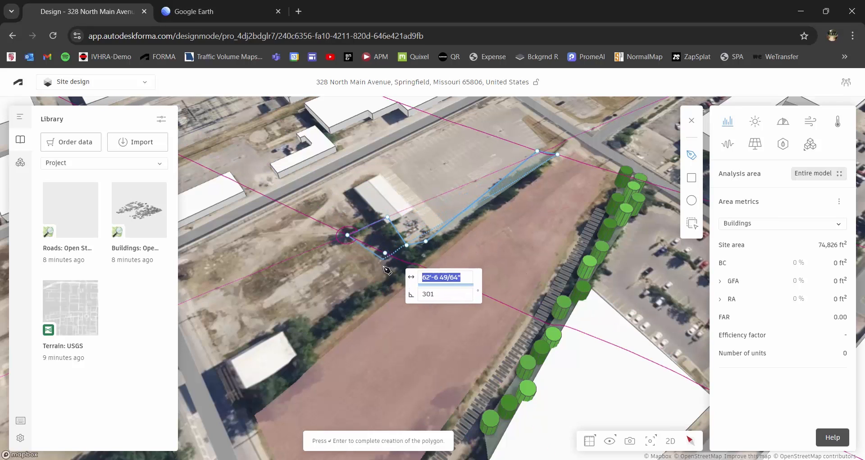
{"action": "left_click", "coordinate": [388, 268]}
- Finish the tree strip outline near the lower building and give its trees 35 ft height
{"action": "left_click", "coordinate": [308, 320]}
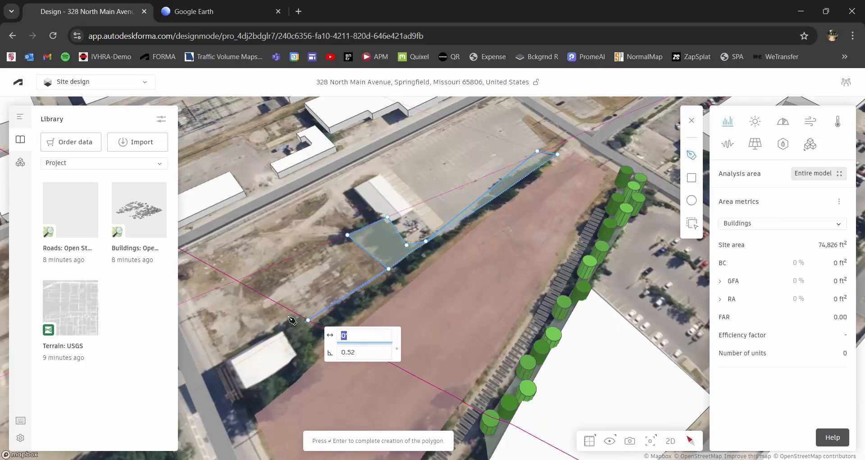
{"action": "left_click", "coordinate": [291, 311]}
{"action": "left_click", "coordinate": [273, 319]}
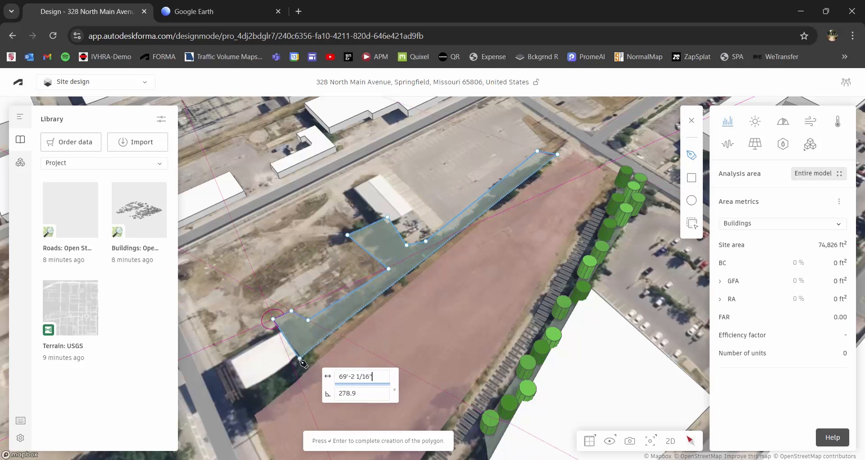
{"action": "left_click", "coordinate": [291, 362]}
{"action": "left_click", "coordinate": [237, 401]}
{"action": "left_click", "coordinate": [243, 418]}
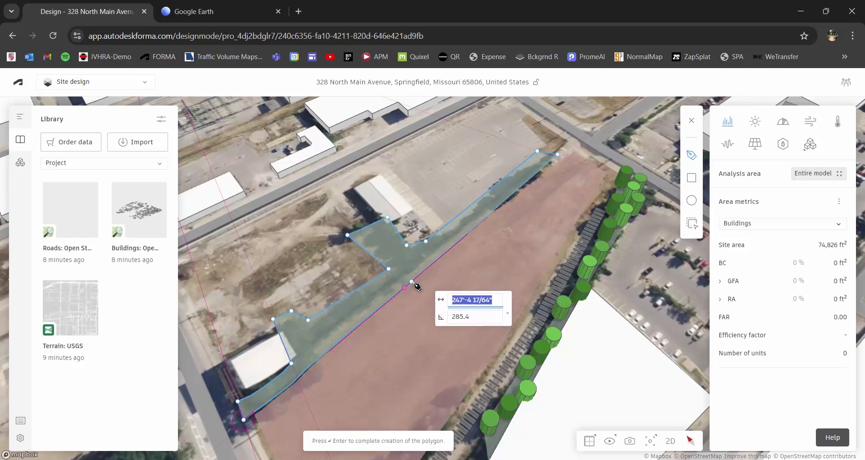
{"action": "key", "text": "Return"}
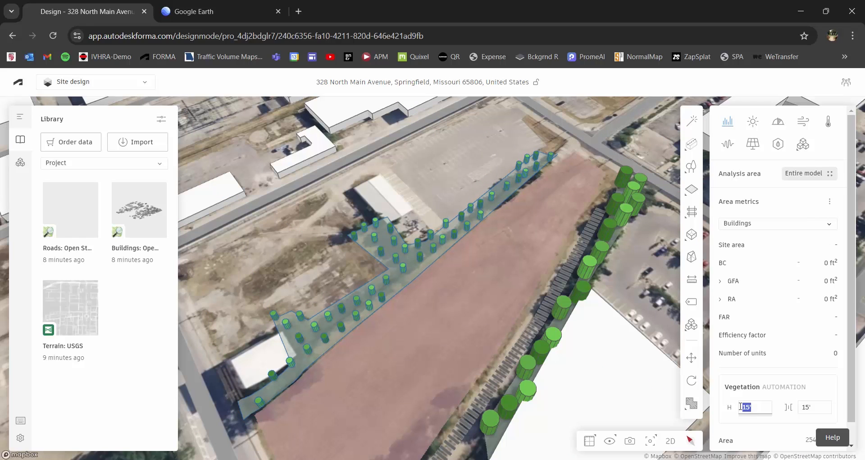
{"action": "type", "text": "35"}
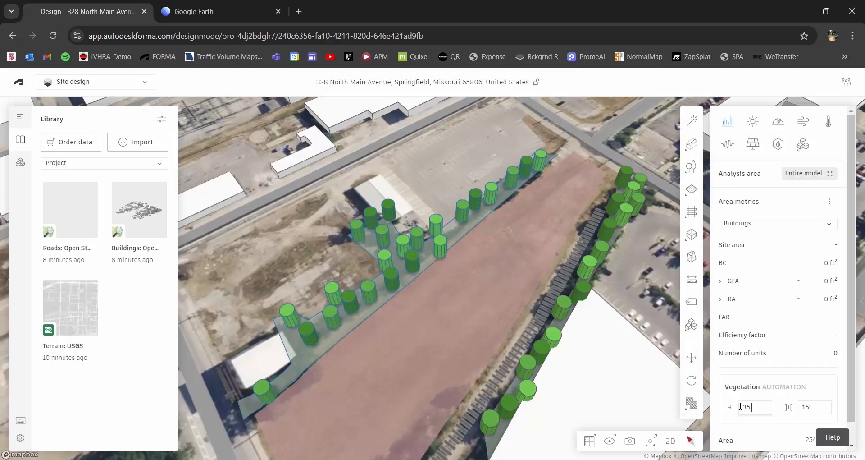
{"action": "mouse_move", "coordinate": [532, 327]}
{"action": "right_mouse_down"}
{"action": "mouse_move", "coordinate": [473, 303]}
{"action": "mouse_move", "coordinate": [490, 294]}
{"action": "mouse_move", "coordinate": [423, 201]}
{"action": "mouse_move", "coordinate": [508, 315]}
{"action": "mouse_move", "coordinate": [537, 328]}
{"action": "mouse_move", "coordinate": [498, 321]}
{"action": "mouse_move", "coordinate": [466, 340]}
{"action": "mouse_move", "coordinate": [477, 309]}
{"action": "right_mouse_up"}
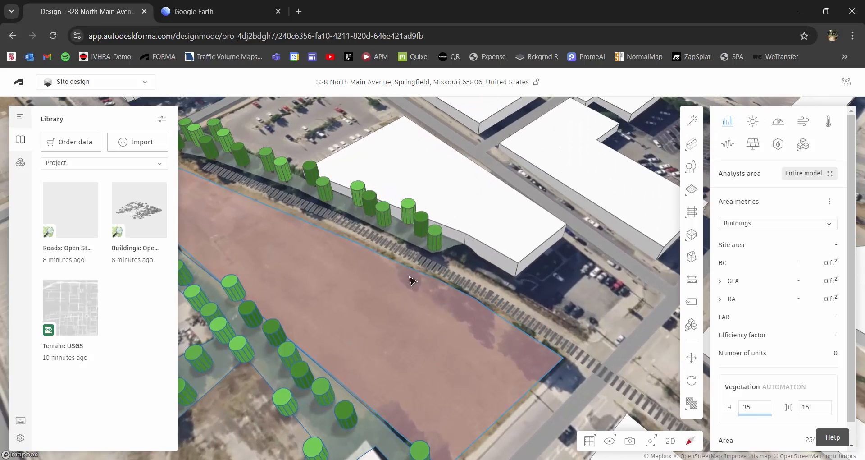
- Draw a four-corner area with trees along the parcel's railroad edge
{"action": "mouse_move", "coordinate": [692, 166]}
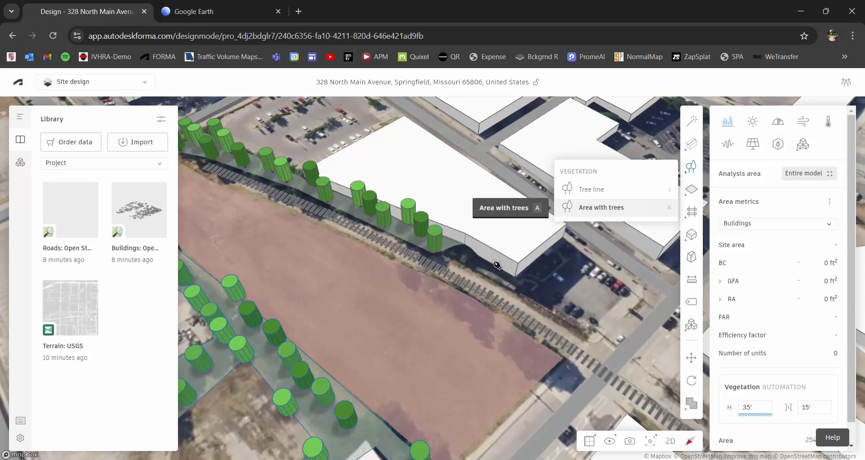
{"action": "left_click", "coordinate": [599, 207]}
{"action": "left_click", "coordinate": [397, 261]}
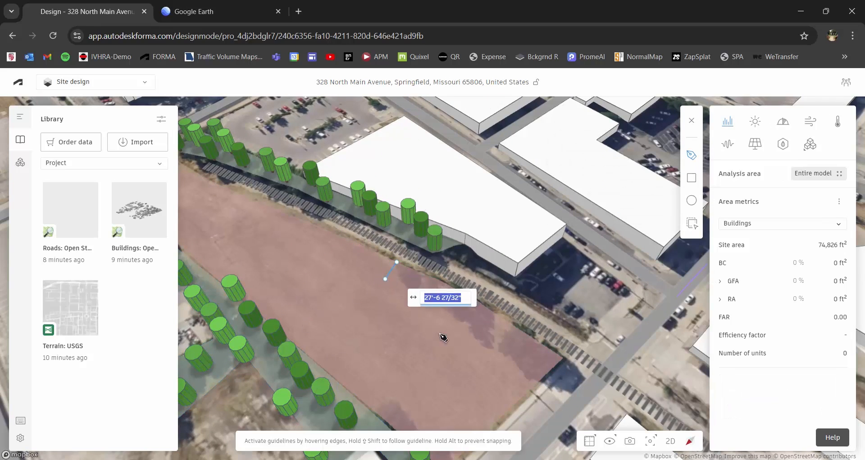
{"action": "left_click", "coordinate": [467, 338]}
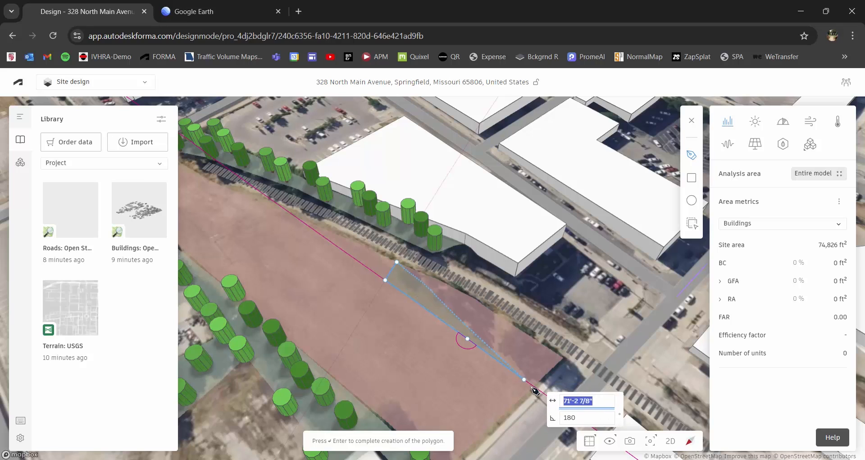
{"action": "left_click", "coordinate": [533, 386]}
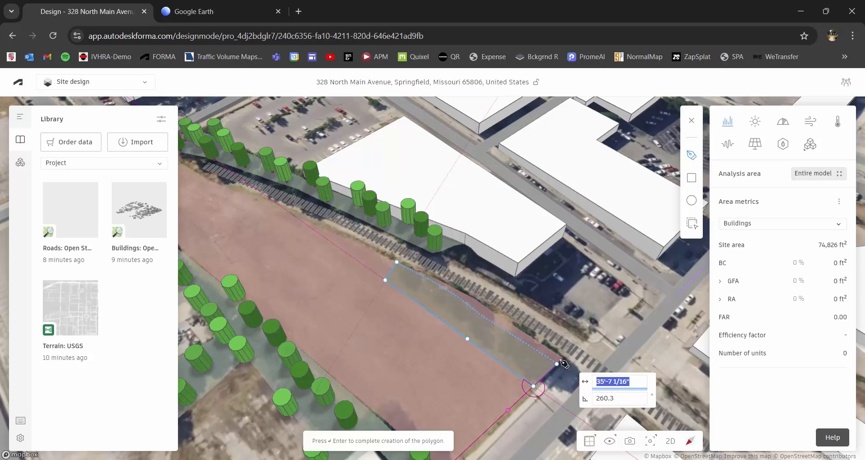
{"action": "left_click", "coordinate": [489, 309]}
{"action": "type", "text": "\\"}
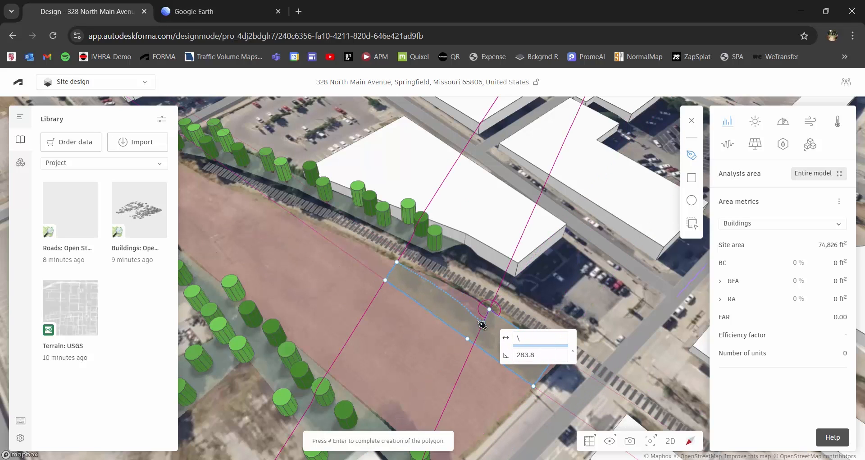
{"action": "key", "text": "Return"}
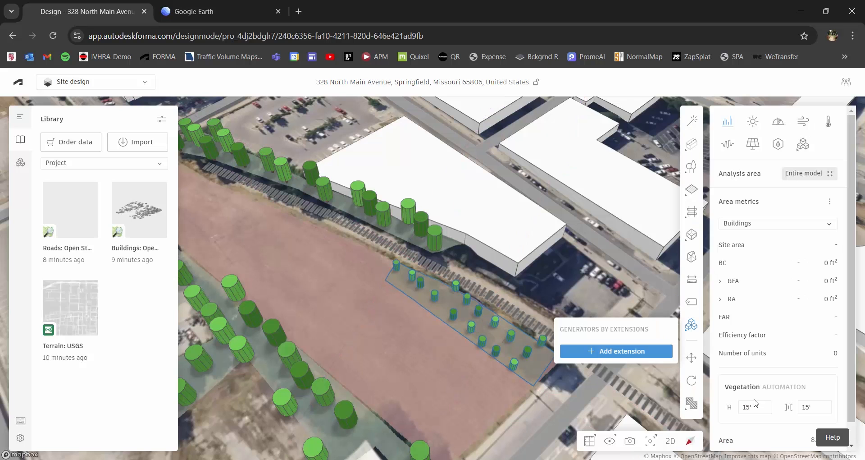
- Set the new tree area's height to 35 ft
{"action": "left_click", "coordinate": [758, 405]}
{"action": "type", "text": "35"}
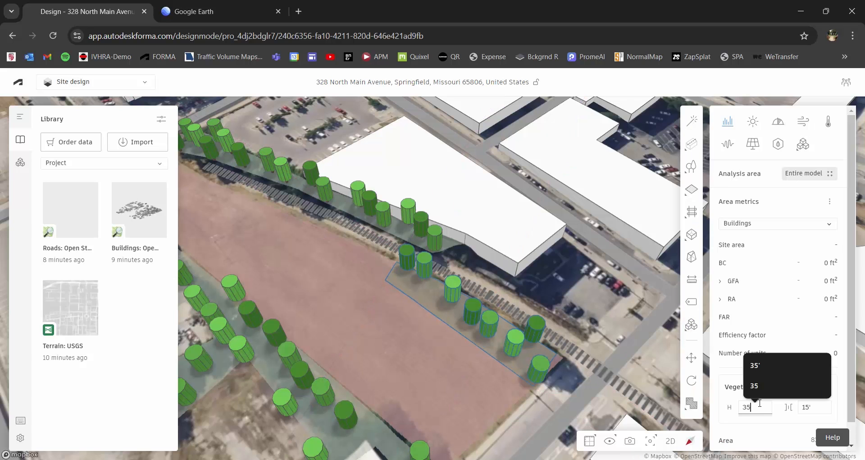
{"action": "key", "text": "Return"}
{"action": "right_click_drag", "start_coordinate": [400, 397], "coordinate": [437, 292]}
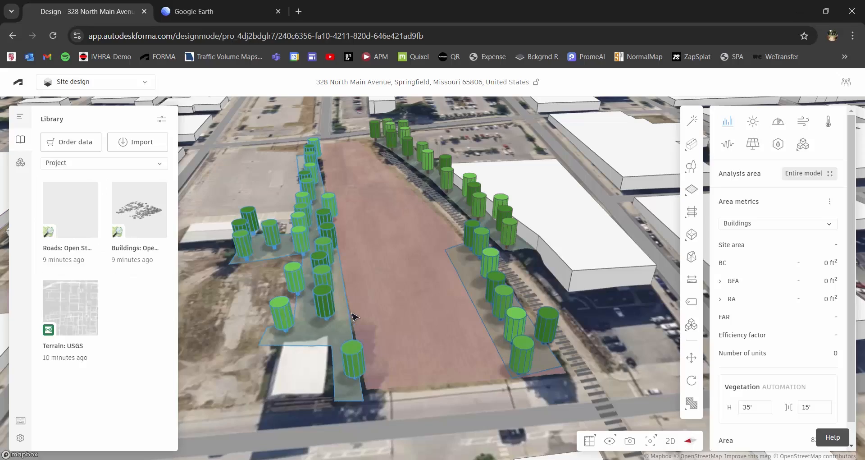
- Orbit and zoom around the planted parcel and nearby buildings, then switch to Google Earth
{"action": "right_click_drag", "start_coordinate": [338, 316], "coordinate": [370, 300]}
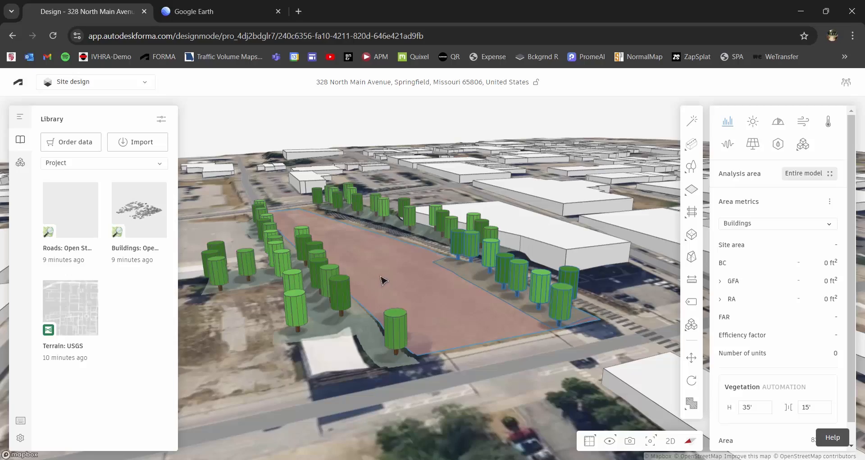
{"action": "right_click_drag", "start_coordinate": [463, 287], "coordinate": [261, 325]}
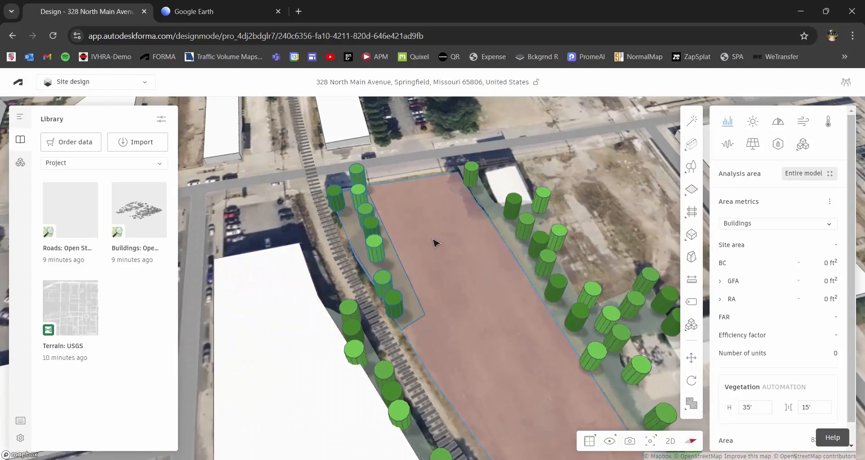
{"action": "right_click_drag", "start_coordinate": [435, 243], "coordinate": [492, 276]}
{"action": "scroll", "coordinate": [438, 273], "scroll_direction": "up", "scroll_amount": 2}
{"action": "scroll", "coordinate": [472, 345], "scroll_direction": "up", "scroll_amount": 2}
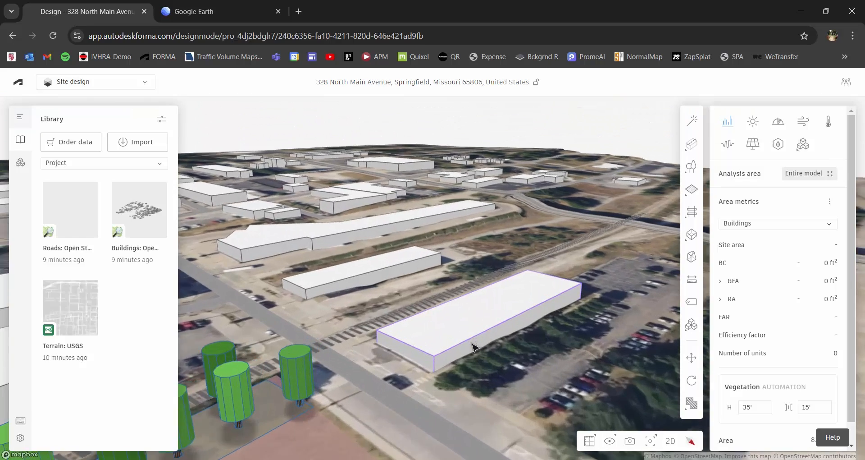
{"action": "scroll", "coordinate": [472, 346], "scroll_direction": "up", "scroll_amount": 2}
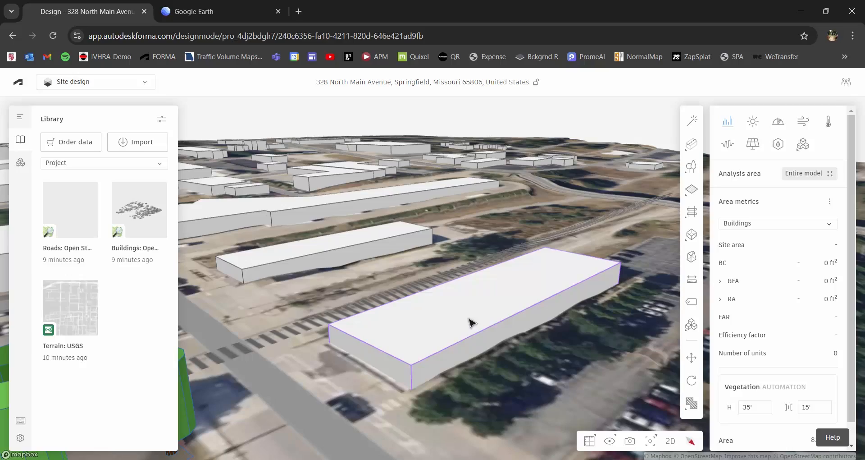
{"action": "left_click", "coordinate": [195, 10]}
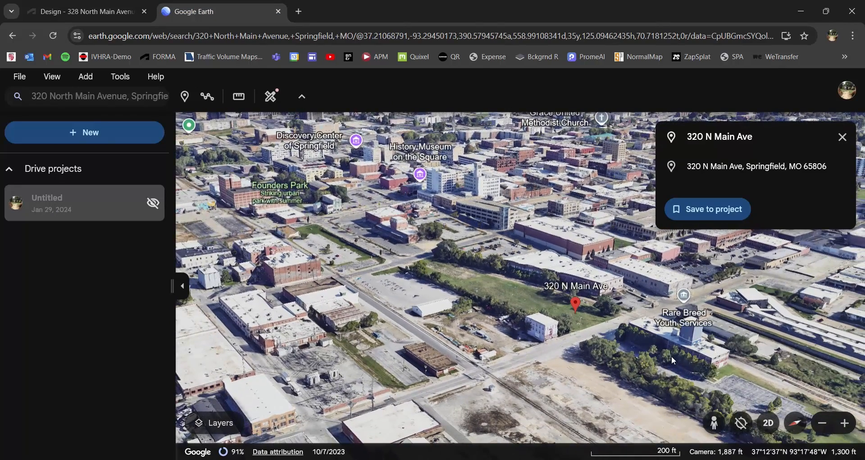
{"action": "left_click_drag", "start_coordinate": [716, 365], "coordinate": [555, 332]}
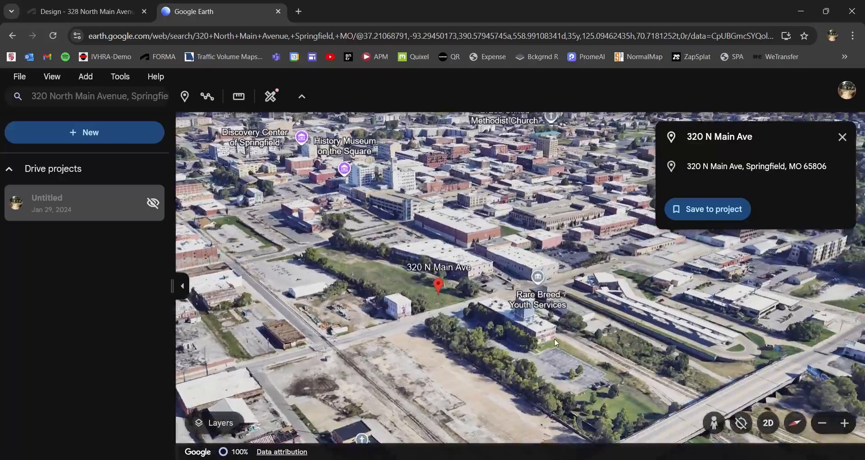
{"action": "middle_click_drag", "start_coordinate": [556, 329], "coordinate": [442, 286]}
{"action": "left_click_drag", "start_coordinate": [442, 286], "coordinate": [485, 322]}
{"action": "middle_click_drag", "start_coordinate": [464, 290], "coordinate": [363, 227]}
{"action": "scroll", "coordinate": [446, 245], "scroll_direction": "up", "scroll_amount": 5}
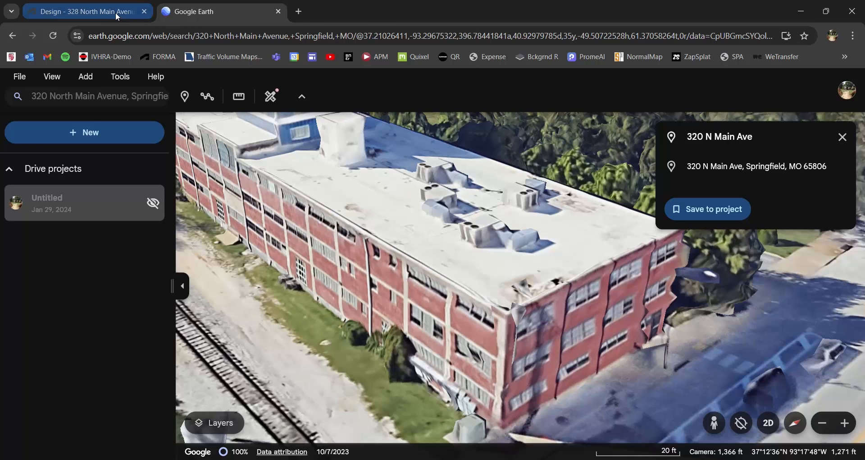
{"action": "left_click", "coordinate": [90, 12]}
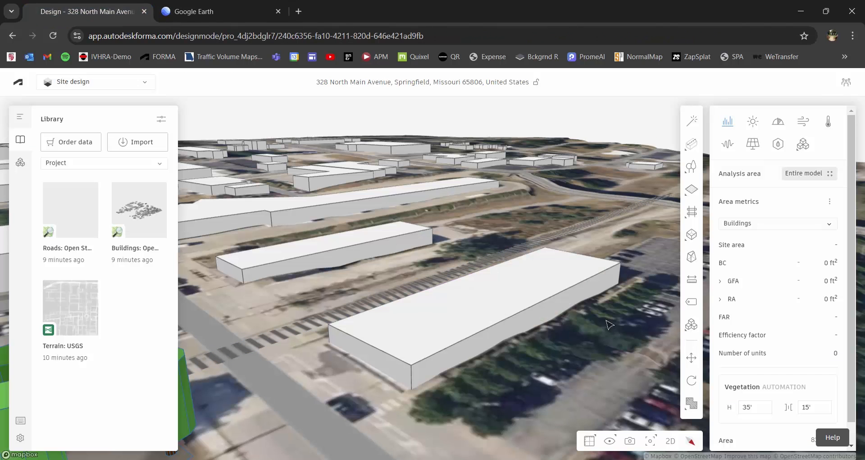
- In Edit base, set the long white building across the tracks to 32' tall
{"action": "left_click", "coordinate": [436, 330]}
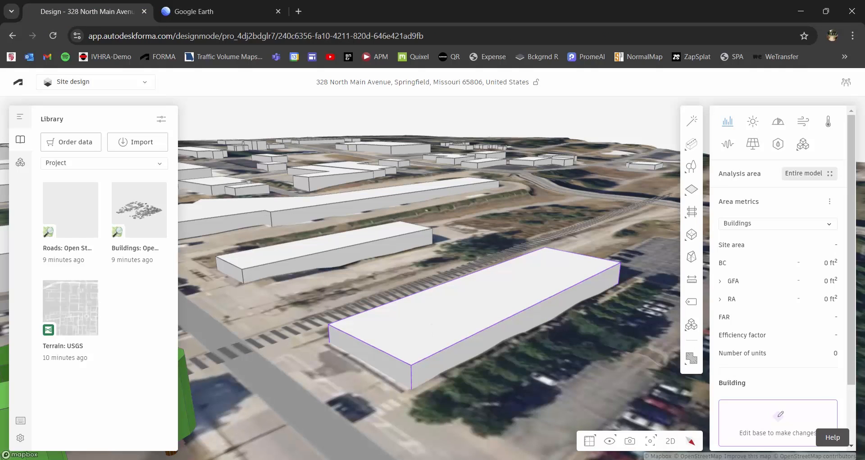
{"action": "left_click", "coordinate": [784, 423]}
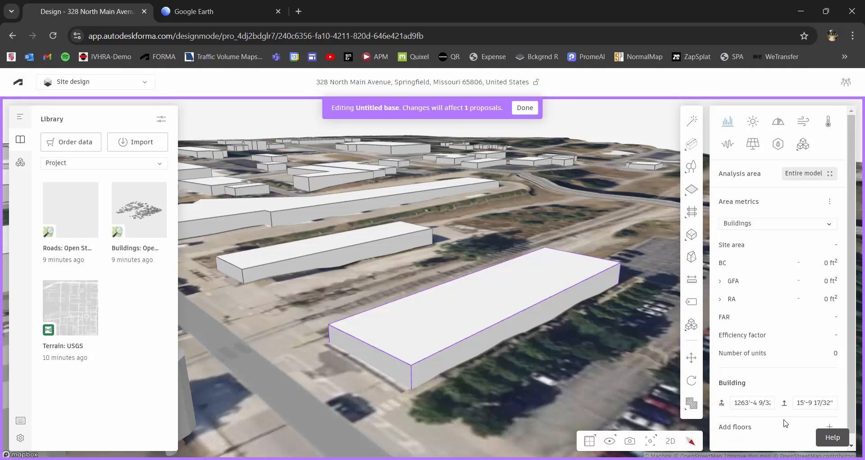
{"action": "left_click", "coordinate": [826, 405]}
{"action": "type", "text": "32"}
{"action": "key", "text": "Return"}
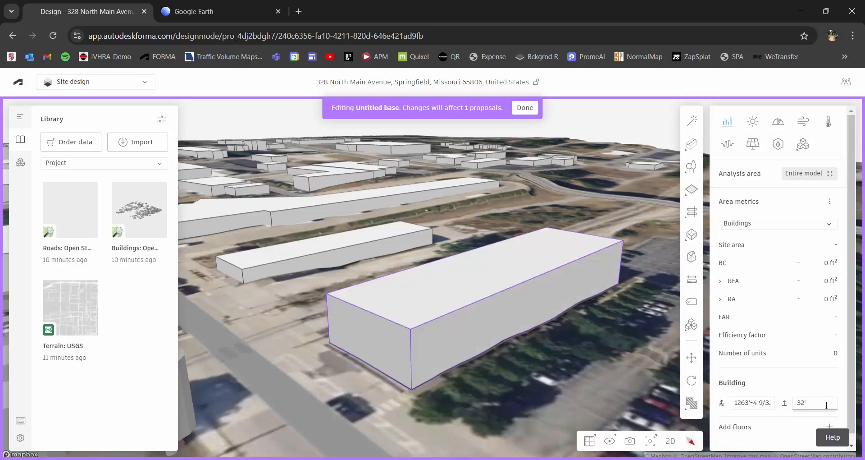
{"action": "left_click_drag", "start_coordinate": [442, 244], "coordinate": [478, 277]}
- Compare the raised building against the brick building in Google Earth, then return to Forma
{"action": "left_click", "coordinate": [217, 17]}
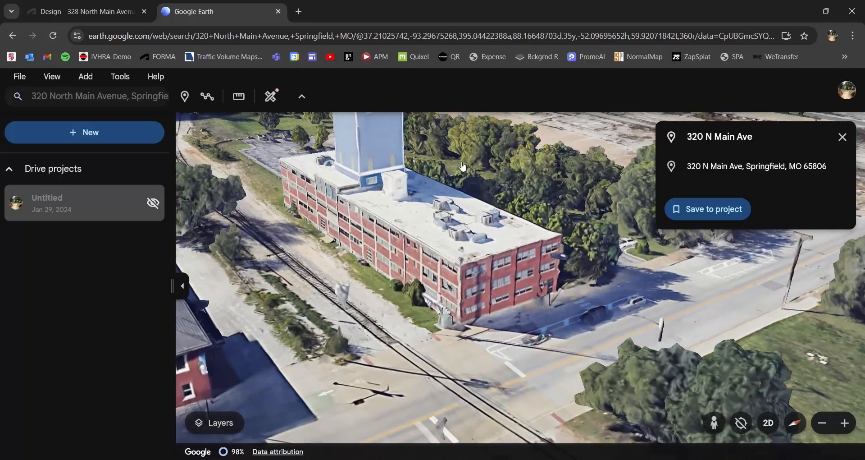
{"action": "left_click_drag", "start_coordinate": [463, 163], "coordinate": [465, 198]}
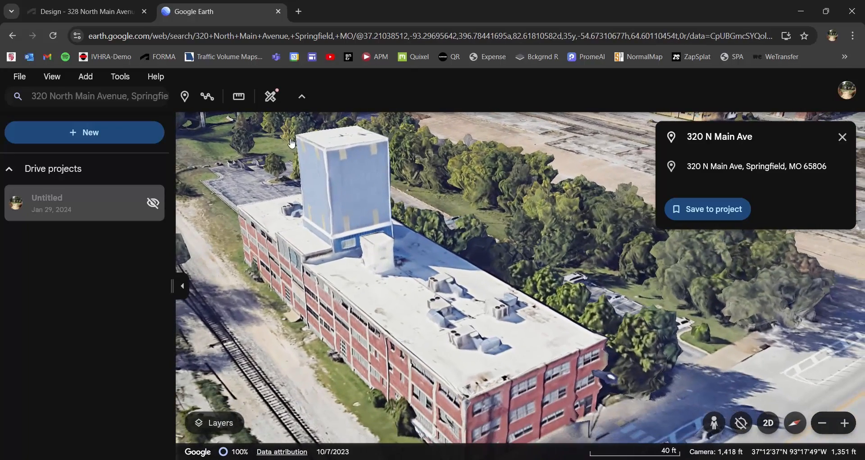
{"action": "left_click", "coordinate": [85, 11]}
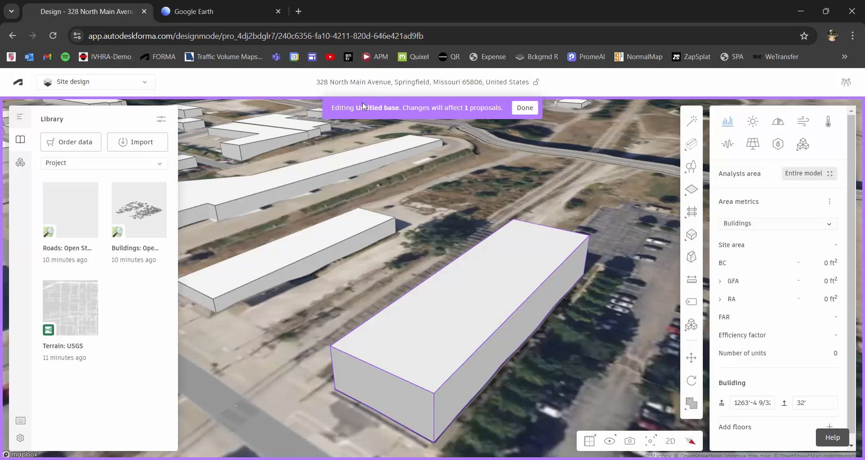
- Draw a 40' by 40' generic volume footprint on the long building's roof
{"action": "left_click", "coordinate": [699, 236]}
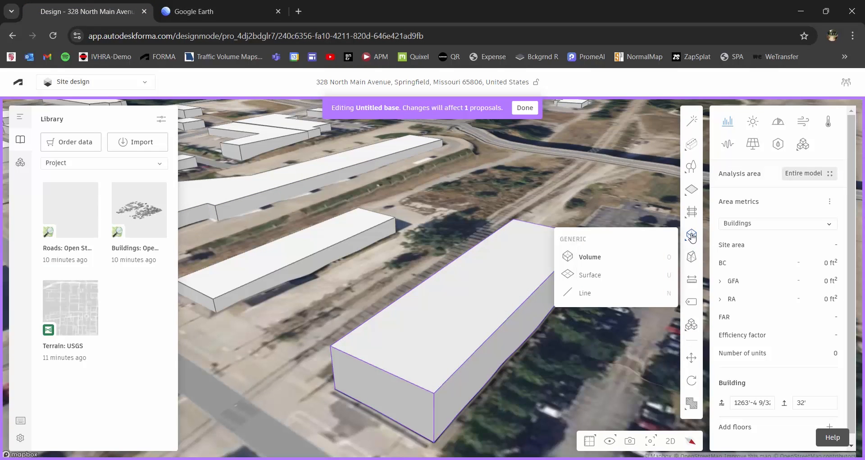
{"action": "left_click", "coordinate": [626, 261]}
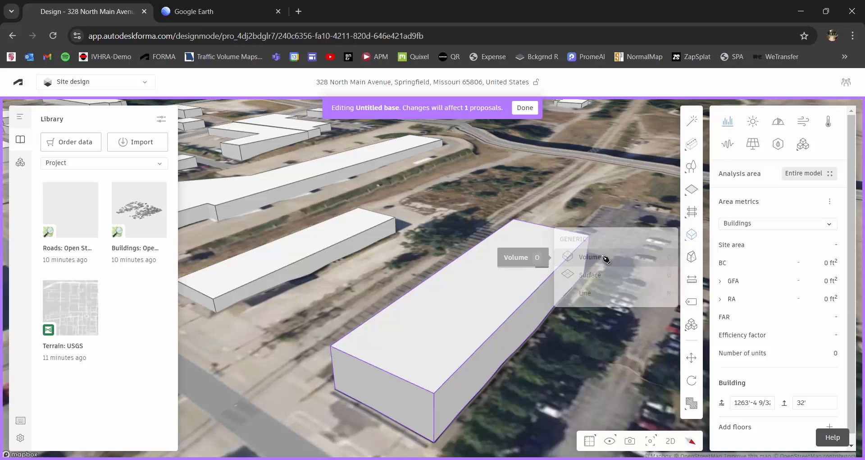
{"action": "left_click", "coordinate": [493, 247]}
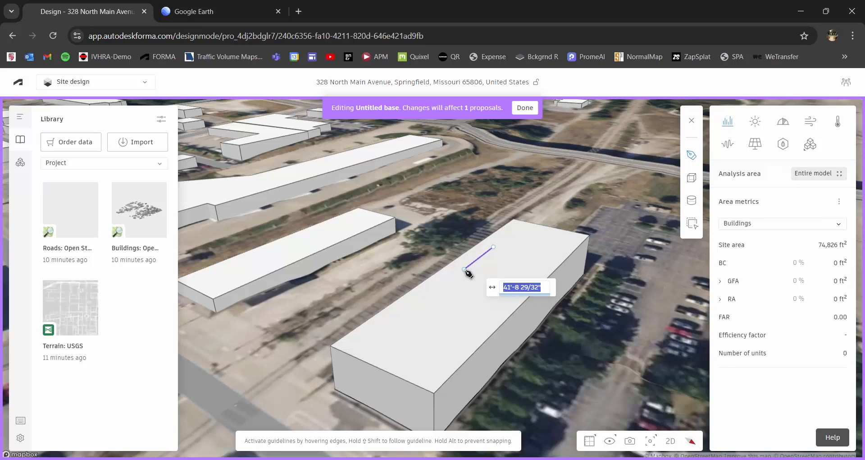
{"action": "type", "text": "40'"}
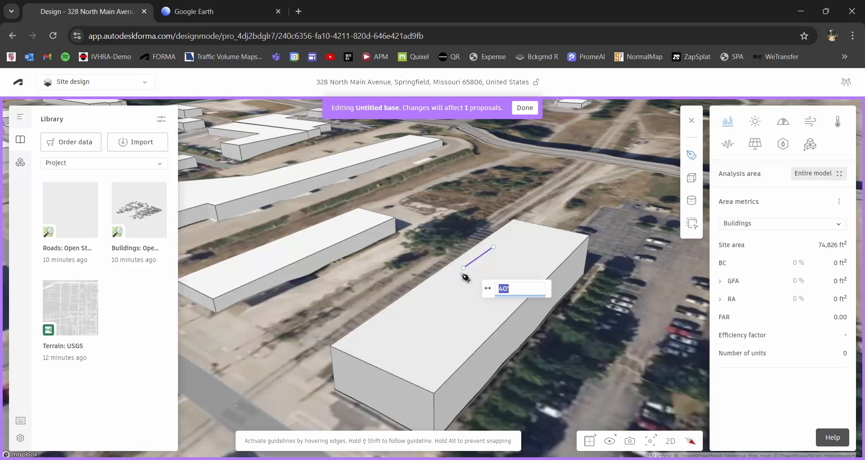
{"action": "key", "text": "Return"}
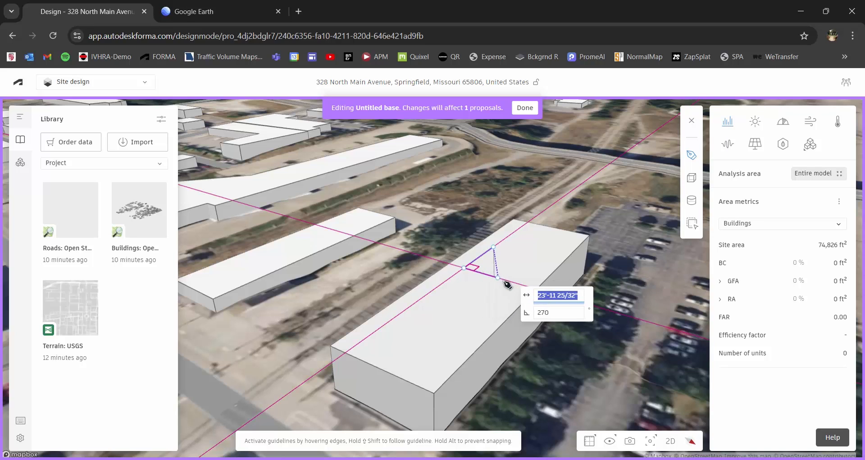
{"action": "type", "text": "28'"}
{"action": "type", "text": "40'"}
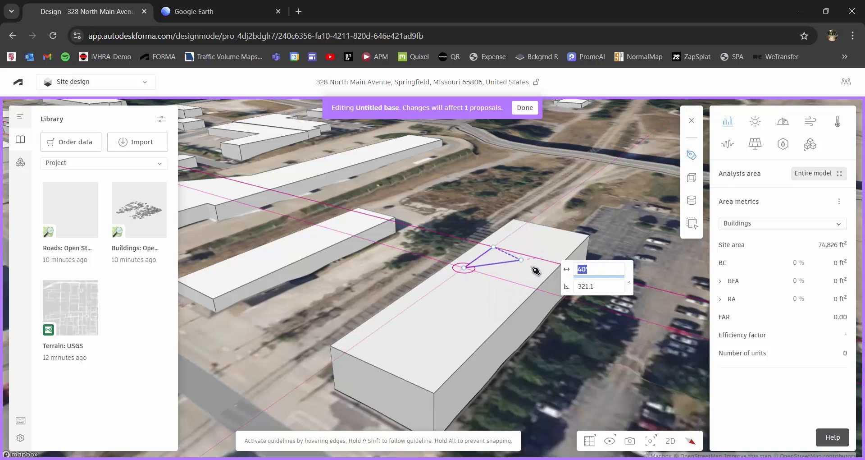
{"action": "left_click", "coordinate": [521, 286]}
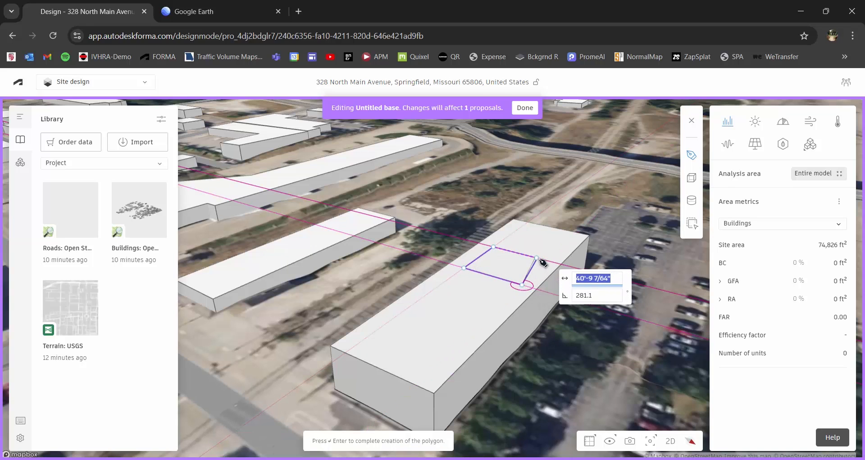
{"action": "left_click", "coordinate": [549, 260]}
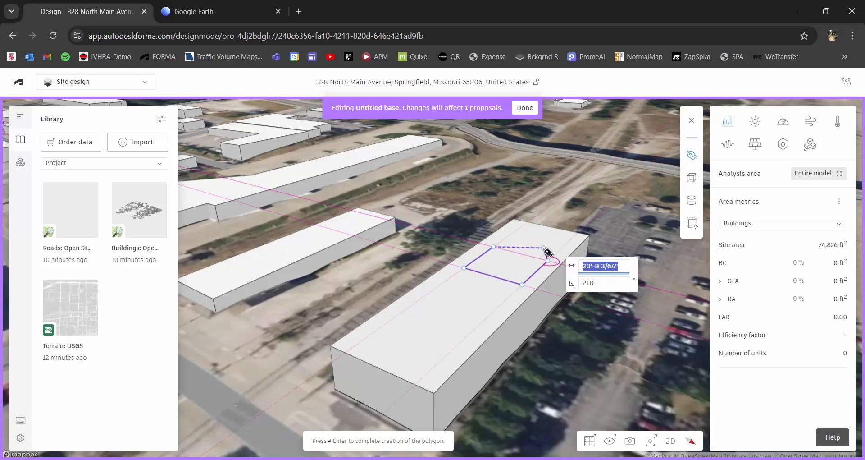
{"action": "key", "text": "Return"}
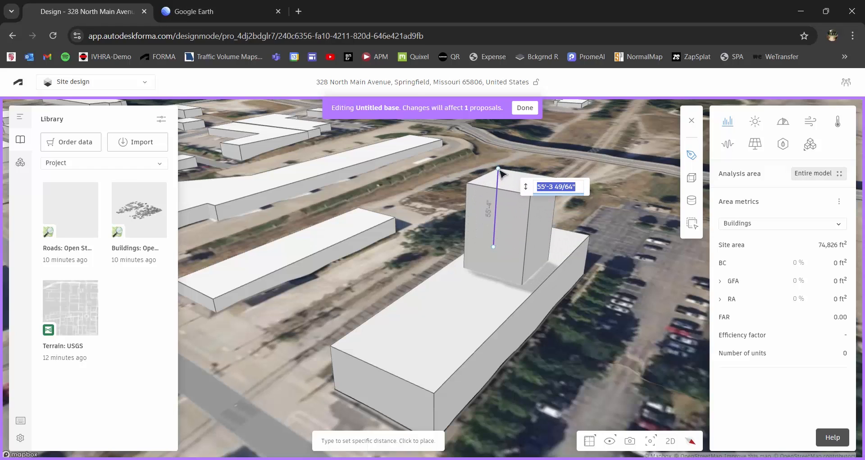
- Extrude the rooftop box to 50' high
{"action": "type", "text": "50'"}
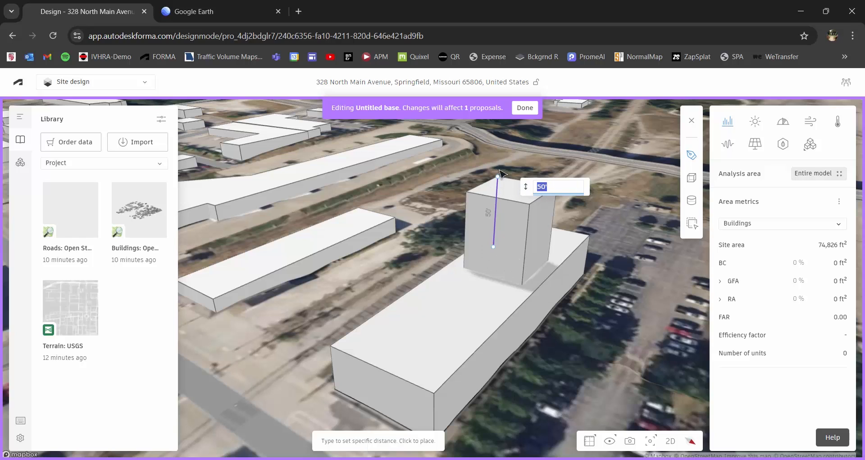
{"action": "key", "text": "Return"}
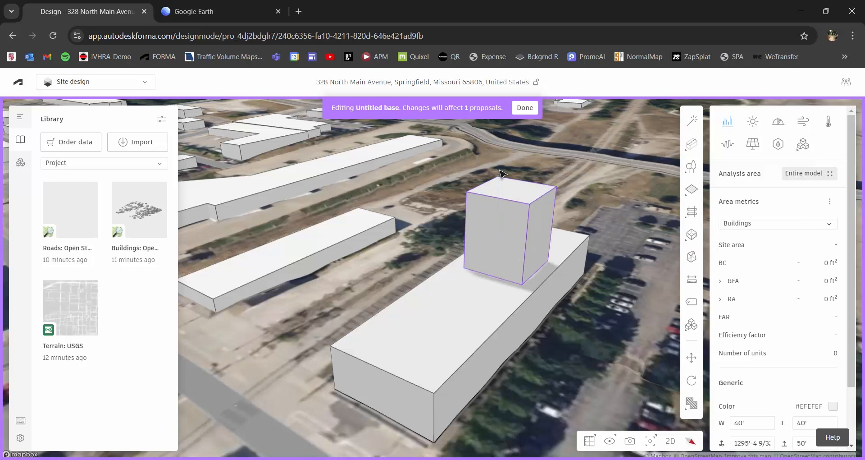
{"action": "scroll", "coordinate": [502, 269], "scroll_direction": "down", "scroll_amount": 2}
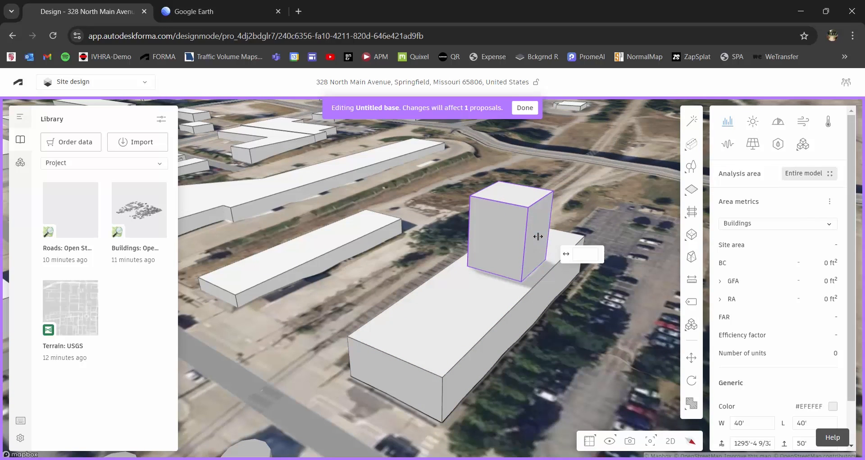
- Drag the rooftop box's faces inward to about 28'-8" by 25'-10", then orbit to check it
{"action": "left_click_drag", "start_coordinate": [538, 236], "coordinate": [521, 232]}
{"action": "right_click_drag", "start_coordinate": [548, 243], "coordinate": [491, 300]}
{"action": "left_click_drag", "start_coordinate": [486, 325], "coordinate": [472, 306]}
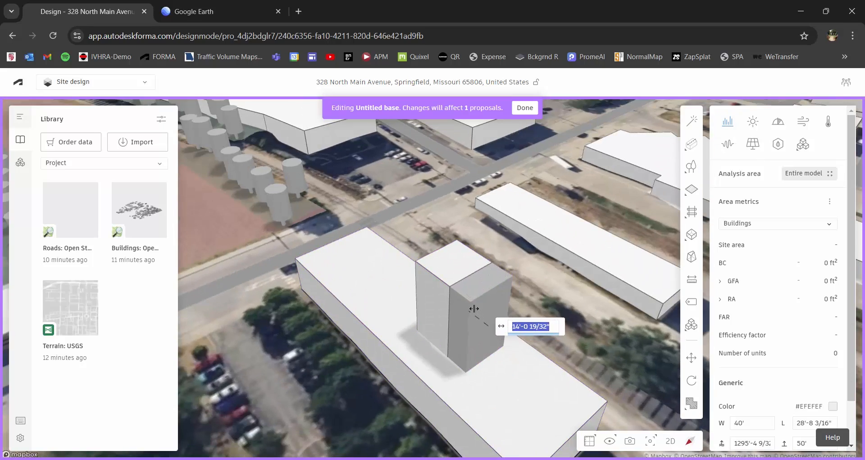
{"action": "right_click_drag", "start_coordinate": [373, 315], "coordinate": [552, 293]}
{"action": "scroll", "coordinate": [552, 293], "scroll_direction": "down", "scroll_amount": 3}
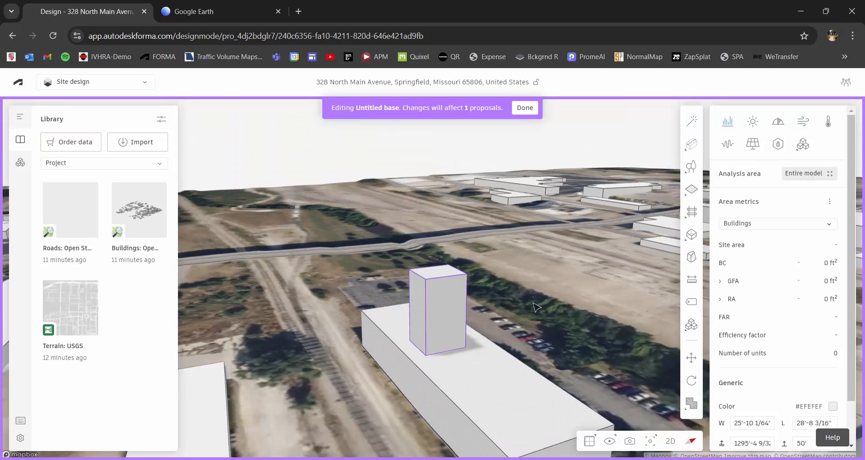
{"action": "middle_click_drag", "start_coordinate": [535, 260], "coordinate": [500, 239]}
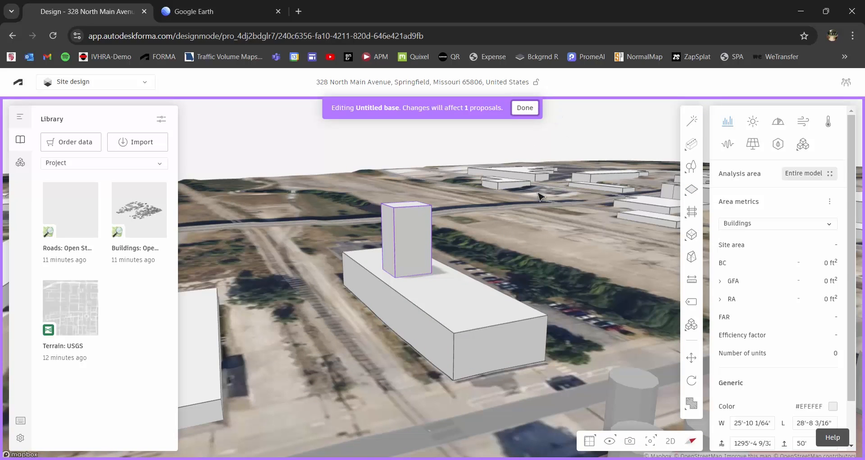
{"action": "scroll", "coordinate": [533, 261], "scroll_direction": "down", "scroll_amount": 4}
{"action": "right_click_drag", "start_coordinate": [515, 269], "coordinate": [550, 363]}
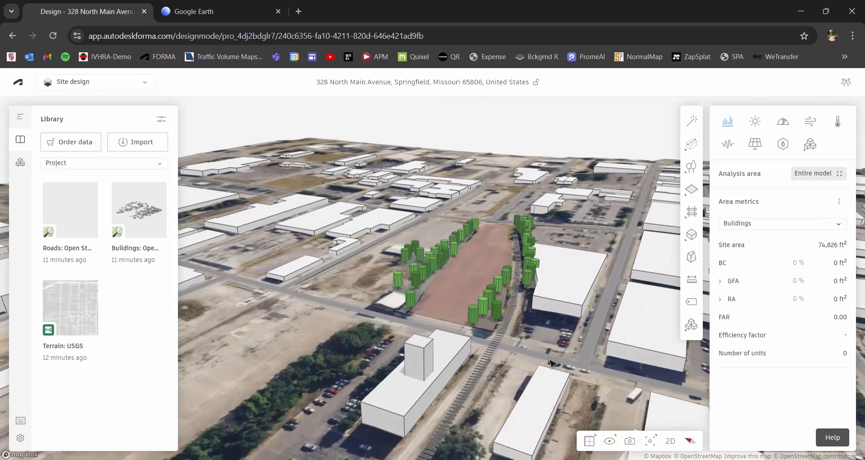
- Rename the existing proposal to 'AsBuilt' in the Proposals panel
{"action": "left_click", "coordinate": [18, 119]}
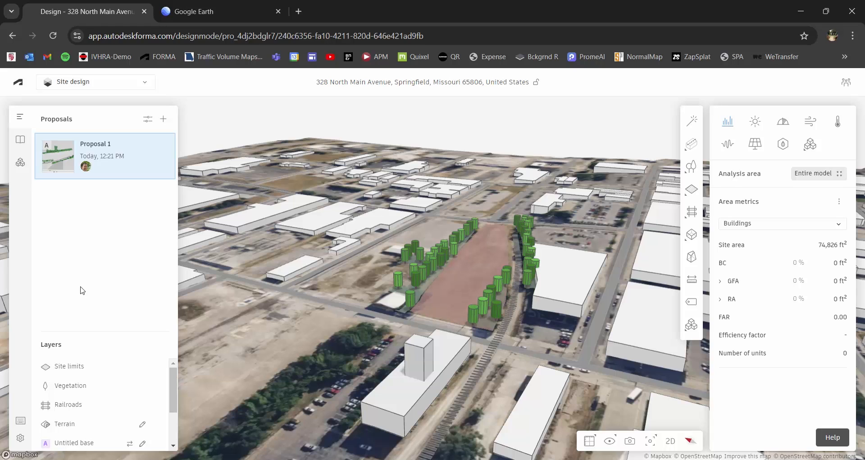
{"action": "right_click_drag", "start_coordinate": [374, 266], "coordinate": [445, 265]}
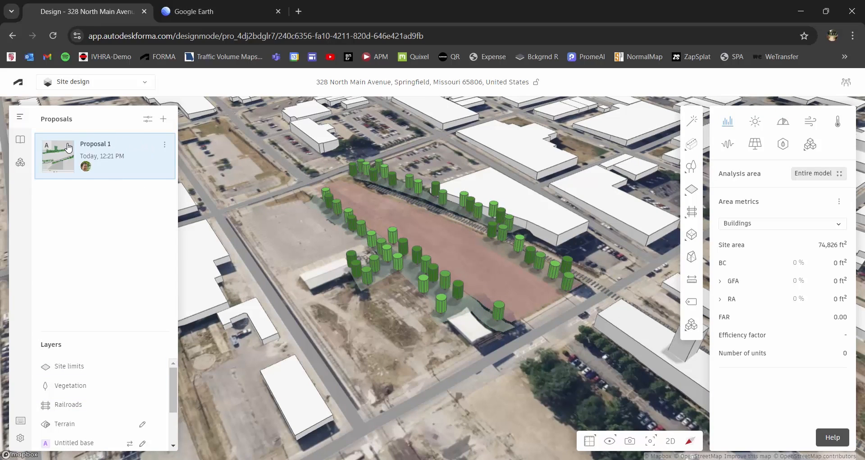
{"action": "left_click", "coordinate": [165, 147]}
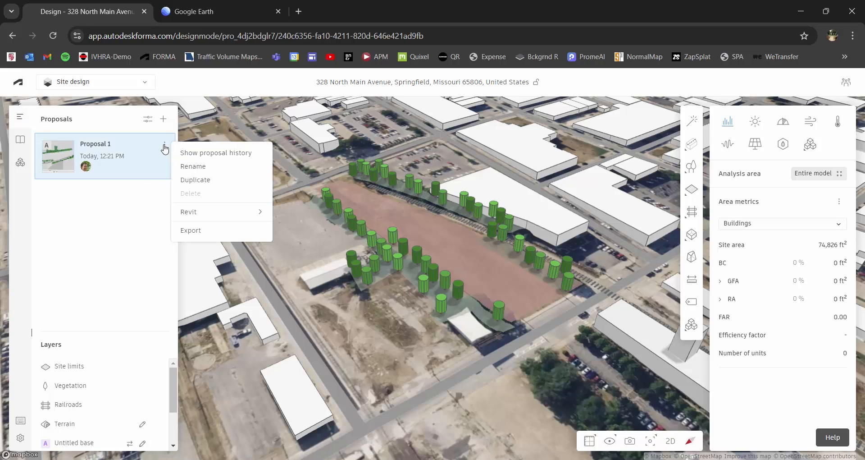
{"action": "left_click", "coordinate": [189, 167]}
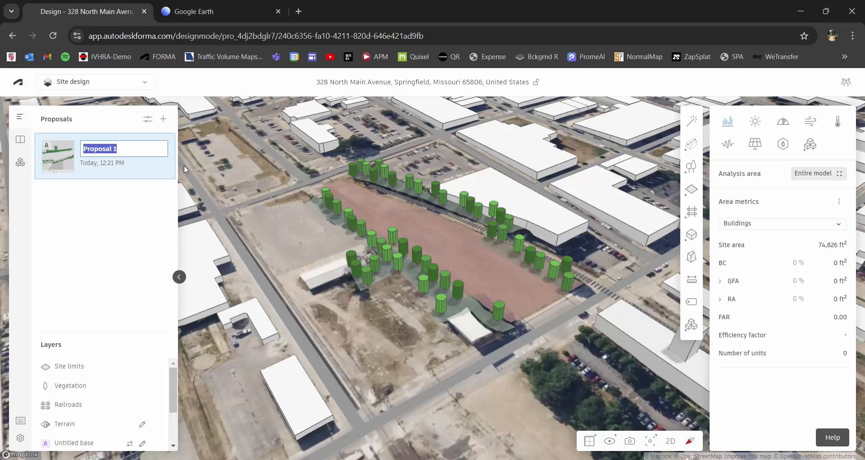
{"action": "type", "text": "AsBuilt"}
{"action": "key", "text": "Return"}
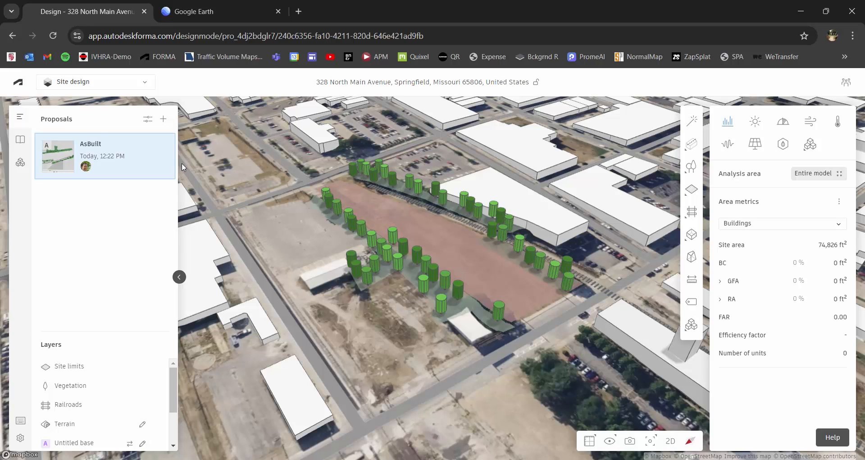
- Add a new empty proposal and begin renaming it
{"action": "mouse_move", "coordinate": [165, 146]}
{"action": "left_click", "coordinate": [164, 119]}
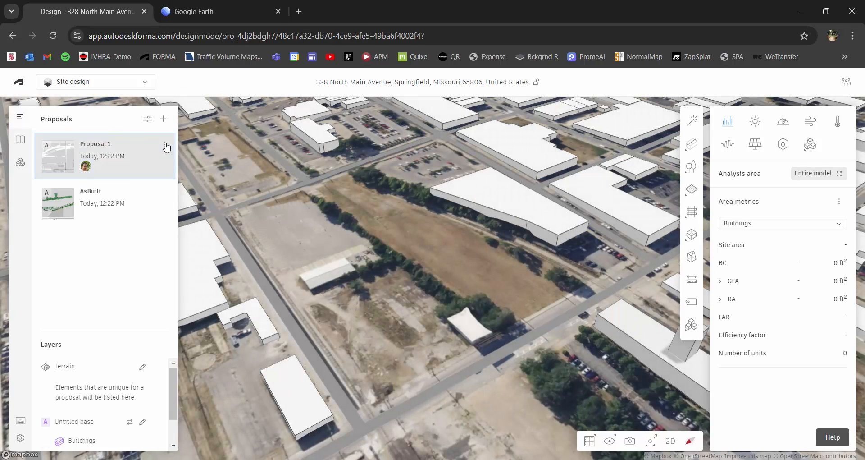
{"action": "left_click", "coordinate": [164, 144]}
{"action": "left_click", "coordinate": [193, 165]}
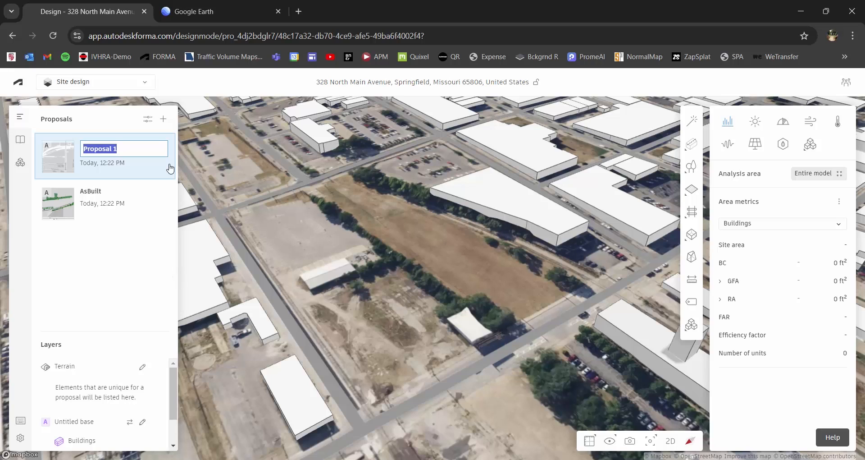
- Name the new proposal 'Base 1', then reopen the AsBuilt proposal
{"action": "type", "text": "Base 1"}
{"action": "key", "text": "Return"}
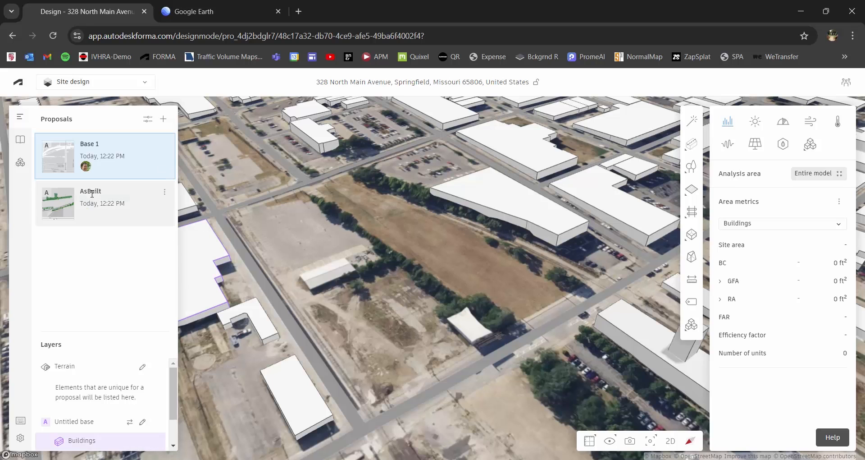
{"action": "scroll", "coordinate": [382, 242], "scroll_direction": "down", "scroll_amount": 2}
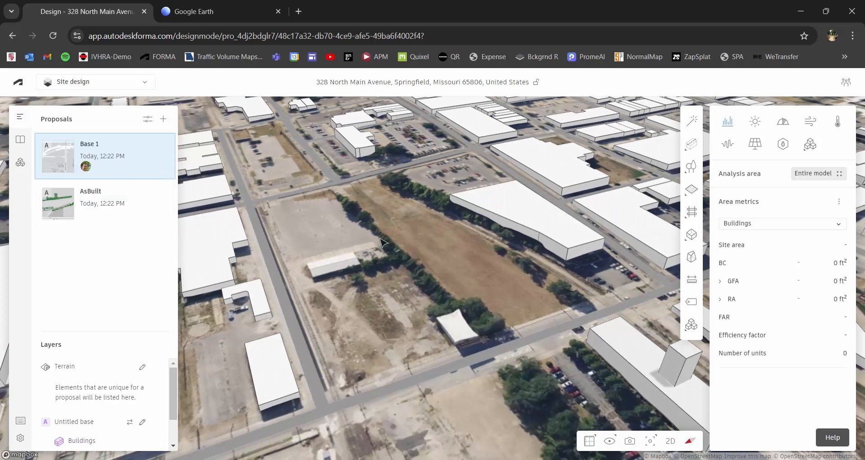
{"action": "left_click_drag", "start_coordinate": [404, 238], "coordinate": [397, 262]}
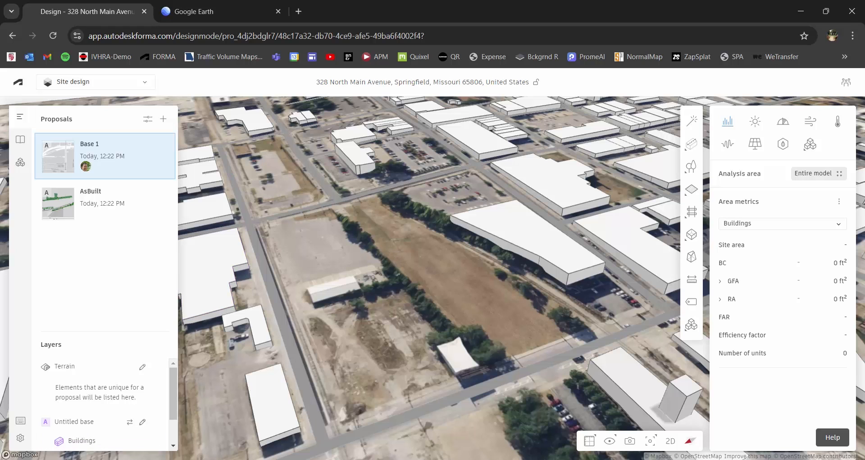
{"action": "left_click", "coordinate": [104, 200]}
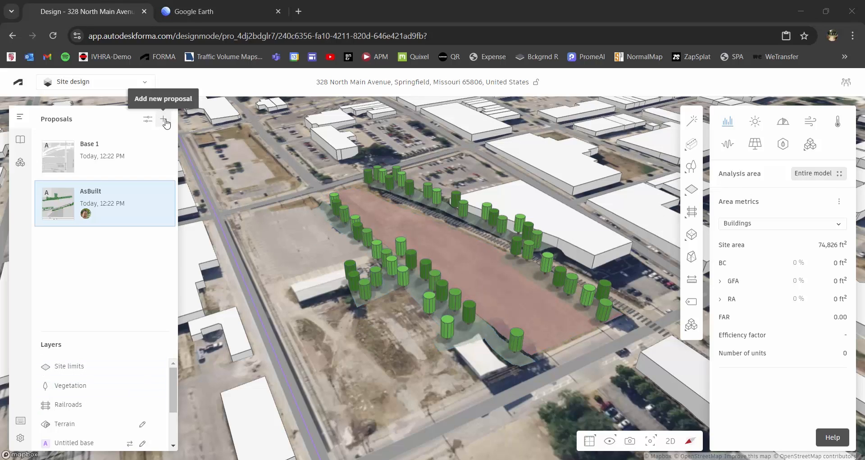
{"action": "left_click", "coordinate": [127, 159]}
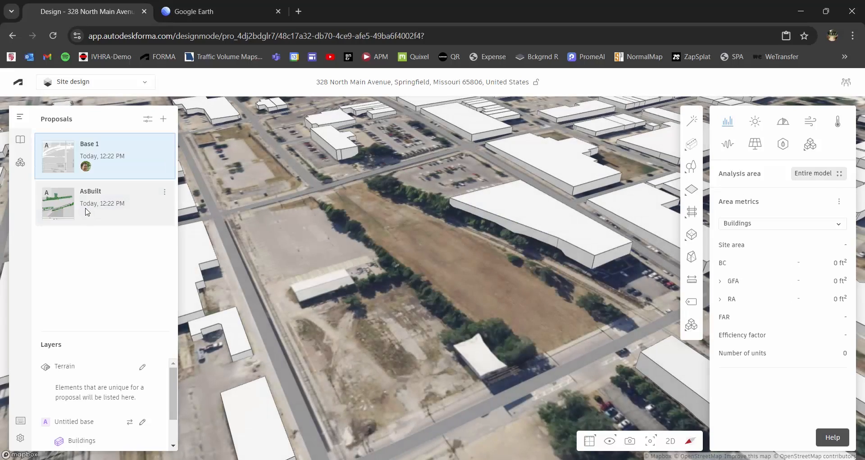
{"action": "left_click", "coordinate": [99, 214]}
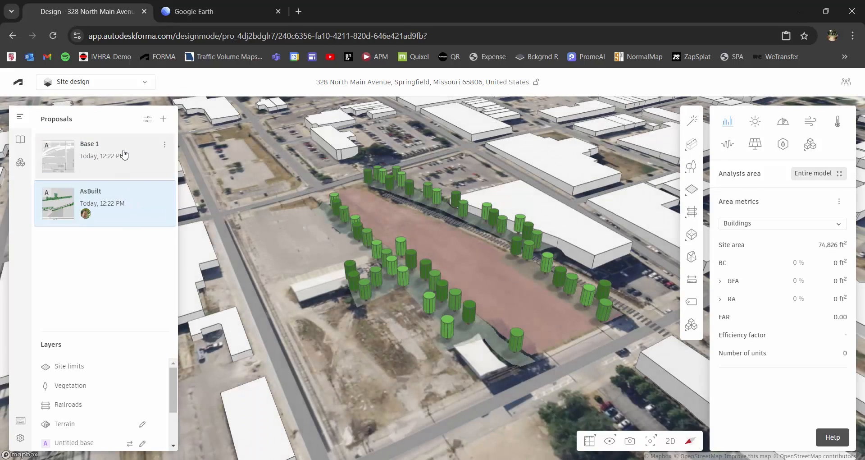
{"action": "left_click", "coordinate": [135, 159]}
{"action": "left_click", "coordinate": [135, 191]}
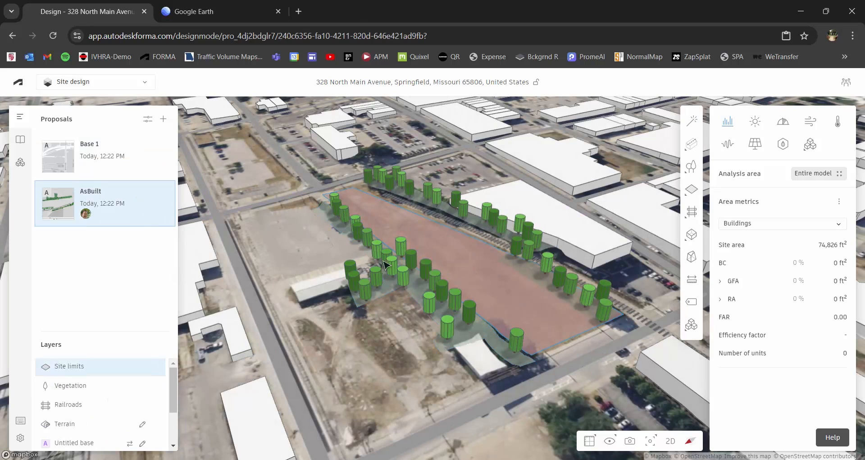
{"action": "scroll", "coordinate": [462, 263], "scroll_direction": "up", "scroll_amount": 1}
{"action": "right_click_drag", "start_coordinate": [466, 261], "coordinate": [488, 251]}
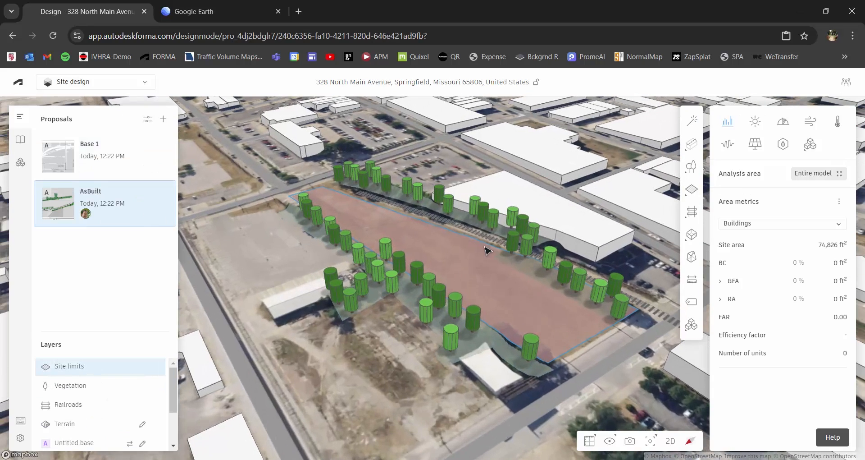
{"action": "left_click", "coordinate": [415, 268]}
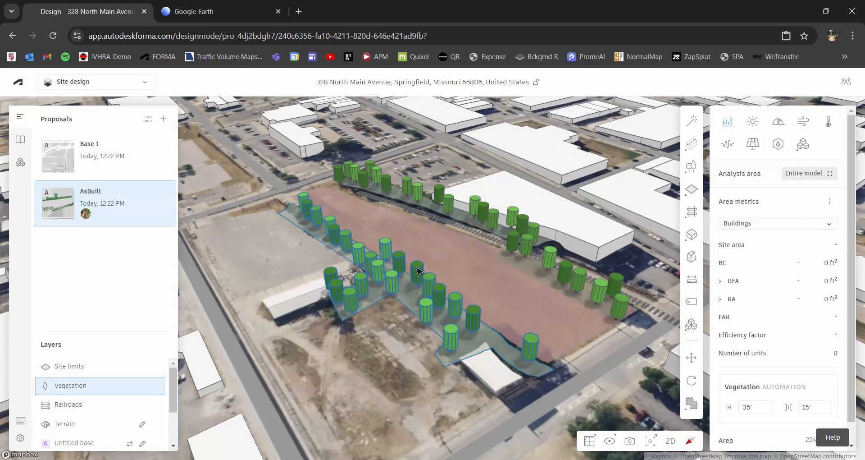
{"action": "left_click", "coordinate": [433, 257]}
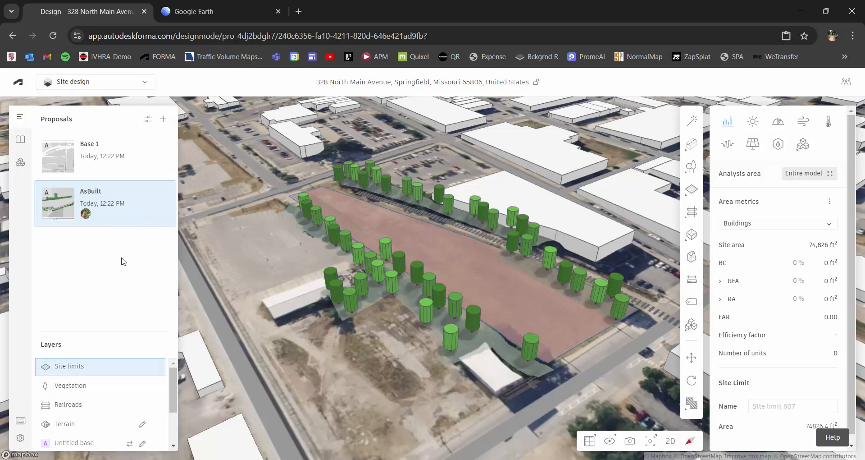
{"action": "left_click", "coordinate": [408, 307]}
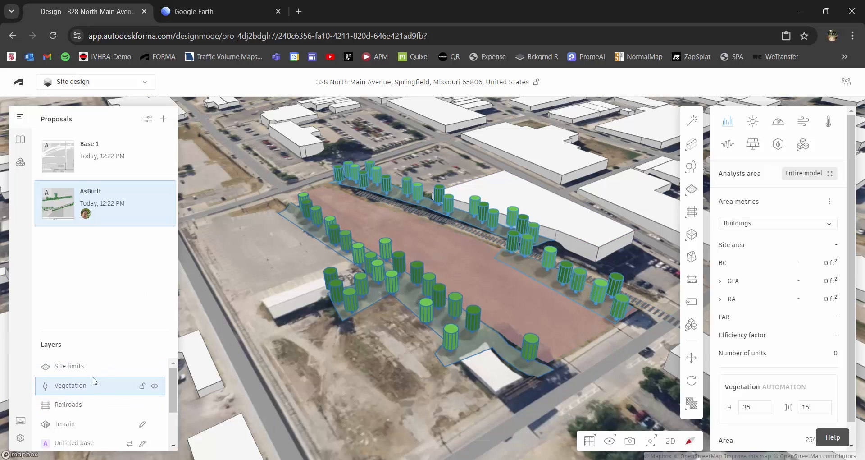
{"action": "left_click", "coordinate": [89, 407]}
{"action": "left_click", "coordinate": [89, 365]}
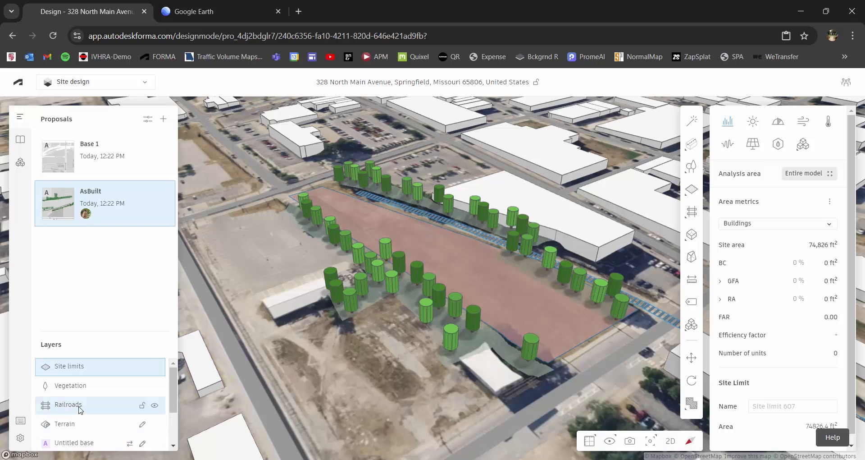
{"action": "left_click", "coordinate": [103, 407]}
- Move the Railroads and Vegetation layers into the shared base
{"action": "right_click", "coordinate": [105, 407]}
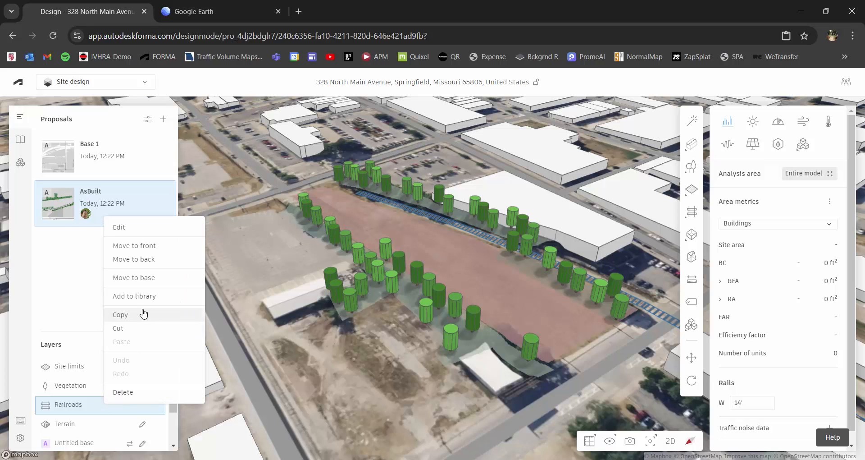
{"action": "left_click", "coordinate": [143, 277]}
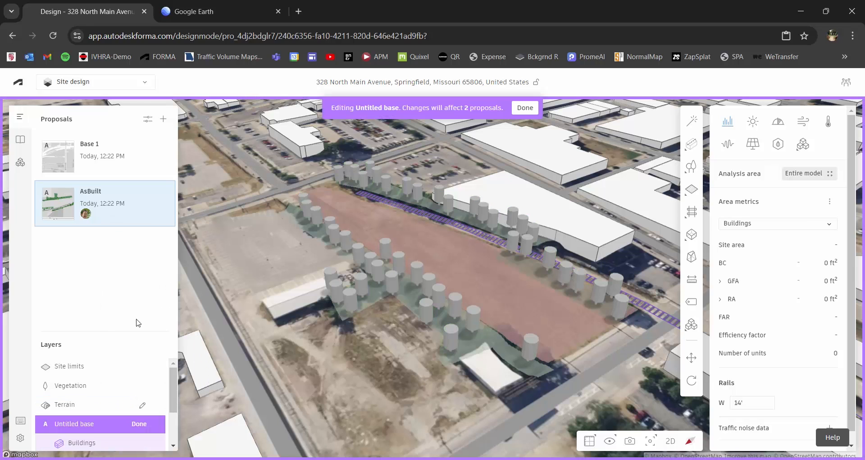
{"action": "left_click", "coordinate": [105, 385]}
{"action": "right_click", "coordinate": [108, 386]}
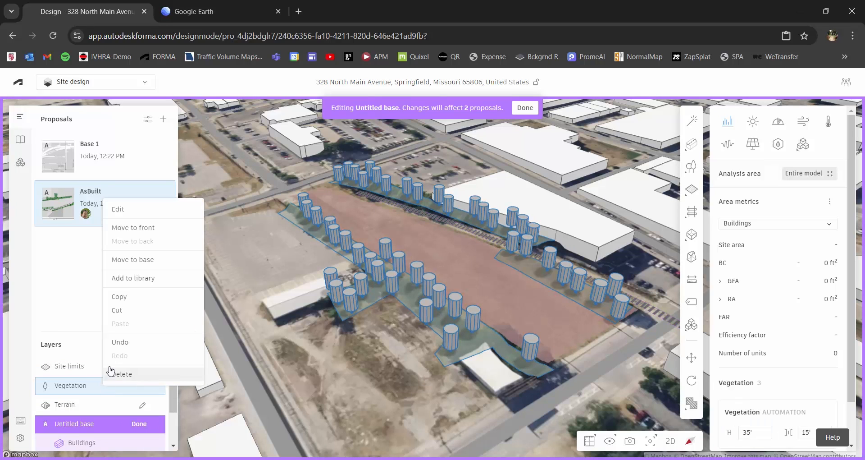
{"action": "left_click", "coordinate": [119, 259]}
- Move the Site limits layer into the base, finish editing, and open Base 1
{"action": "left_click", "coordinate": [113, 368]}
{"action": "right_click", "coordinate": [113, 366]}
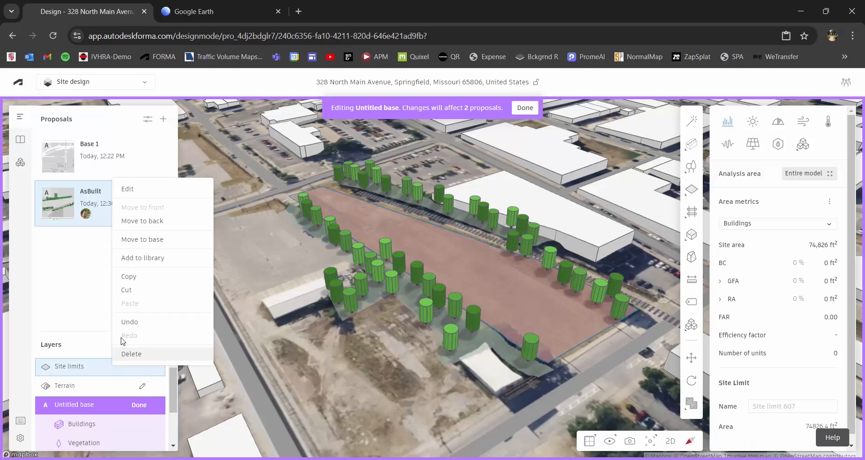
{"action": "left_click", "coordinate": [156, 241]}
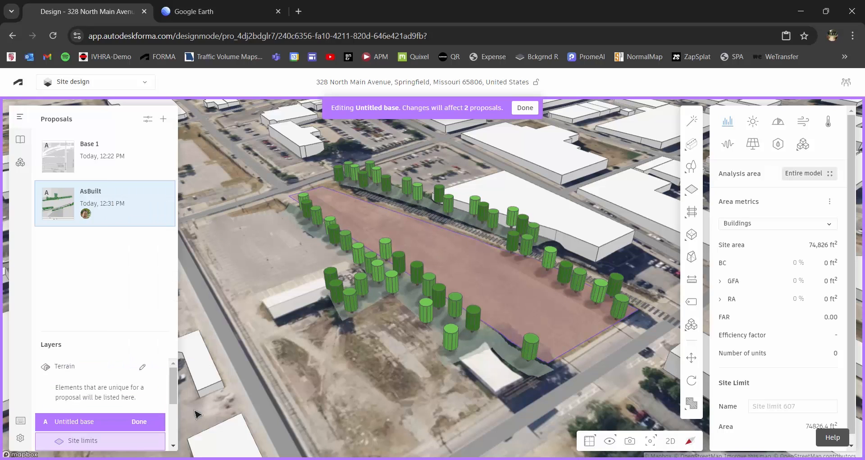
{"action": "left_click", "coordinate": [525, 108]}
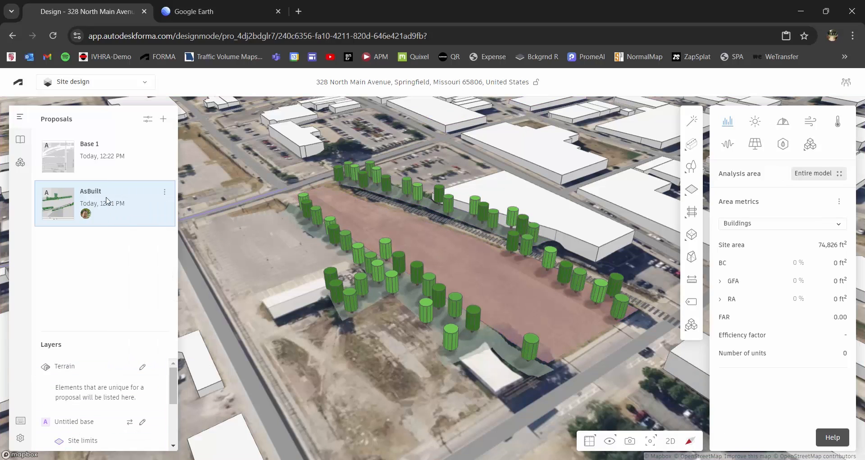
{"action": "left_click", "coordinate": [111, 159]}
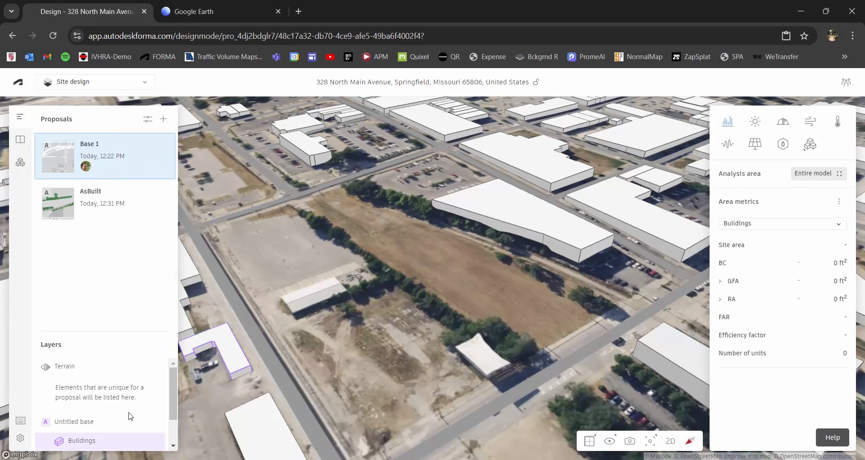
- Switch between AsBuilt and Base 1 to confirm both show the trees and site limits
{"action": "scroll", "coordinate": [130, 407], "scroll_direction": "down", "scroll_amount": 1}
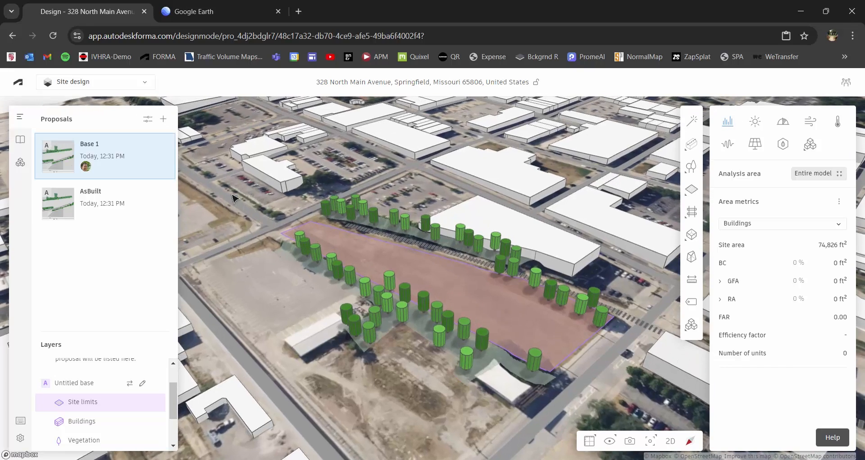
{"action": "left_click", "coordinate": [118, 210]}
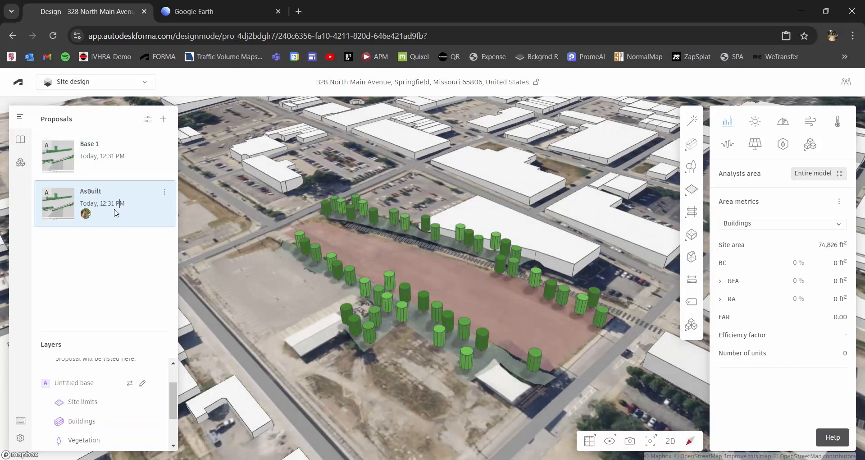
{"action": "left_click", "coordinate": [125, 148]}
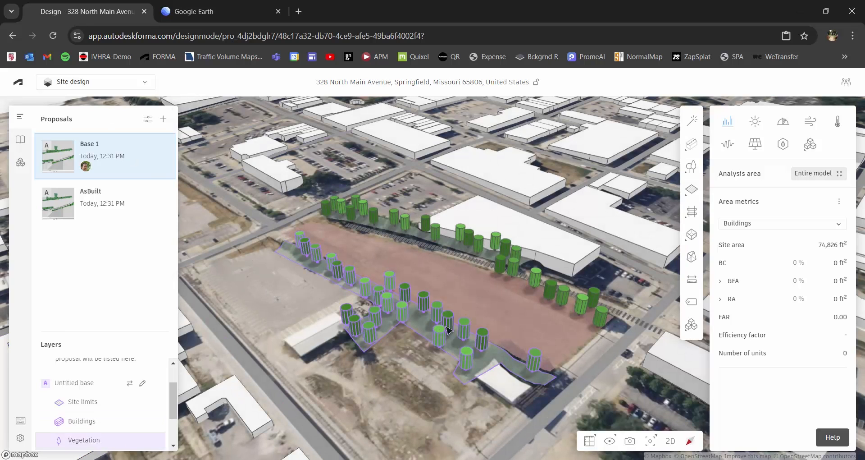
{"action": "right_click_drag", "start_coordinate": [519, 319], "coordinate": [512, 318]}
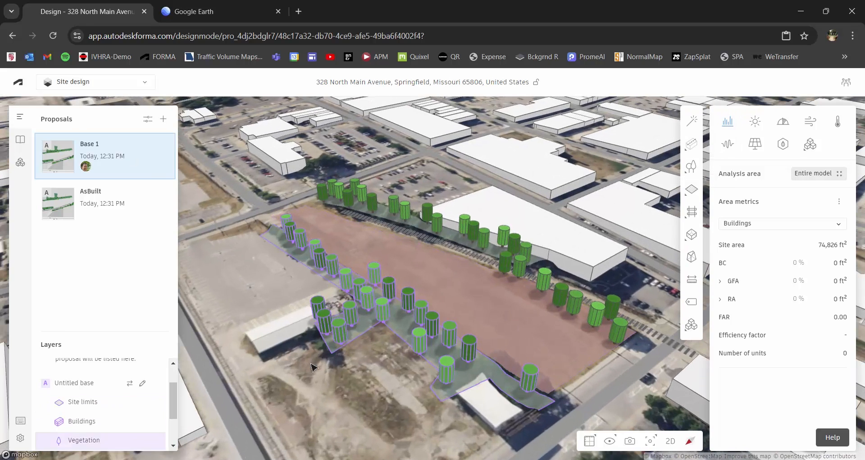
{"action": "left_click_drag", "start_coordinate": [175, 405], "coordinate": [174, 409]}
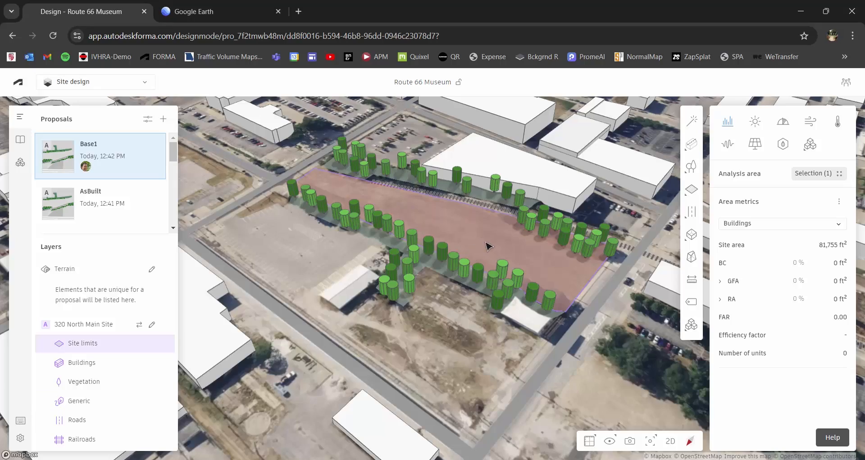
{"action": "right_click_drag", "start_coordinate": [484, 242], "coordinate": [384, 269]}
{"action": "scroll", "coordinate": [451, 195], "scroll_direction": "up", "scroll_amount": 3}
{"action": "left_click", "coordinate": [385, 265]}
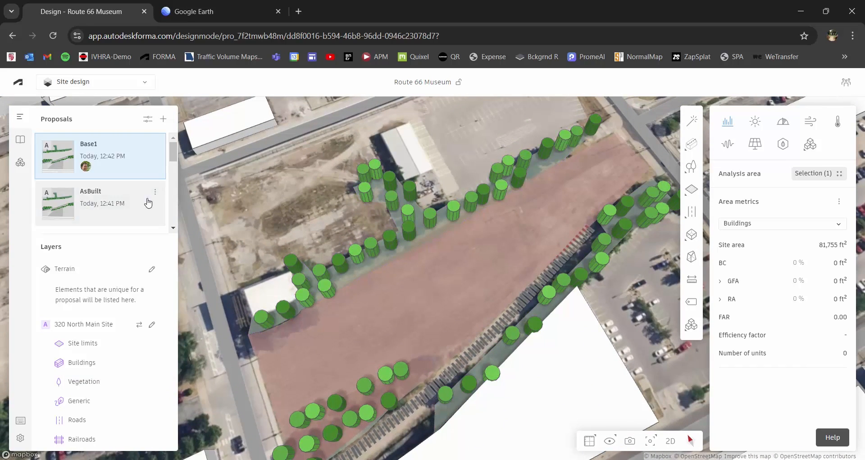
{"action": "scroll", "coordinate": [515, 271], "scroll_direction": "down", "scroll_amount": 2}
{"action": "scroll", "coordinate": [514, 271], "scroll_direction": "down", "scroll_amount": 4}
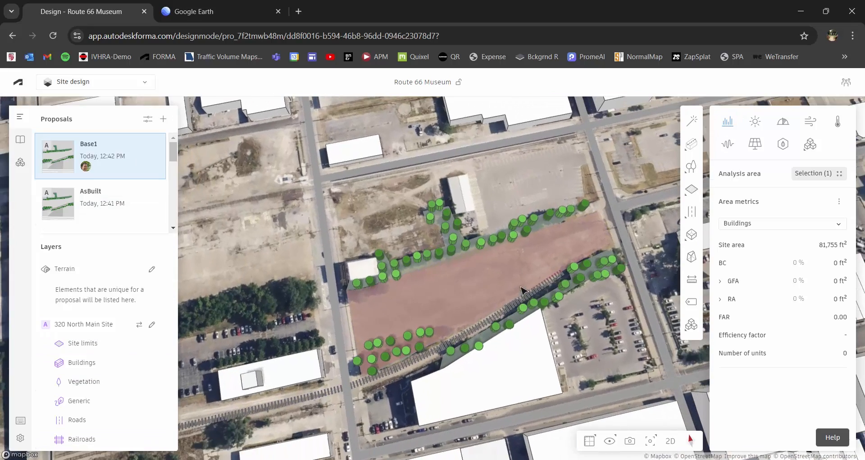
{"action": "scroll", "coordinate": [508, 295], "scroll_direction": "down", "scroll_amount": 3}
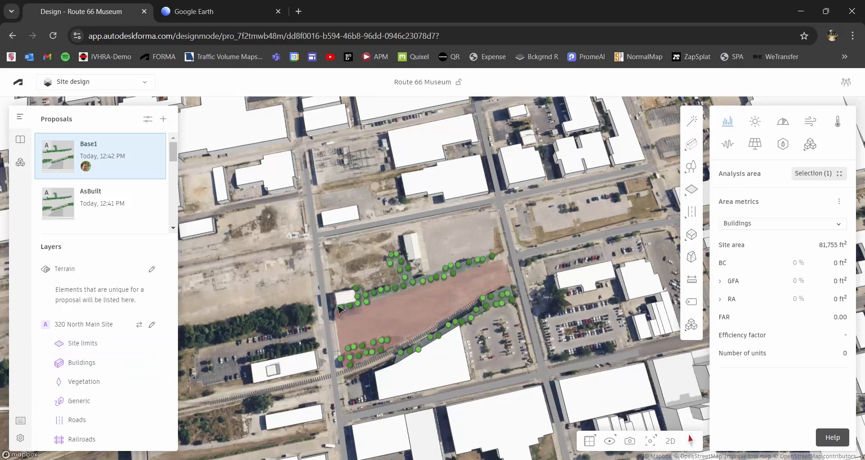
{"action": "middle_click_drag", "start_coordinate": [537, 293], "coordinate": [467, 302]}
{"action": "right_click_drag", "start_coordinate": [466, 301], "coordinate": [462, 307]}
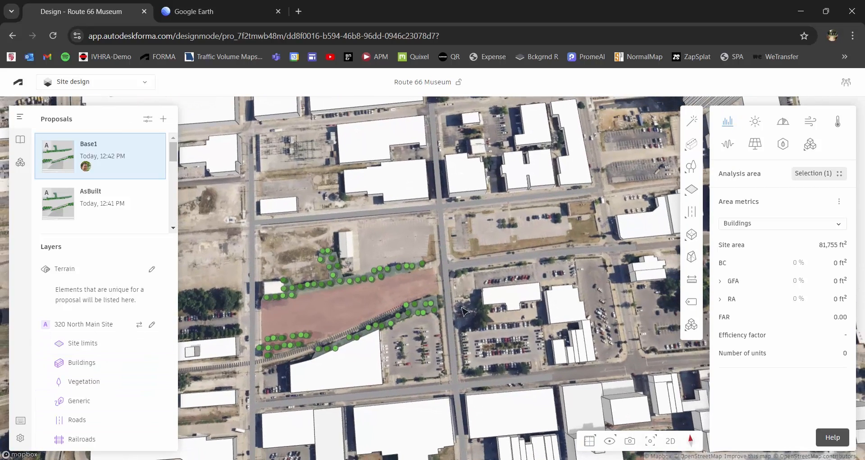
{"action": "scroll", "coordinate": [464, 311], "scroll_direction": "up", "scroll_amount": 2}
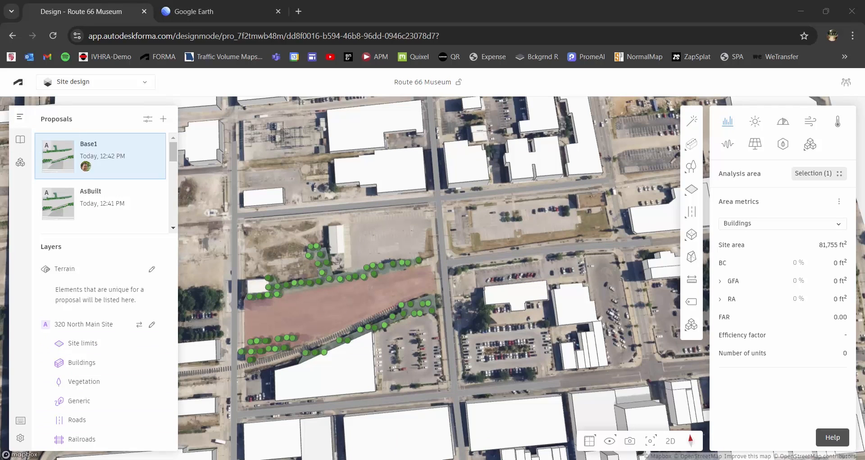
{"action": "left_click_drag", "start_coordinate": [0, 185], "coordinate": [304, 67]}
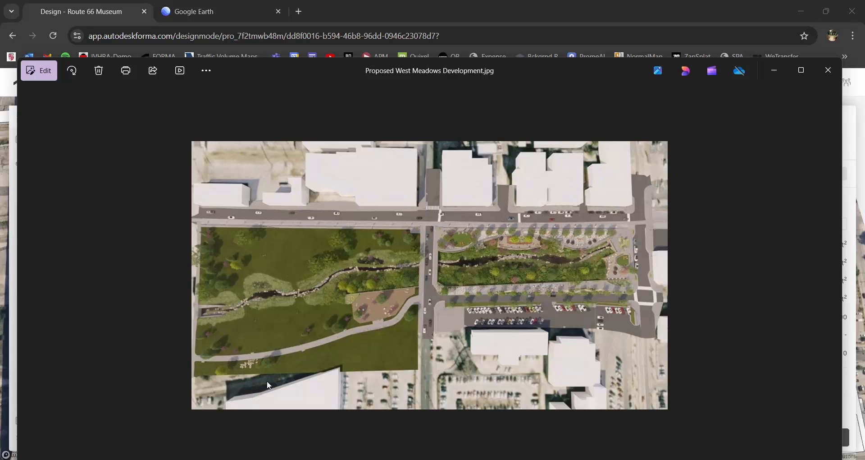
{"action": "left_click_drag", "start_coordinate": [606, 67], "coordinate": [0, 36]}
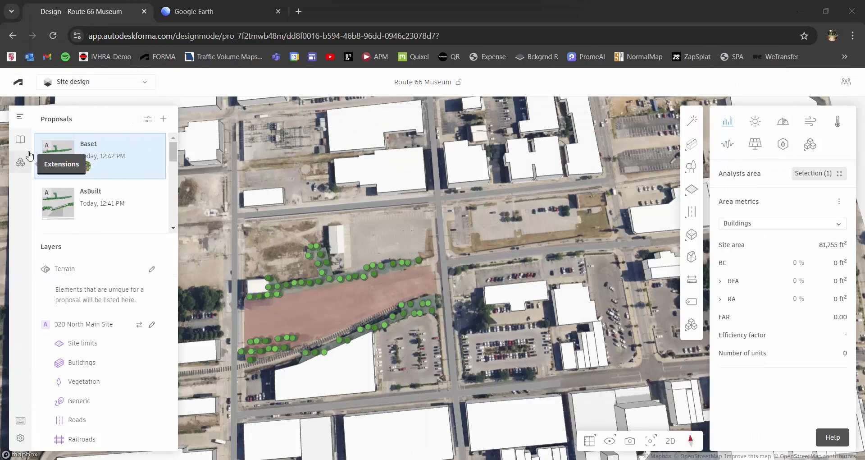
- Open the project Library, then cancel and close the file import, leaving the Proposed West Meadows image listed
{"action": "left_click", "coordinate": [21, 140]}
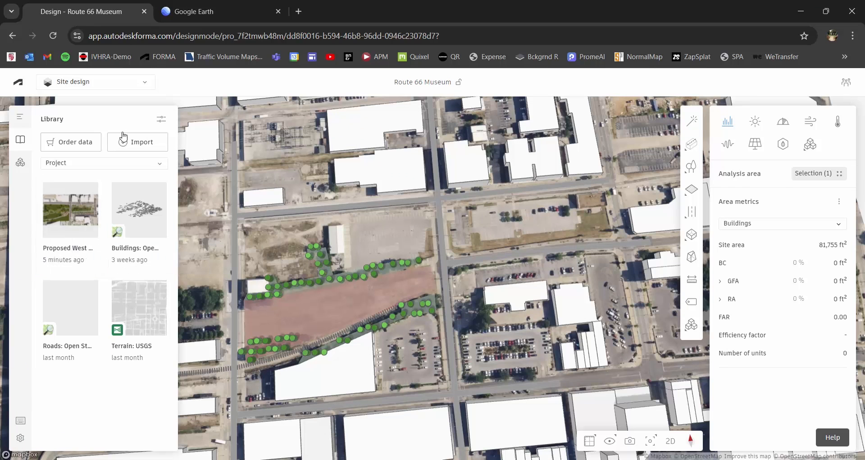
{"action": "left_click", "coordinate": [135, 145]}
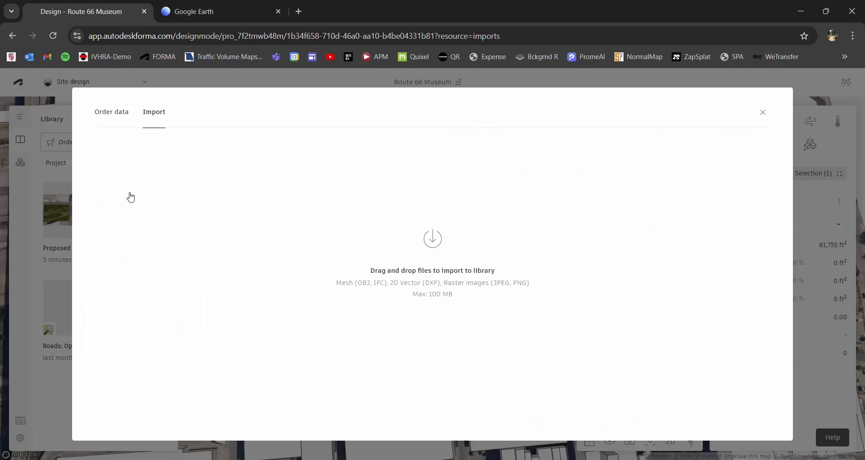
{"action": "left_click", "coordinate": [433, 241]}
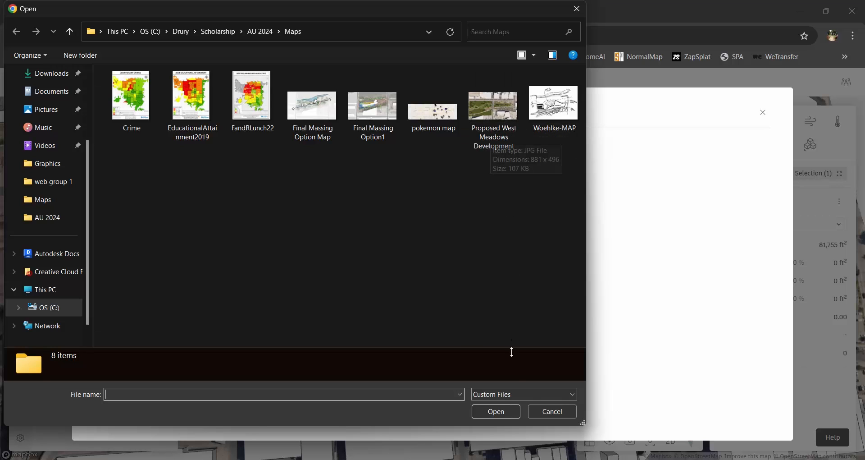
{"action": "left_click", "coordinate": [551, 410]}
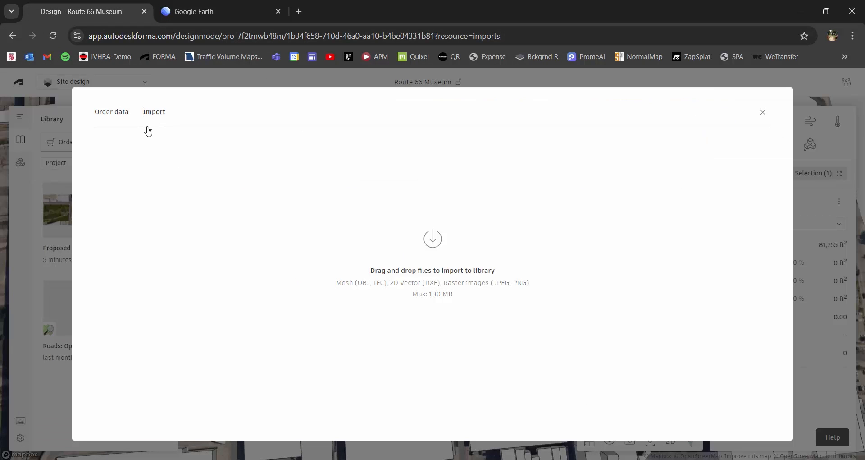
{"action": "left_click", "coordinate": [763, 112]}
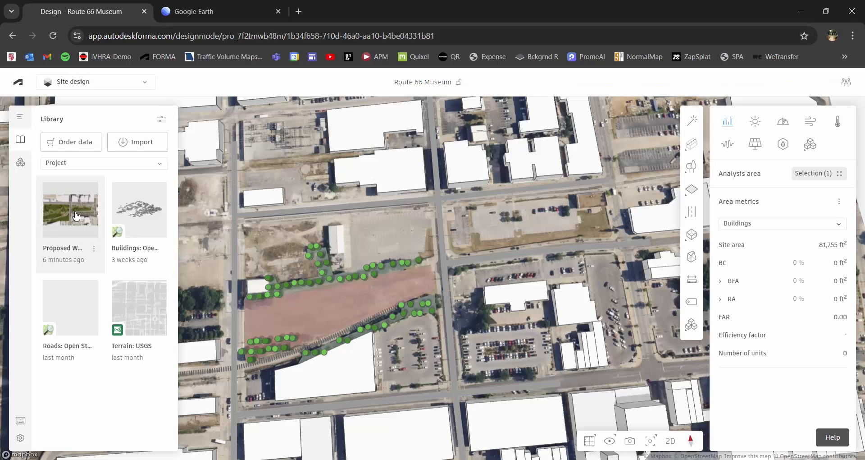
- Drag the Proposed West Meadows image onto the map and position it beside the site lot
{"action": "left_click_drag", "start_coordinate": [62, 215], "coordinate": [406, 263]}
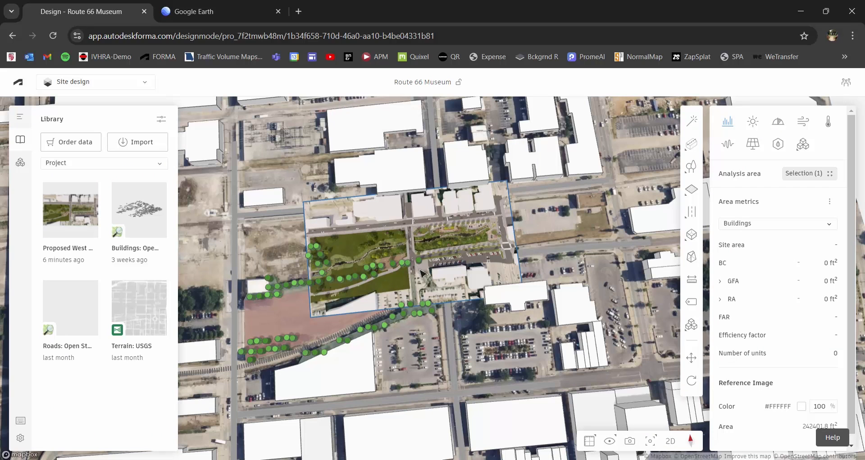
{"action": "right_click_drag", "start_coordinate": [404, 261], "coordinate": [415, 250]}
{"action": "left_click_drag", "start_coordinate": [421, 242], "coordinate": [518, 240]}
{"action": "left_click_drag", "start_coordinate": [527, 223], "coordinate": [390, 195]}
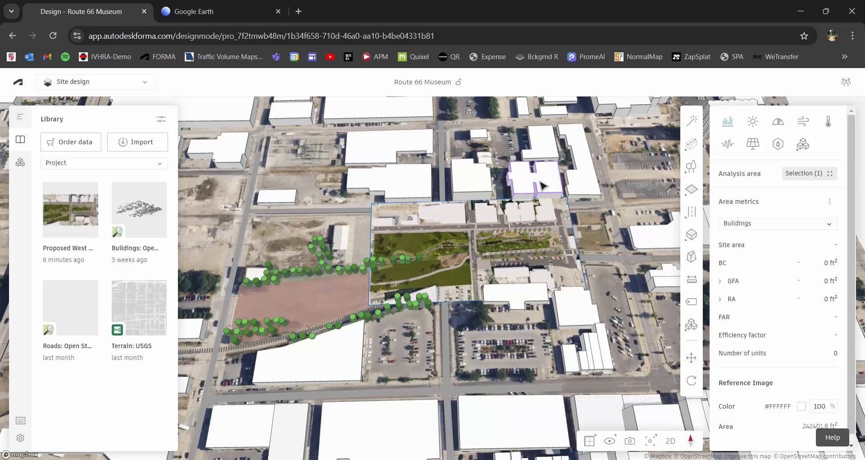
{"action": "left_click_drag", "start_coordinate": [514, 248], "coordinate": [566, 233]}
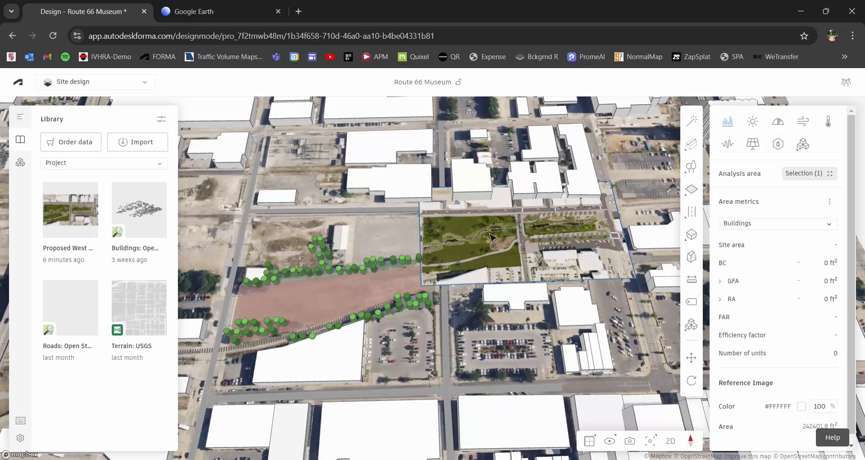
{"action": "double_click", "coordinate": [491, 231]}
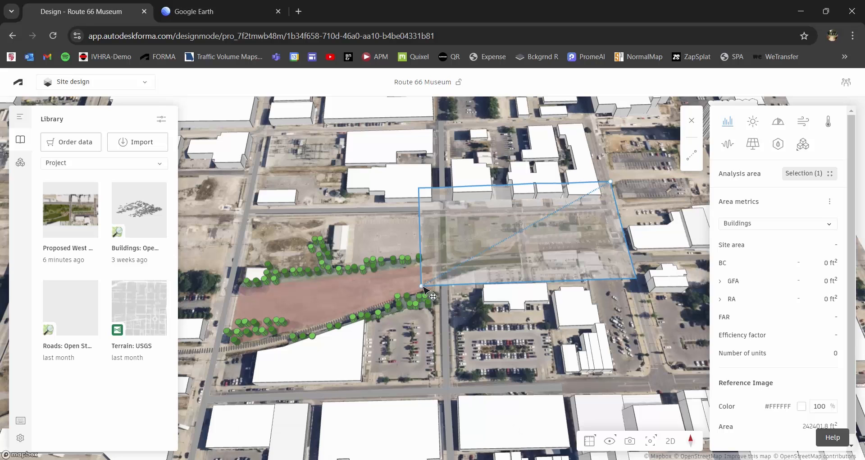
- Stretch the West Meadows image's corners over the lot and neighbouring block, aligned to the streets
{"action": "left_click_drag", "start_coordinate": [411, 299], "coordinate": [210, 392]}
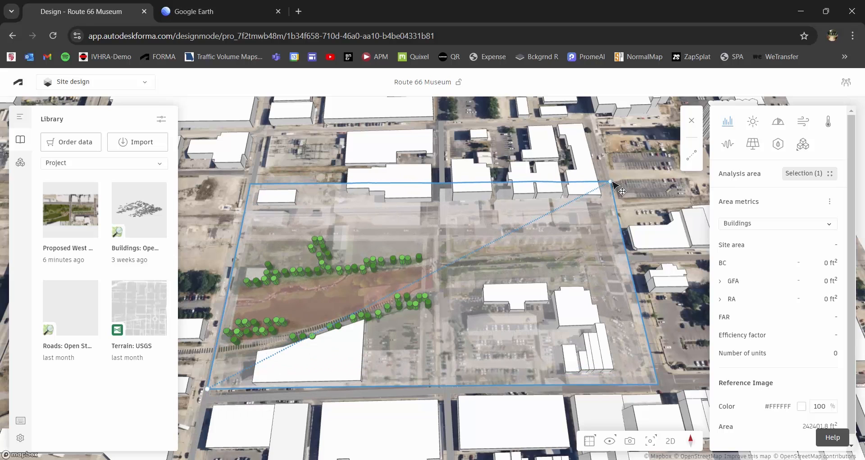
{"action": "left_click_drag", "start_coordinate": [611, 182], "coordinate": [616, 157]}
{"action": "left_click_drag", "start_coordinate": [209, 390], "coordinate": [226, 371]}
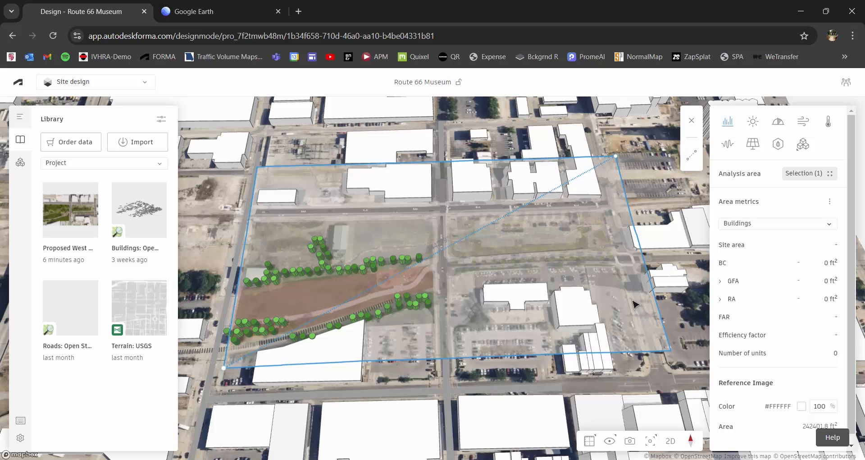
{"action": "key", "text": "Escape"}
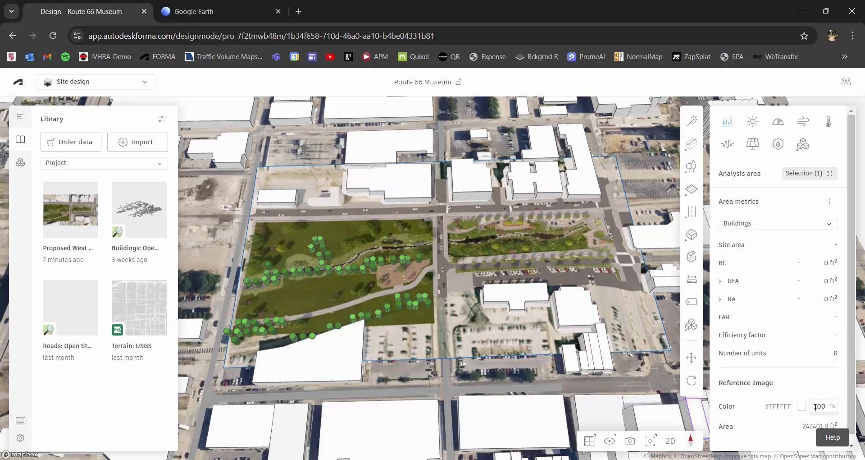
- Set the reference image opacity to 75 and orbit to check the overlay
{"action": "double_click", "coordinate": [816, 407]}
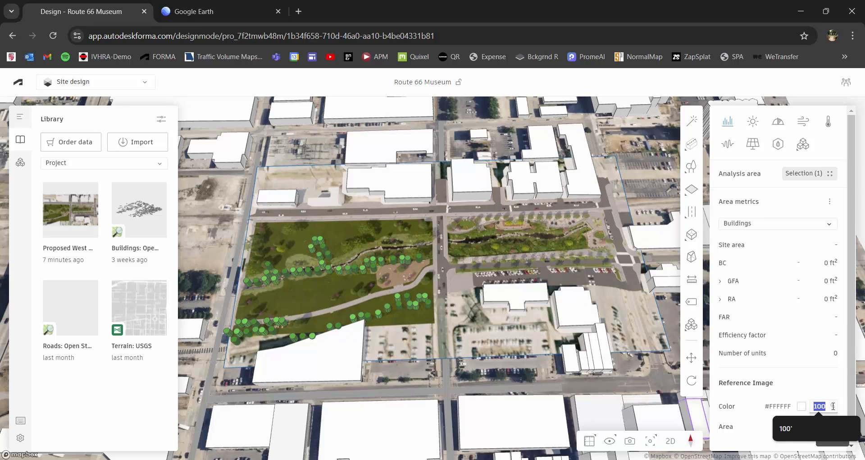
{"action": "type", "text": "75"}
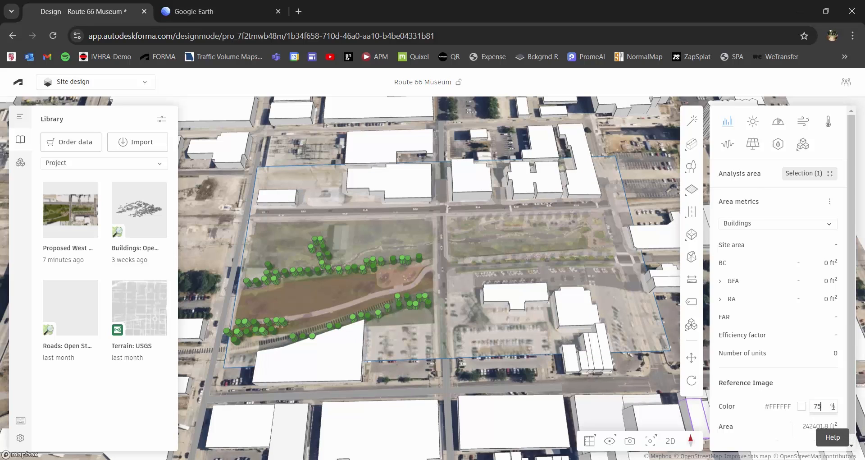
{"action": "right_click_drag", "start_coordinate": [393, 262], "coordinate": [410, 325]}
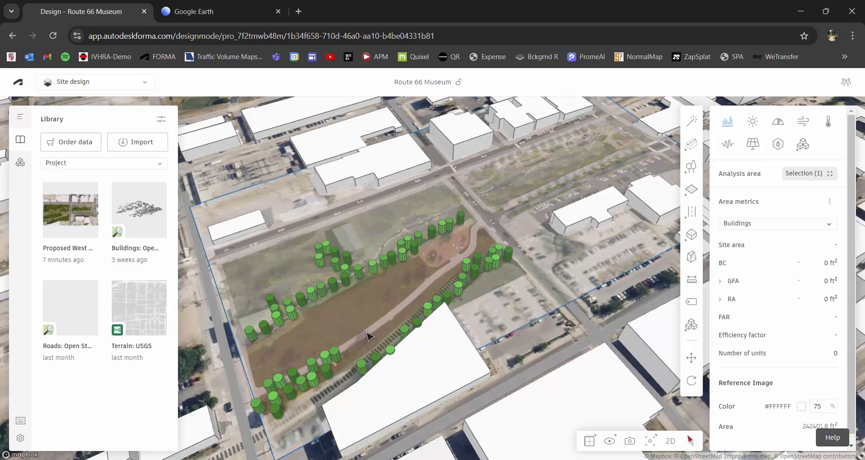